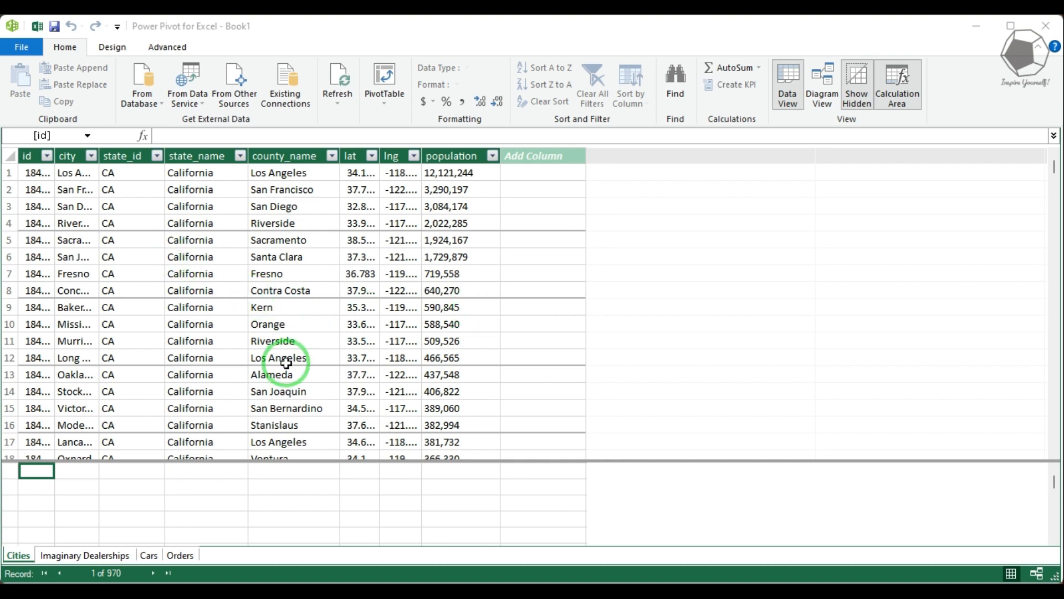
# - Look through the Imaginary Dealerships, Cars and Orders tables and return to Cities
pyautogui.click(63, 557)
pyautogui.click(149, 555)
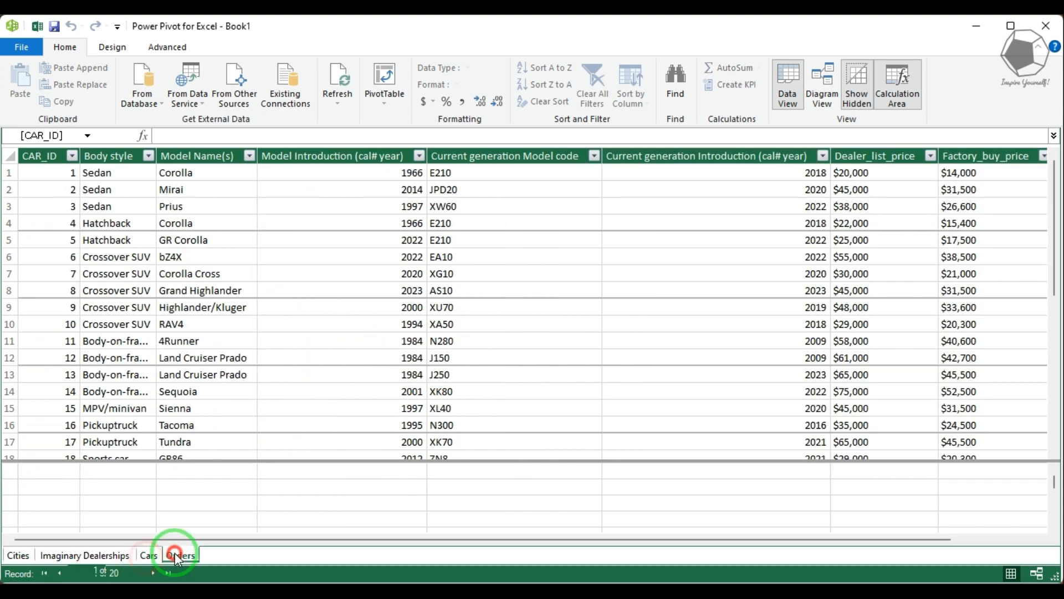
pyautogui.click(180, 555)
pyautogui.click(74, 556)
pyautogui.click(19, 556)
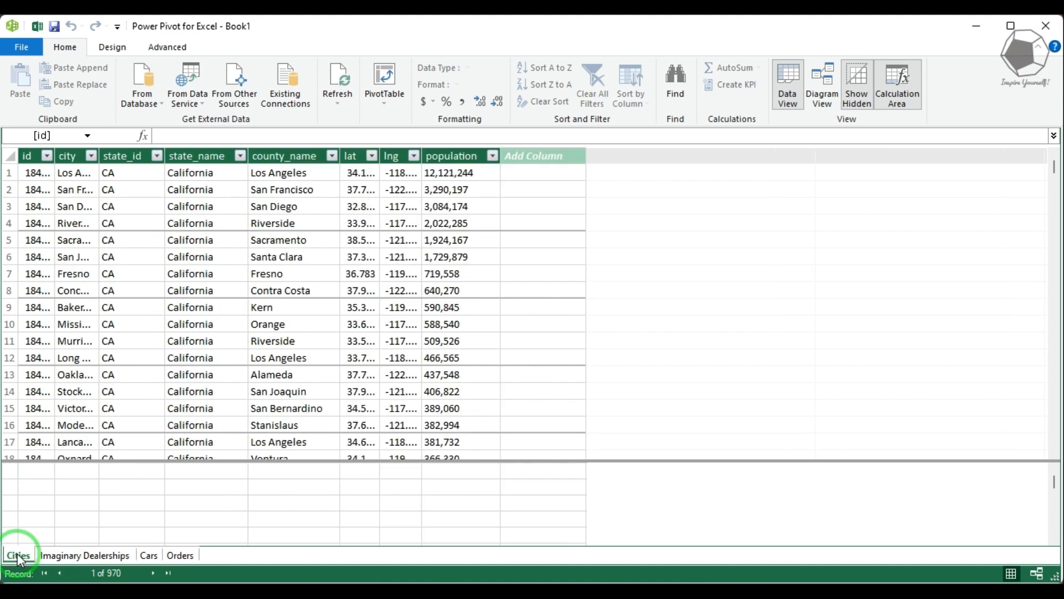
# - Examine the external data sources offered for table import, including Excel File, without importing anything
pyautogui.click(239, 74)
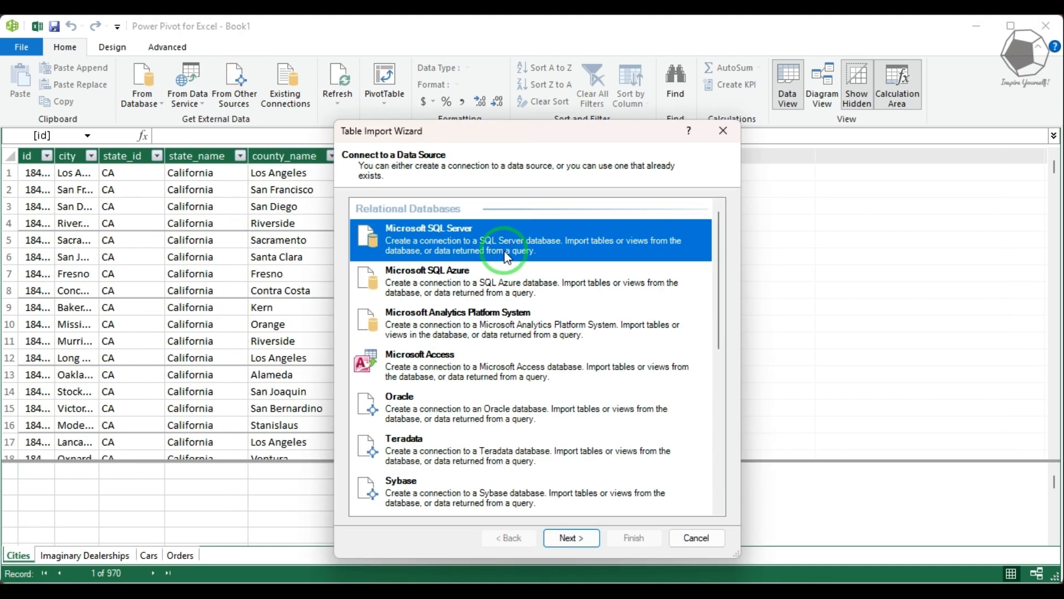
pyautogui.moveTo(516, 131); pyautogui.dragTo(509, 87)
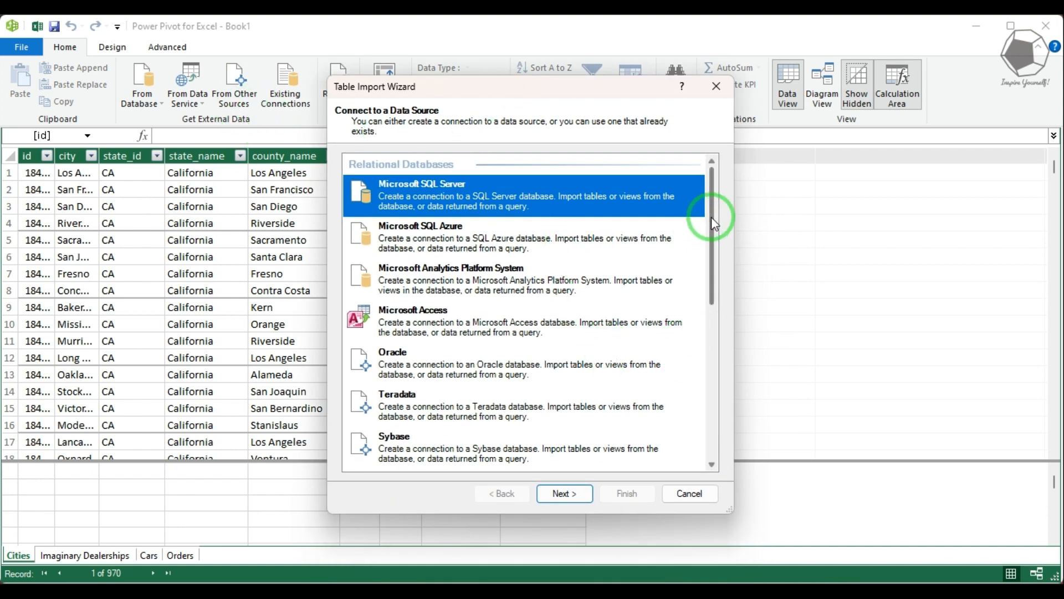
pyautogui.moveTo(710, 217); pyautogui.dragTo(709, 424)
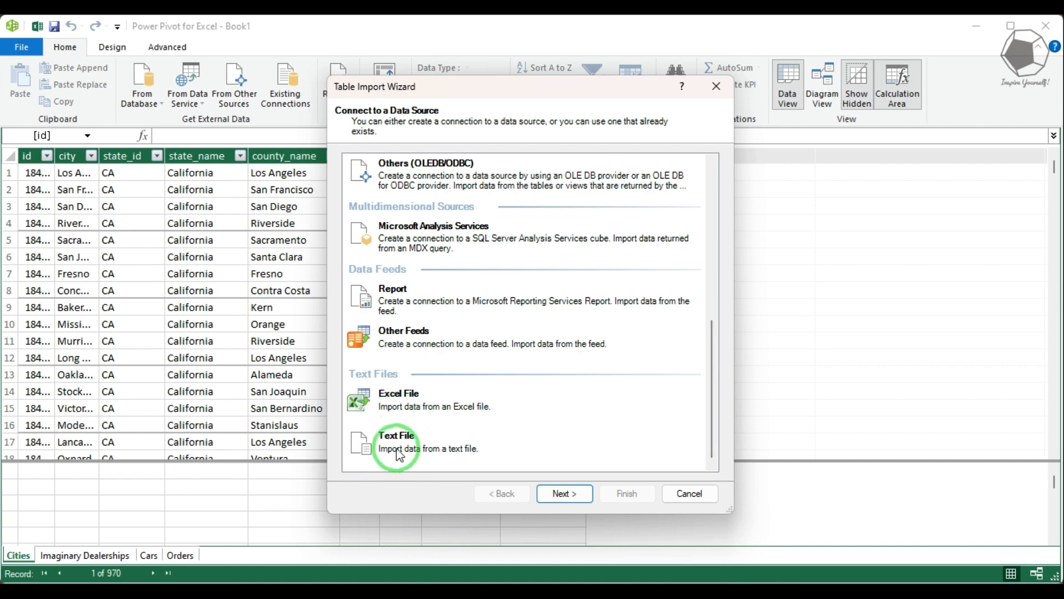
pyautogui.click(402, 407)
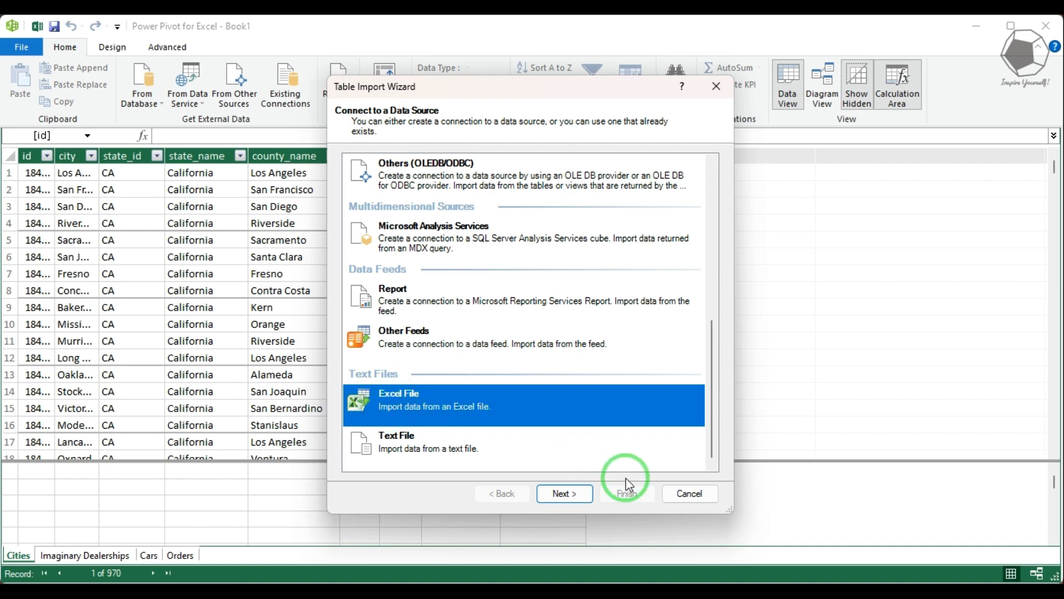
pyautogui.click(670, 488)
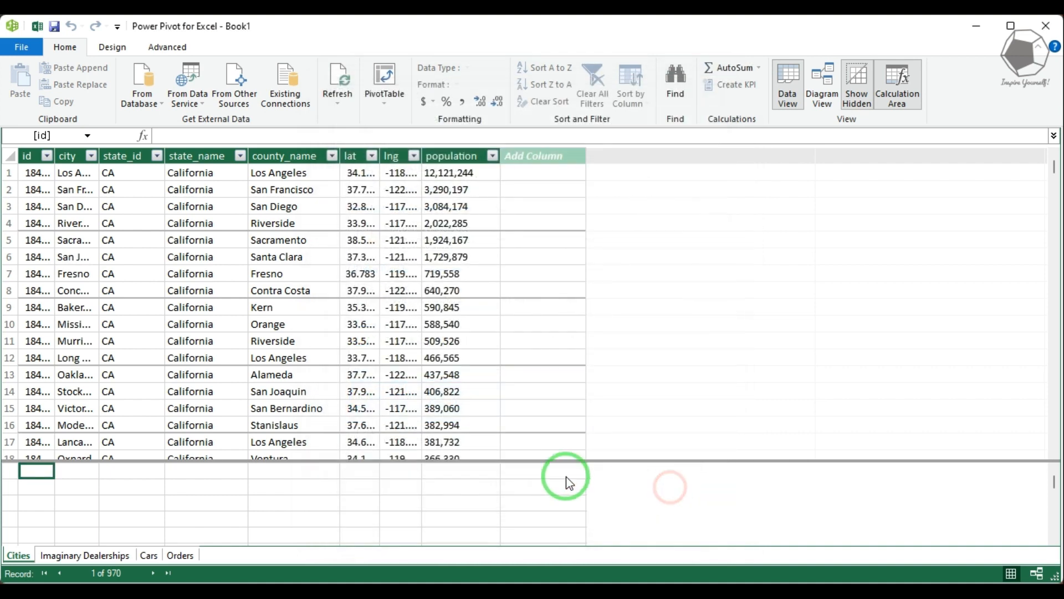
# - Review the columns of the dealerships, cars and orders tables, ending on the Cities table
pyautogui.click(71, 556)
pyautogui.click(148, 555)
pyautogui.click(180, 556)
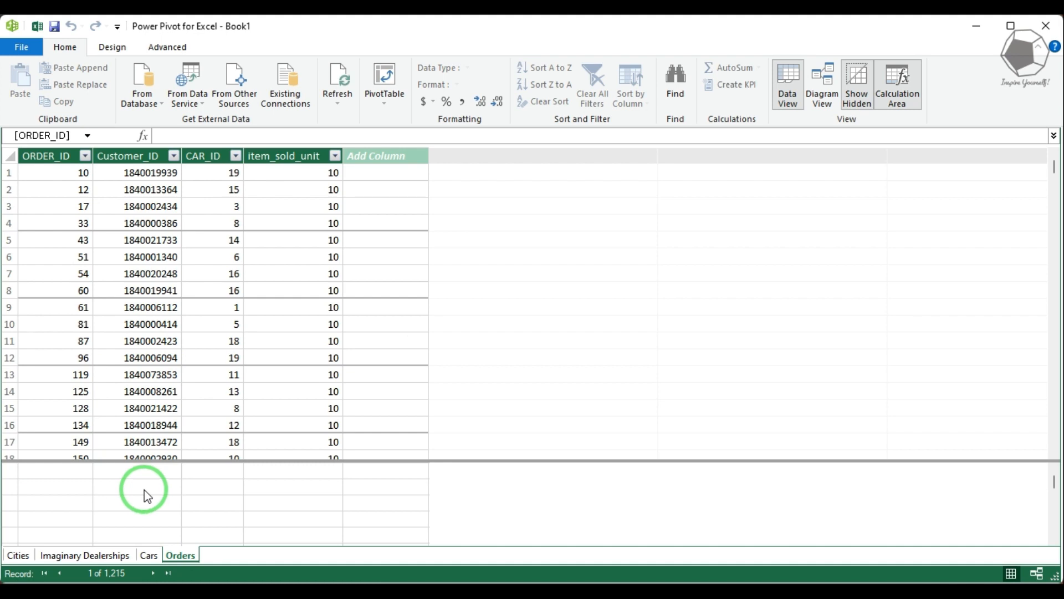
pyautogui.click(21, 554)
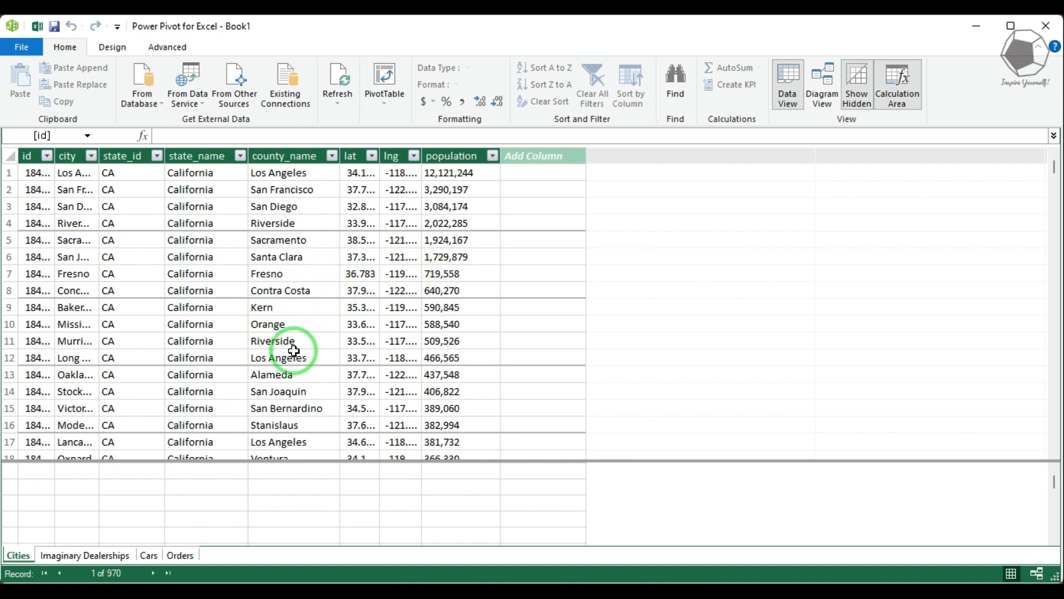
# - Show the data model as a diagram and make the Cities, Imaginary Dealerships, Cars and Orders boxes taller
pyautogui.click(827, 80)
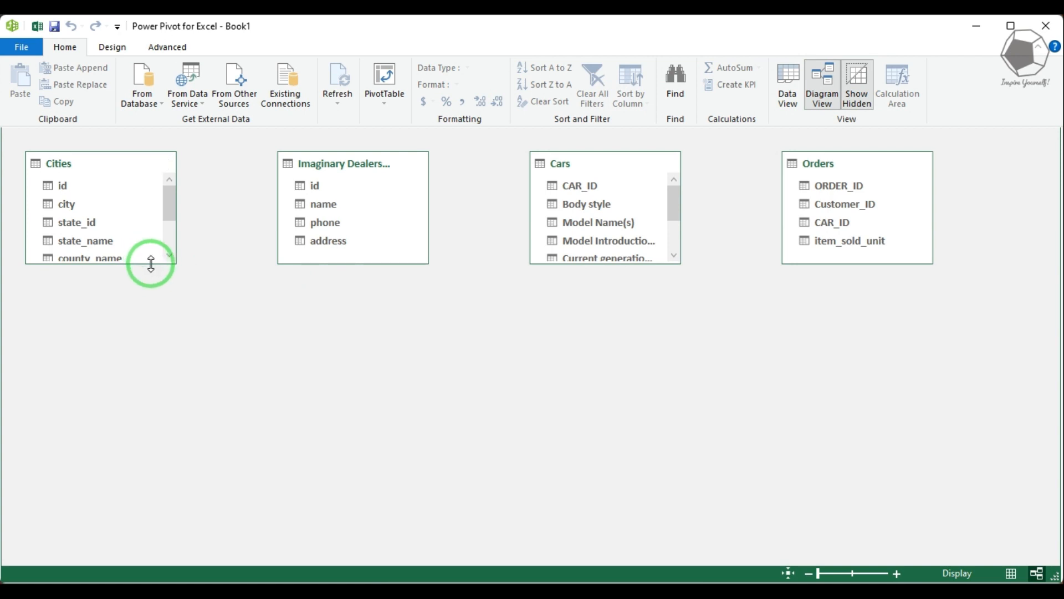
pyautogui.moveTo(150, 264); pyautogui.dragTo(150, 340)
pyautogui.moveTo(340, 265); pyautogui.dragTo(342, 307)
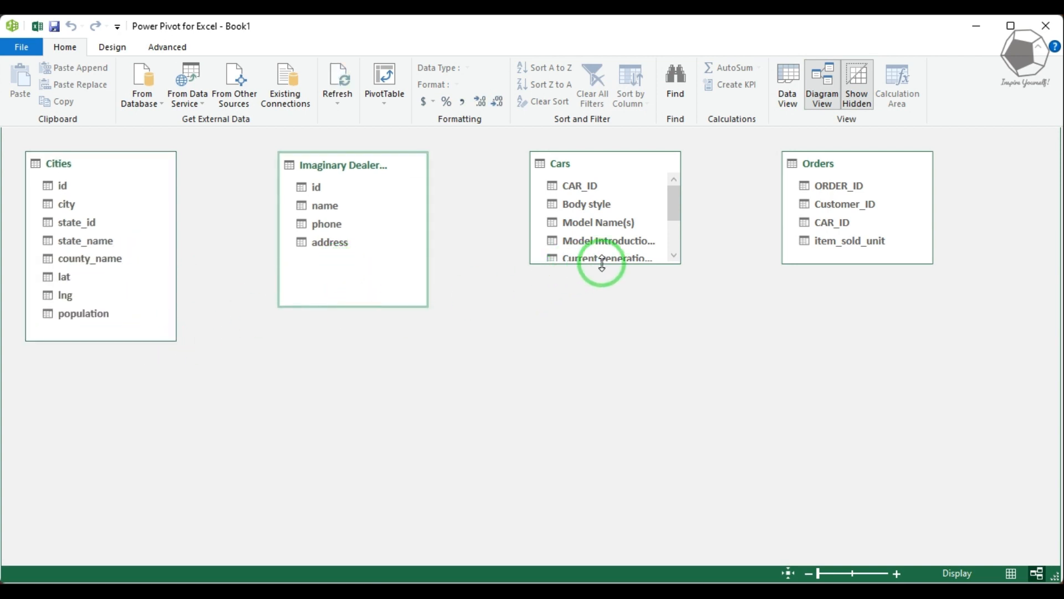
pyautogui.moveTo(601, 264); pyautogui.dragTo(608, 340)
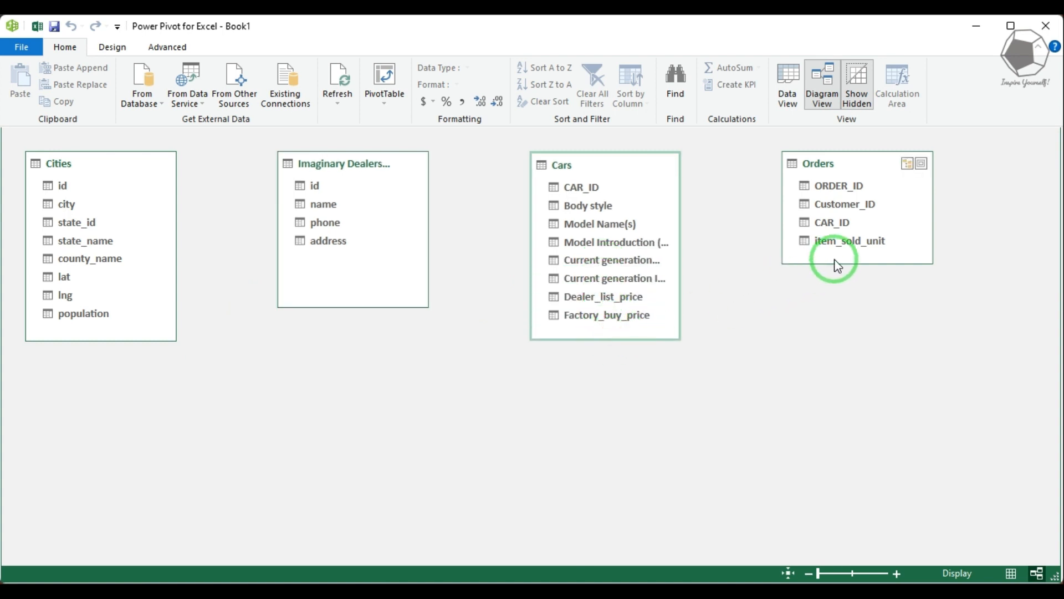
pyautogui.moveTo(843, 264); pyautogui.dragTo(834, 322)
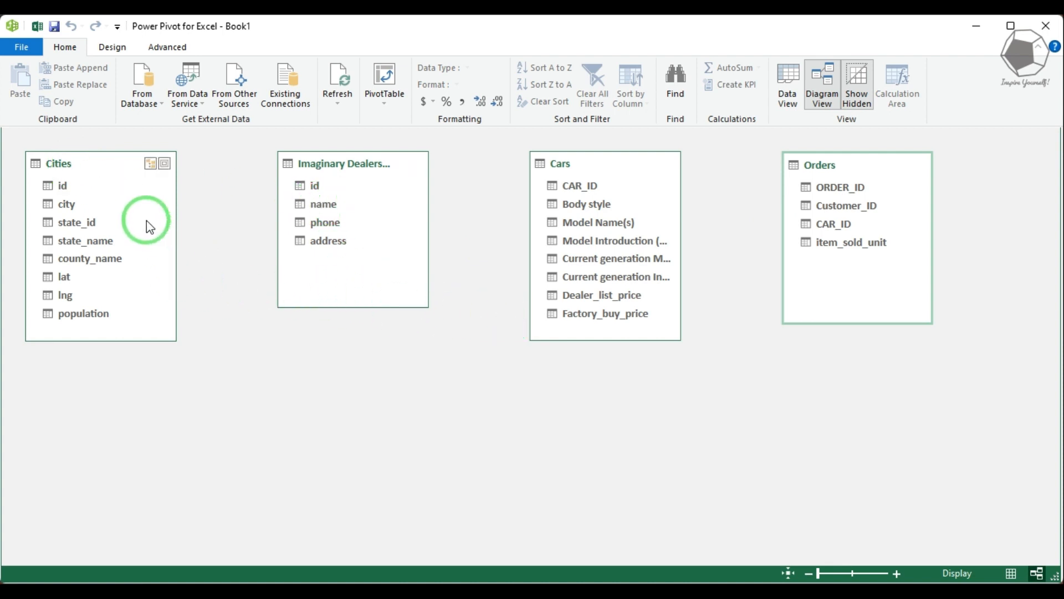
# - Arrange the diagram with a taller Imaginary Dealerships box closer to Cities, Orders closer to the others, and Cars below between them
pyautogui.click(328, 176)
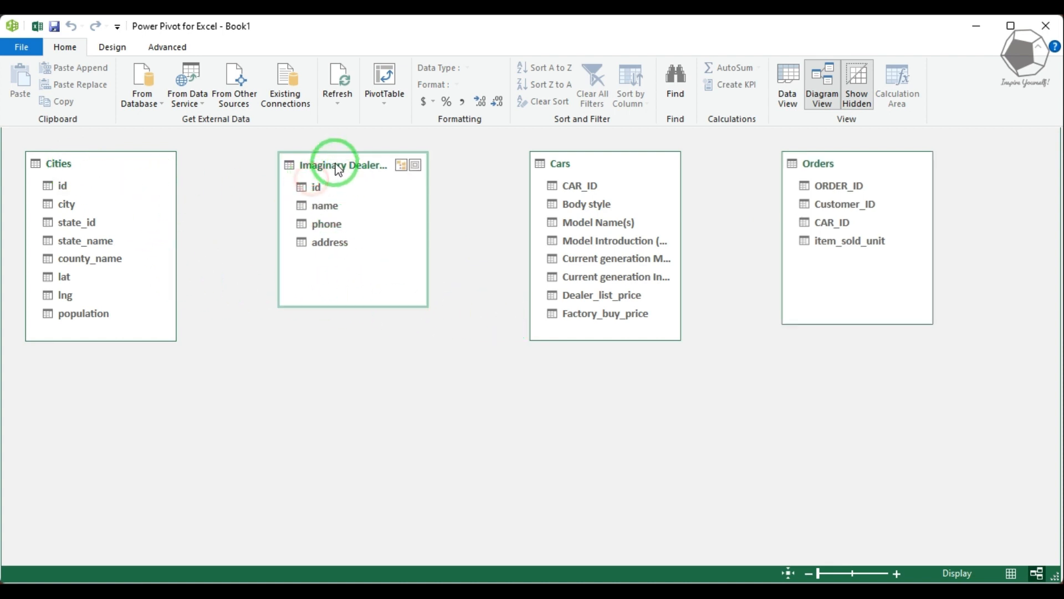
pyautogui.moveTo(333, 162); pyautogui.dragTo(301, 172)
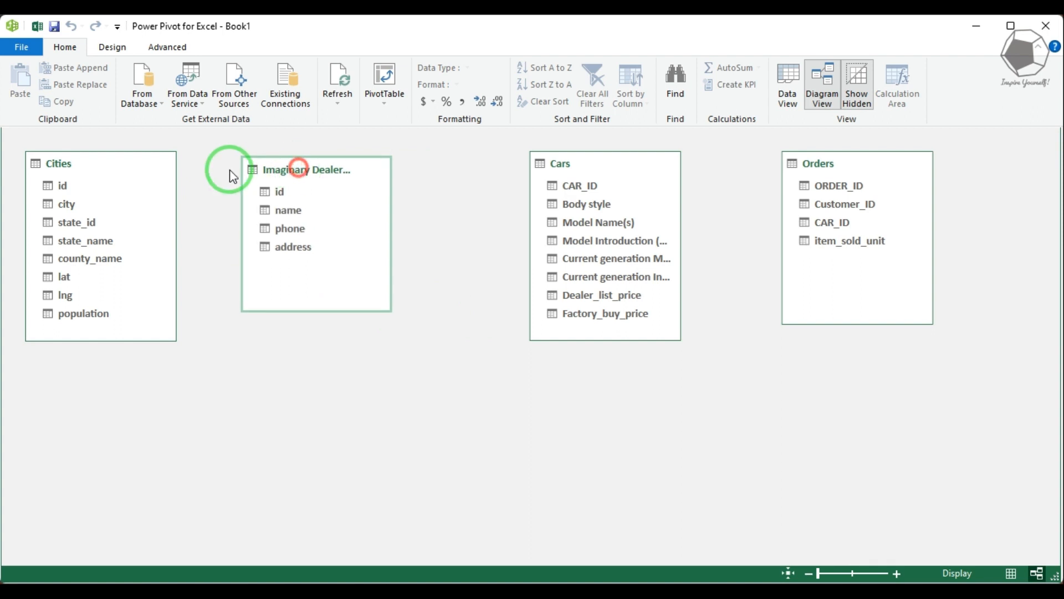
pyautogui.moveTo(302, 310); pyautogui.dragTo(304, 339)
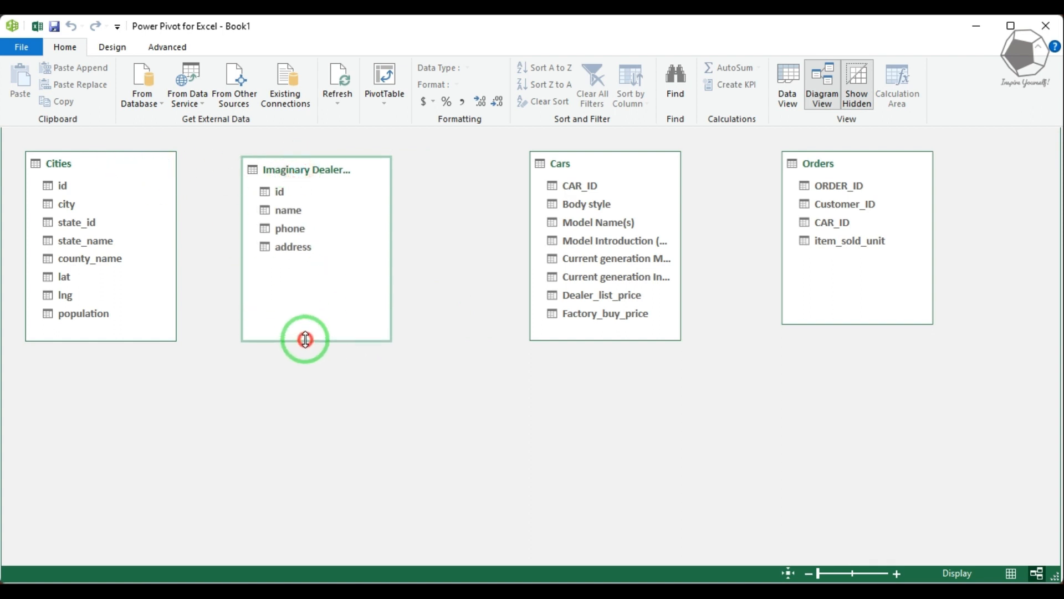
pyautogui.moveTo(599, 169); pyautogui.dragTo(532, 382)
pyautogui.moveTo(856, 164); pyautogui.dragTo(703, 165)
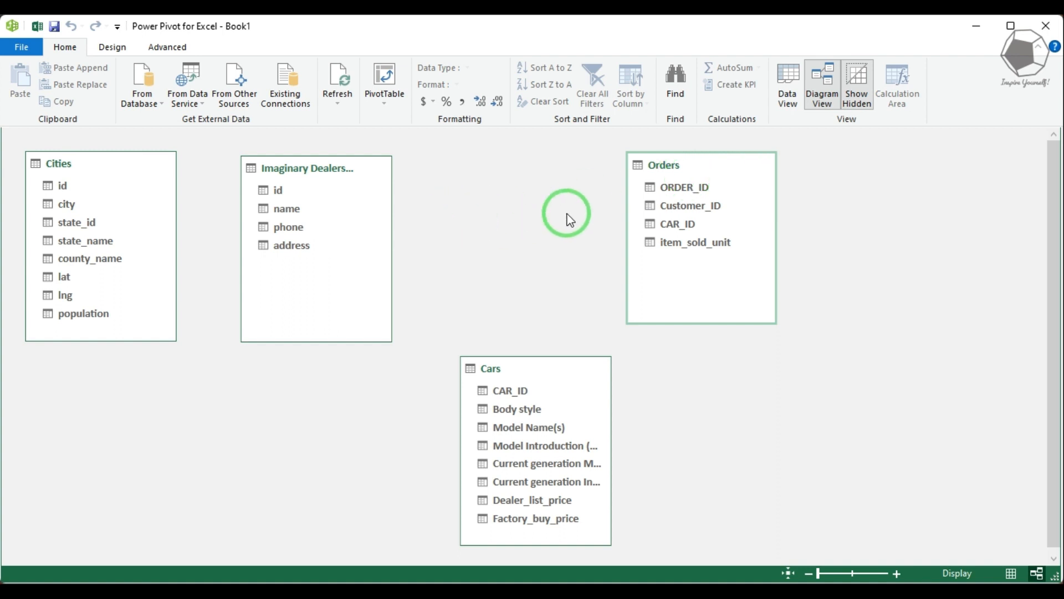
pyautogui.moveTo(546, 368); pyautogui.dragTo(527, 366)
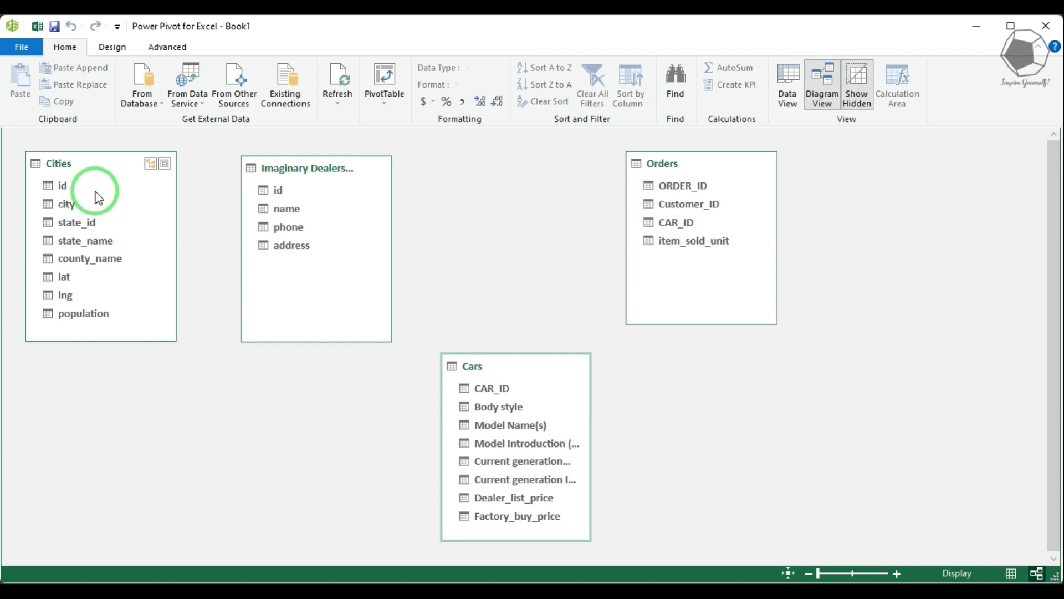
# - Relate the id field of Imaginary Dealerships to the id field of Cities and adjust the Imaginary Dealerships box's width
pyautogui.click(64, 187)
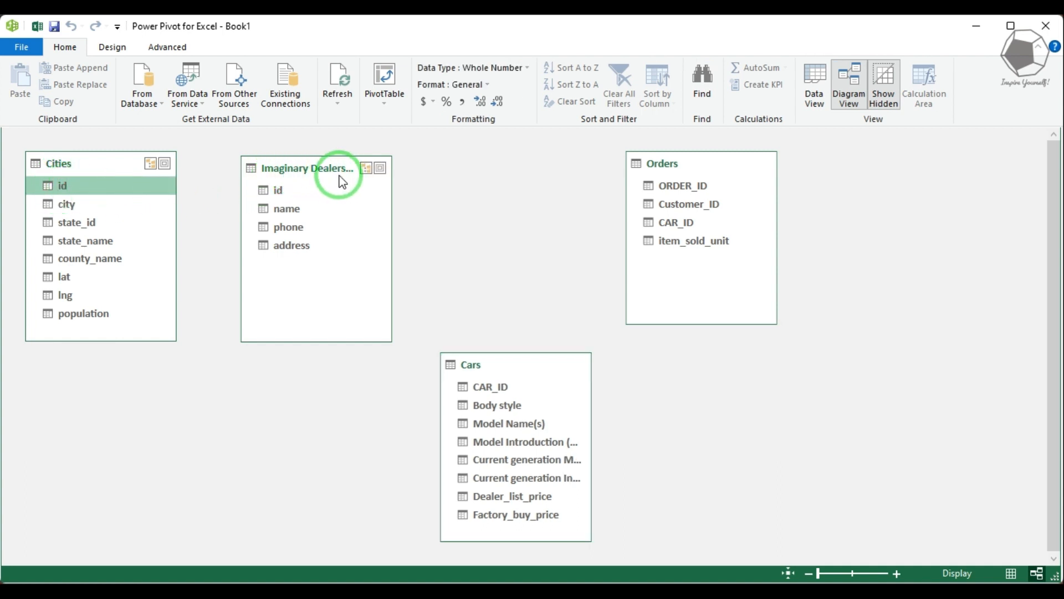
pyautogui.moveTo(392, 192); pyautogui.dragTo(414, 195)
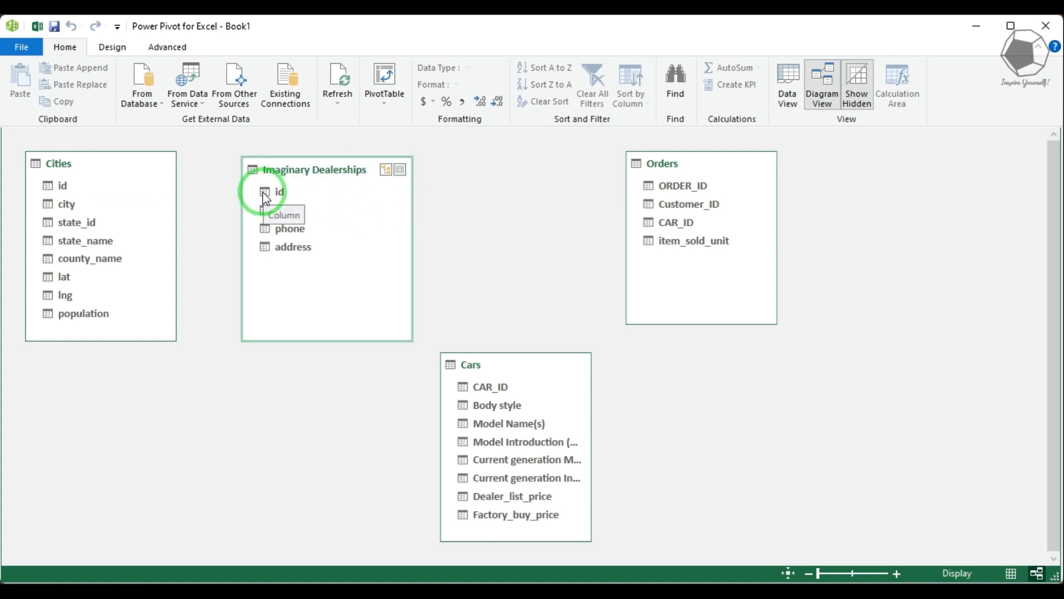
pyautogui.moveTo(264, 192); pyautogui.dragTo(64, 190)
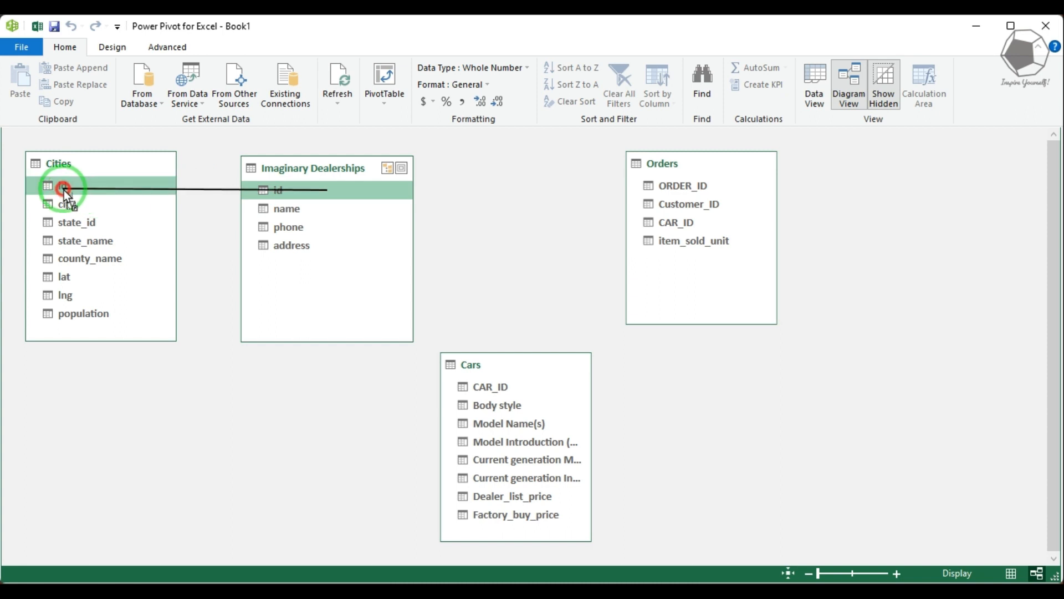
pyautogui.moveTo(63, 190); pyautogui.dragTo(64, 190)
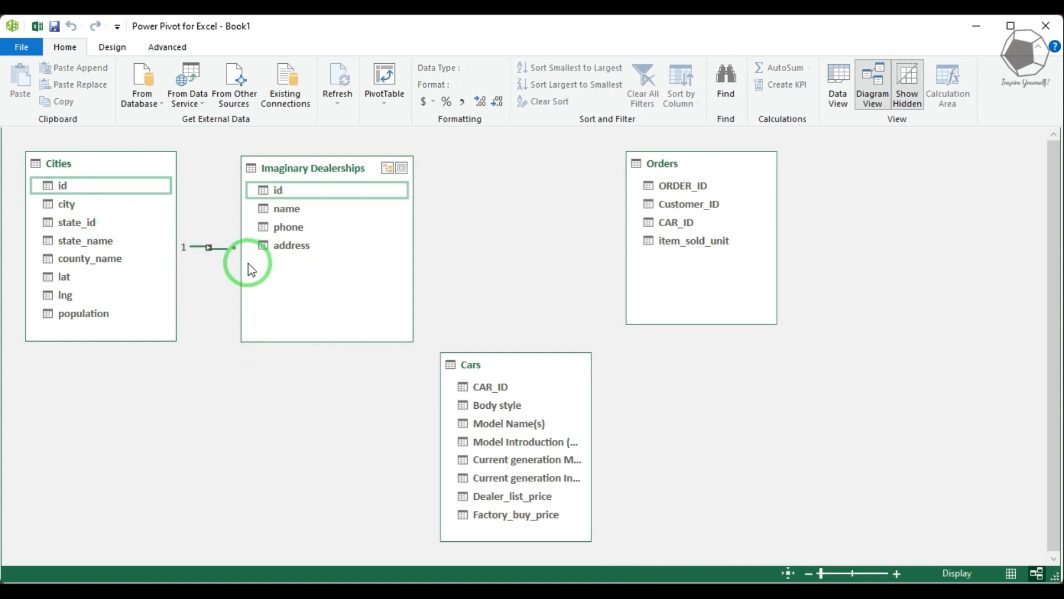
pyautogui.moveTo(241, 263); pyautogui.dragTo(256, 263)
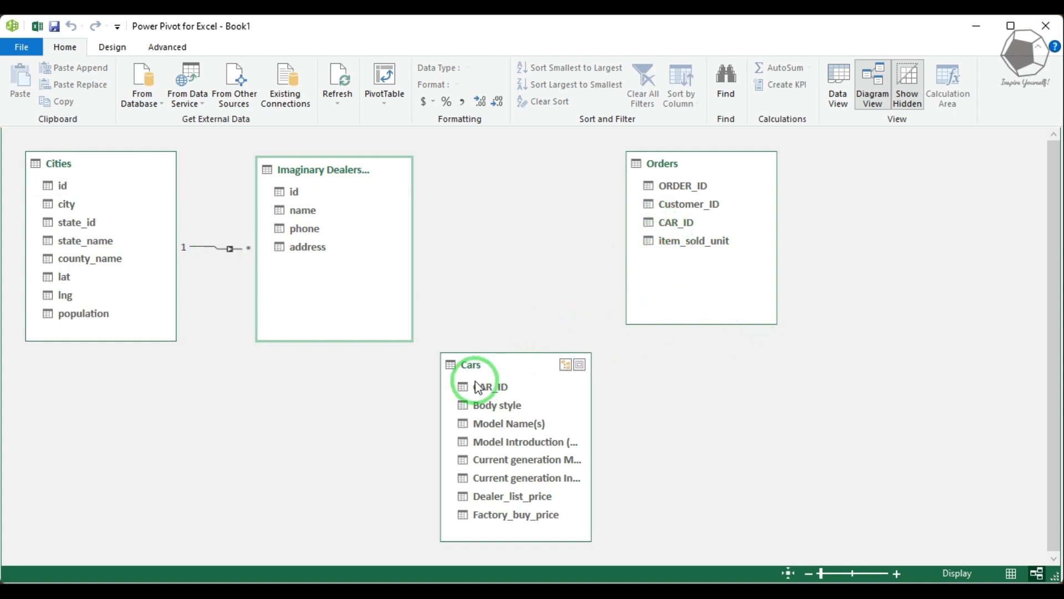
# - Relate CAR_ID in Cars to CAR_ID in Orders, and id in Imaginary Dealerships to Customer_ID in Orders
pyautogui.moveTo(467, 390); pyautogui.dragTo(644, 224)
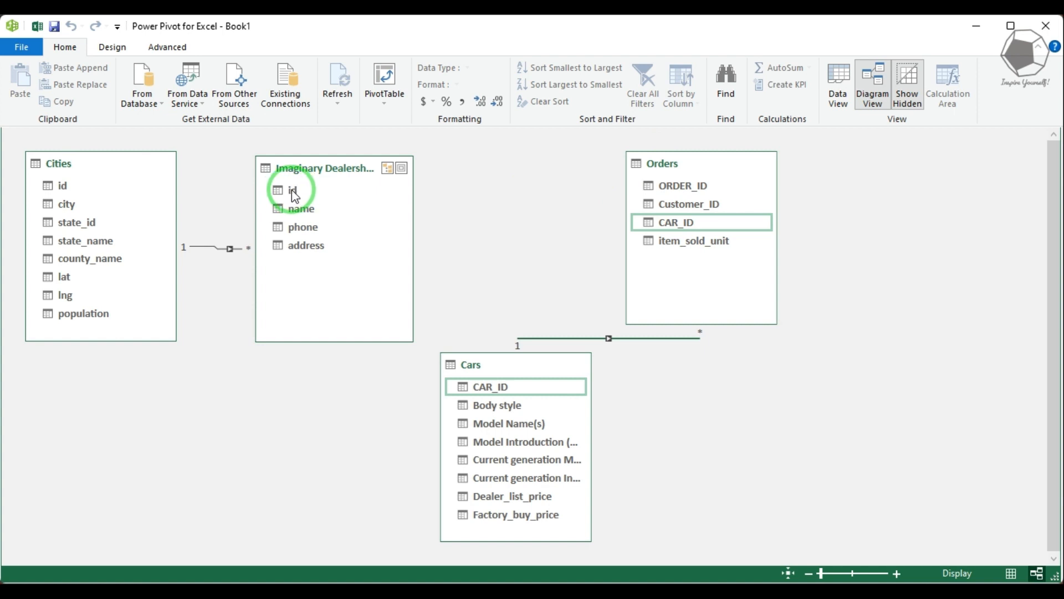
pyautogui.moveTo(294, 194); pyautogui.dragTo(657, 205)
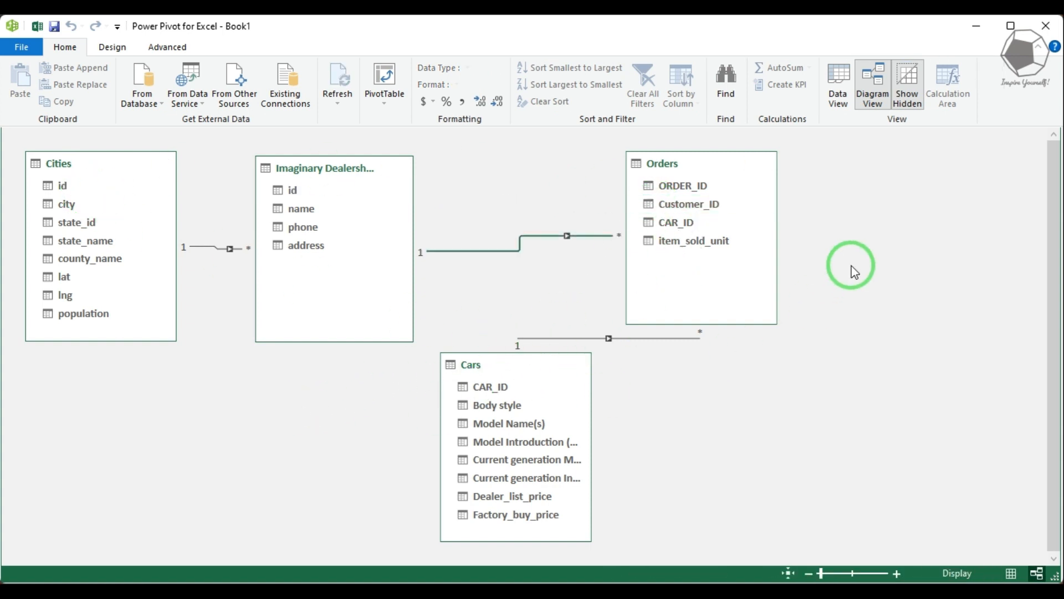
# - Return to the data grid and widen the phone and address columns of the Imaginary Dealerships table
pyautogui.click(840, 100)
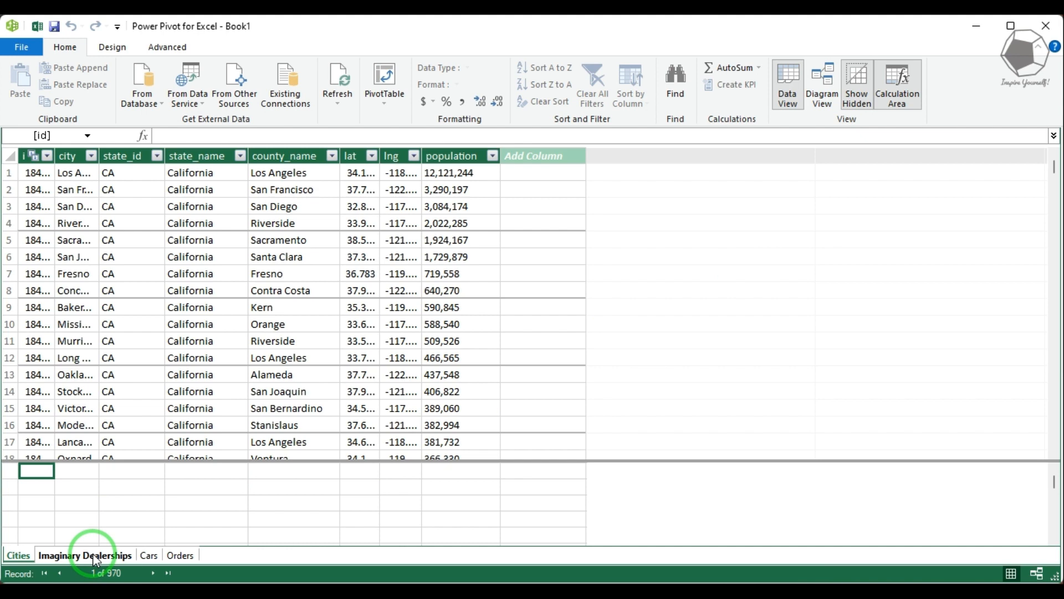
pyautogui.click(92, 553)
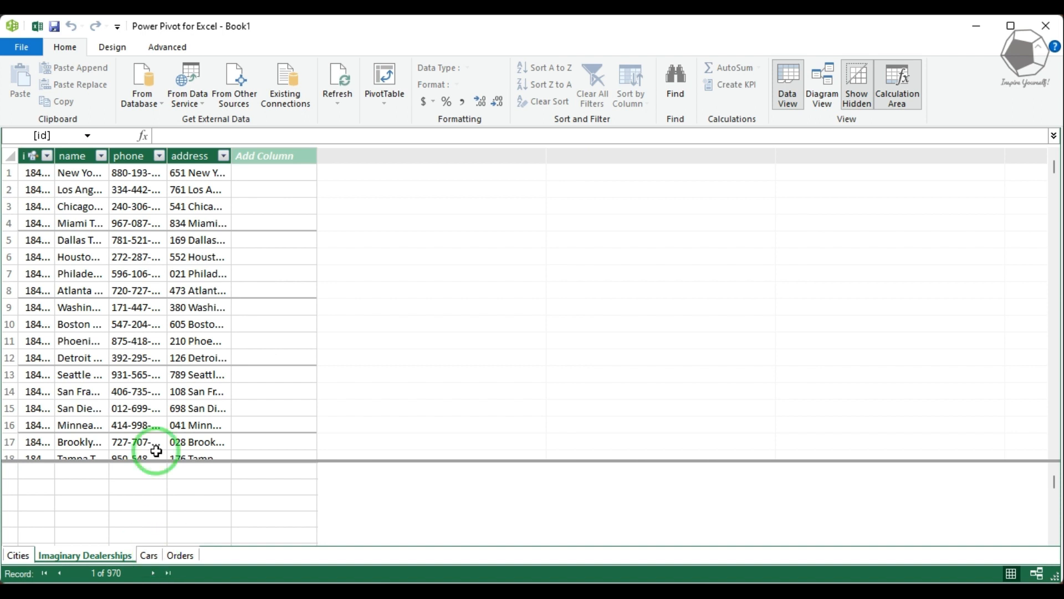
pyautogui.moveTo(166, 153); pyautogui.dragTo(276, 156)
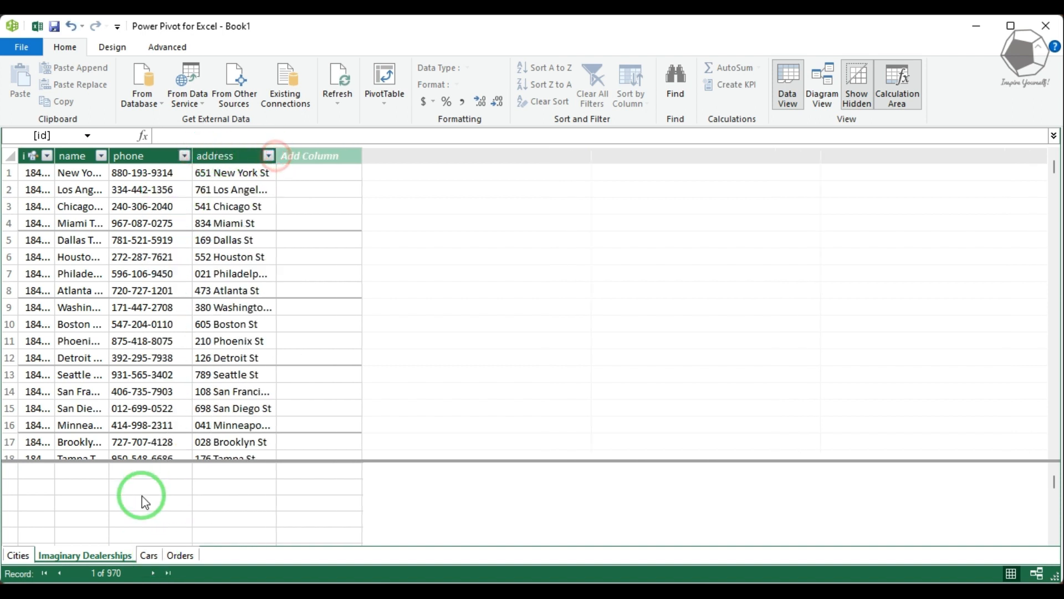
# - Add a new column named Revenue to the Orders table
pyautogui.click(150, 553)
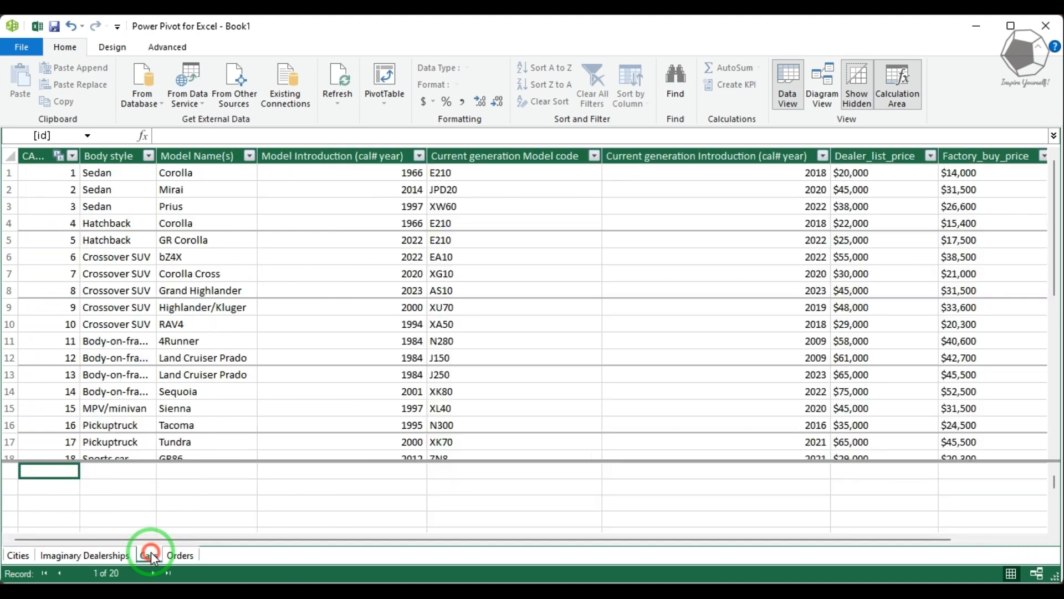
pyautogui.click(181, 555)
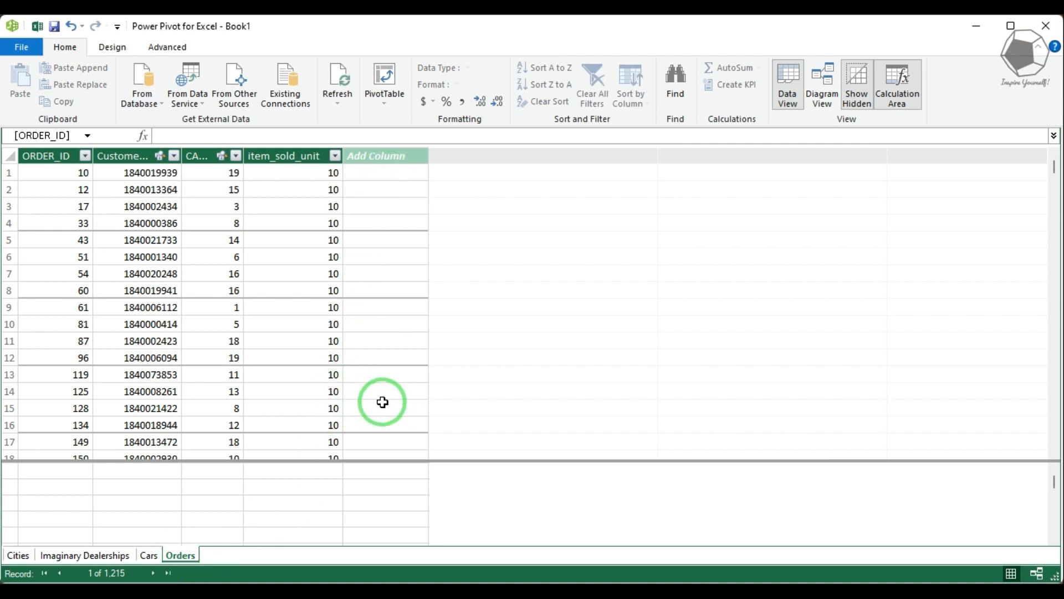
pyautogui.click(391, 155)
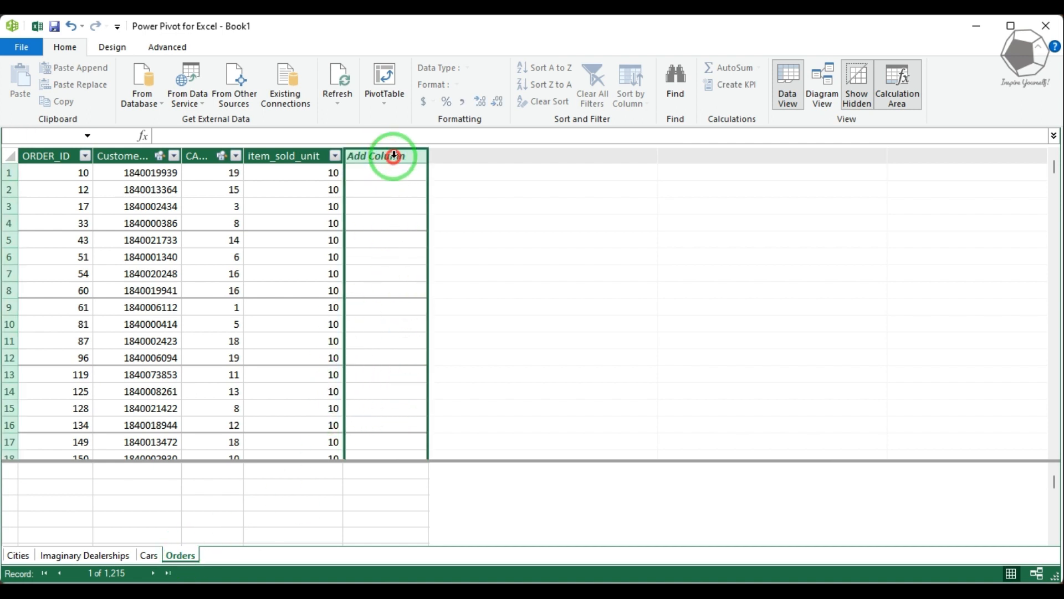
pyautogui.doubleClick(393, 156)
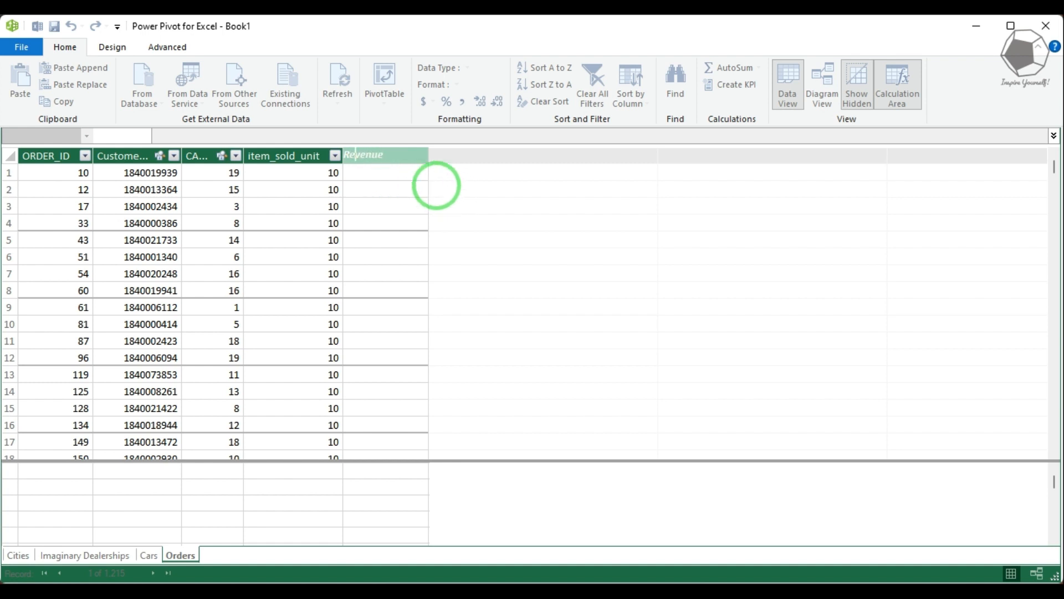
pyautogui.press('Return')
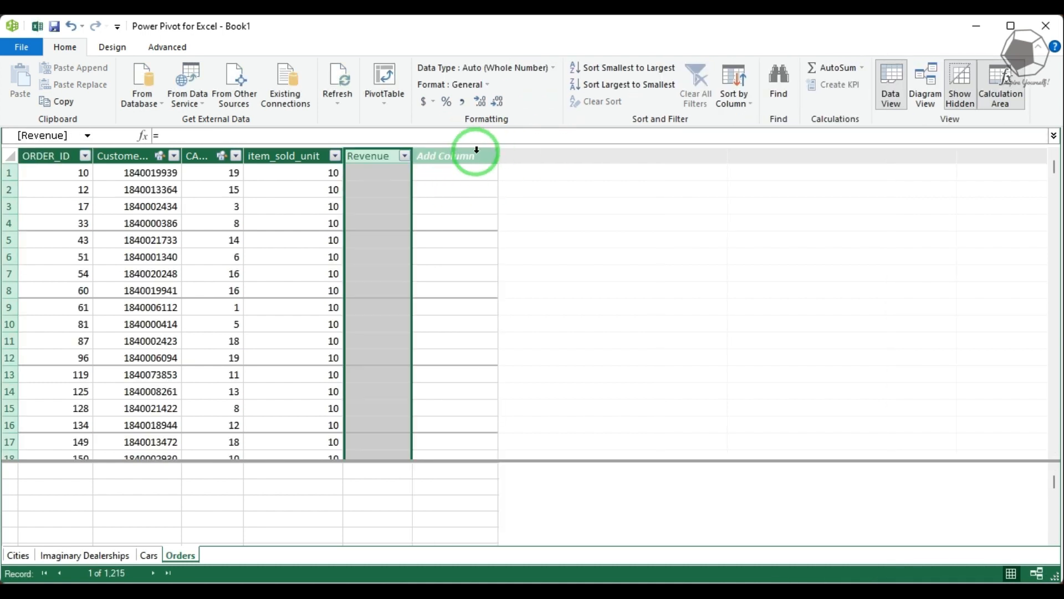
# - Add a new column named Cost after the Revenue column in the Orders table
pyautogui.click(472, 157)
pyautogui.doubleClick(472, 157)
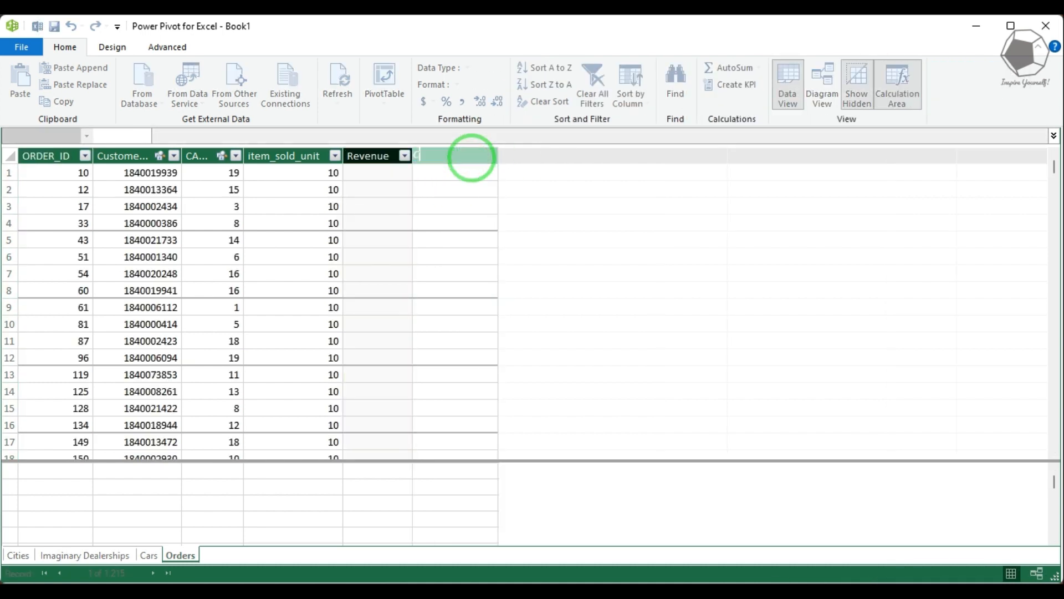
pyautogui.press('Return')
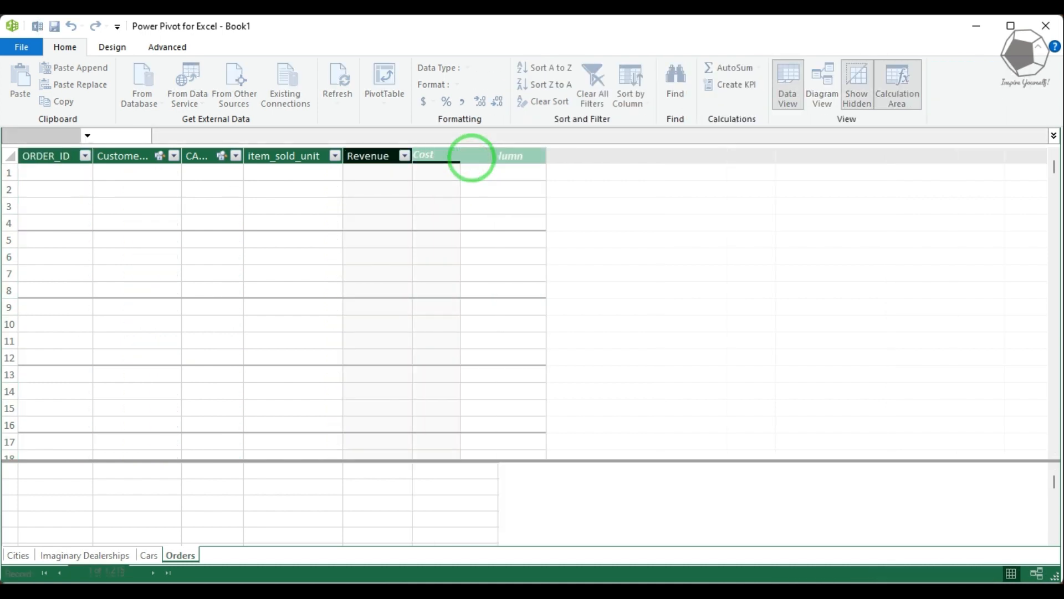
# - Add a Profit column after Cost in the Orders table and widen the Revenue, Cost and Profit columns slightly
pyautogui.doubleClick(513, 156)
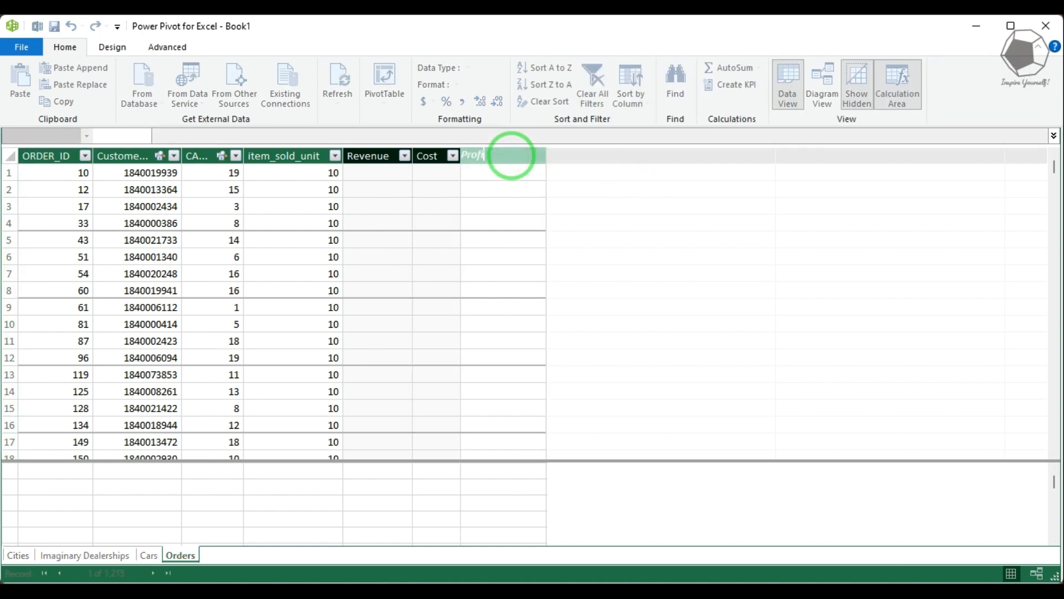
pyautogui.press('Return')
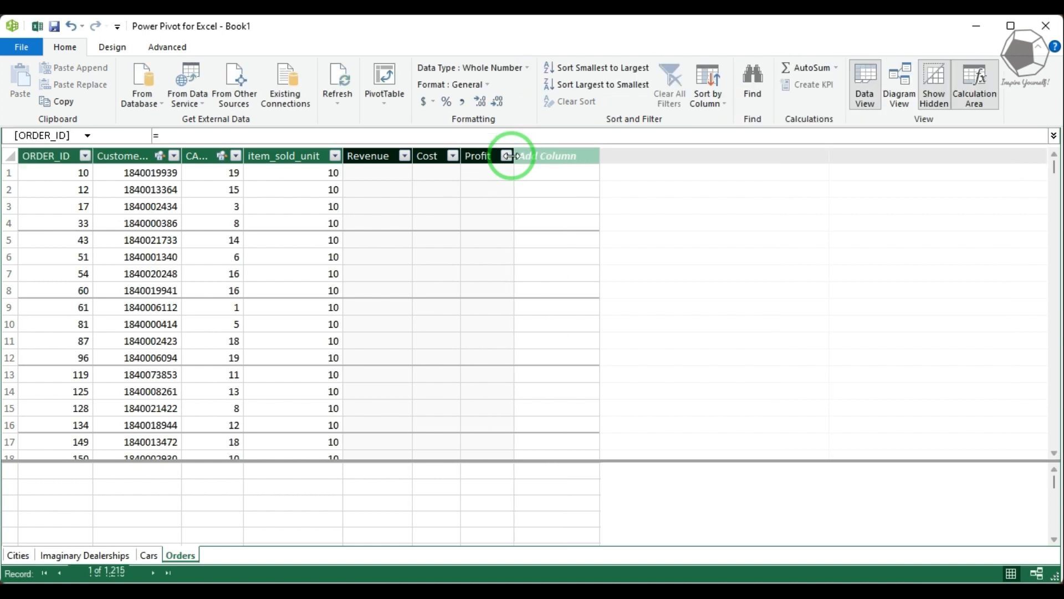
pyautogui.moveTo(515, 155); pyautogui.dragTo(532, 155)
pyautogui.moveTo(464, 156); pyautogui.dragTo(478, 156)
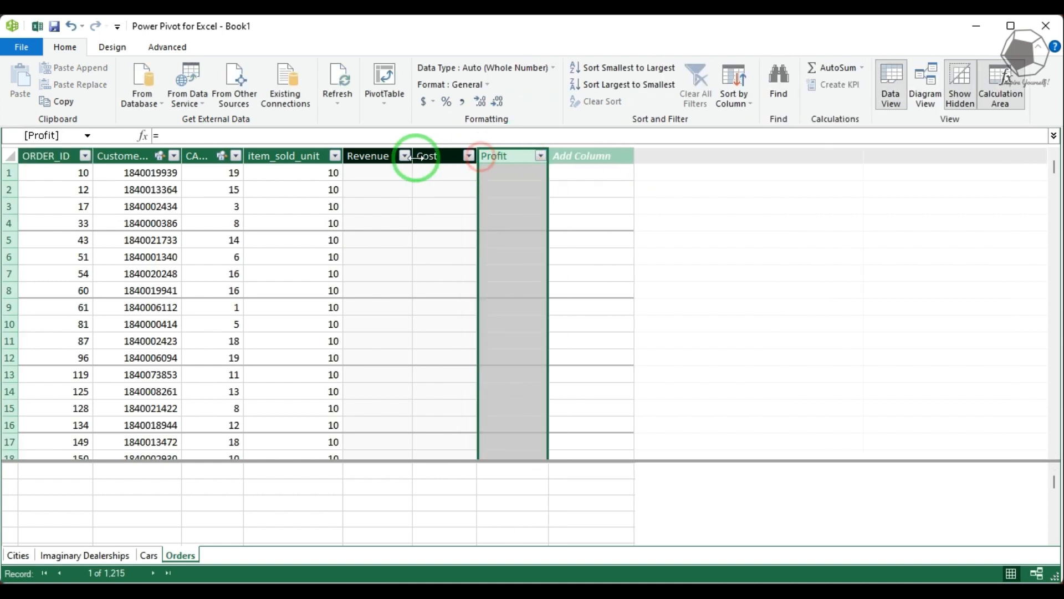
pyautogui.moveTo(413, 157); pyautogui.dragTo(426, 157)
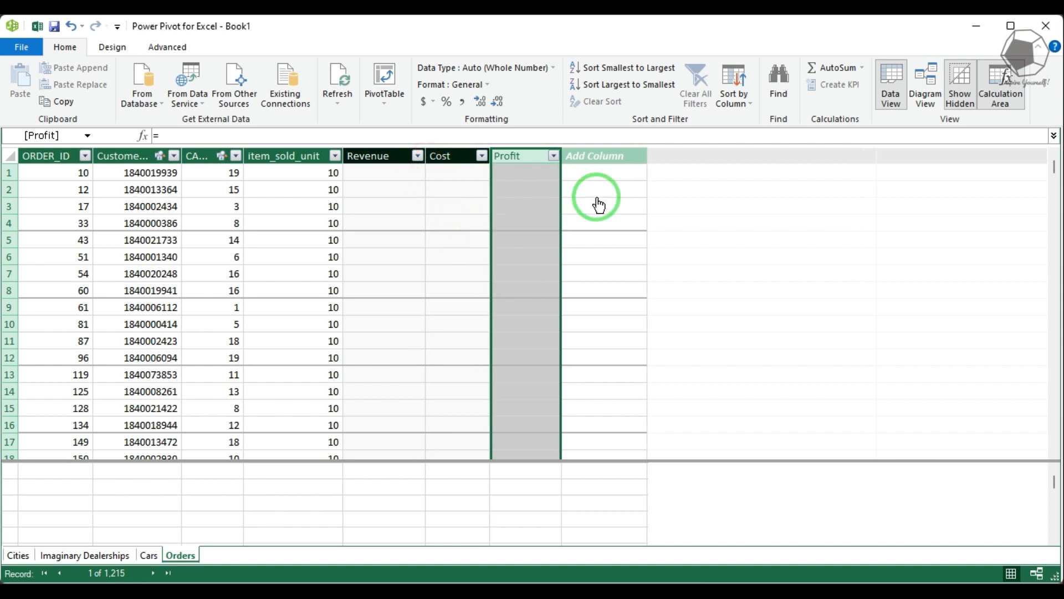
pyautogui.click(575, 194)
# - Widen the CAR_ID and Customer_ID columns of the Orders table so their full headers fit
pyautogui.click(375, 174)
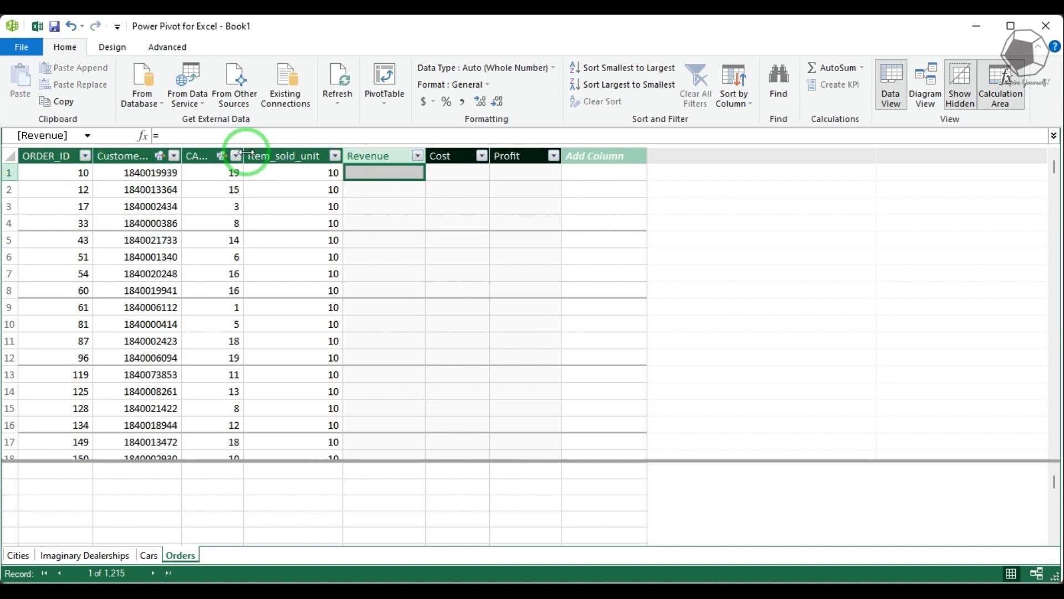
pyautogui.moveTo(244, 156); pyautogui.dragTo(272, 156)
pyautogui.moveTo(182, 151); pyautogui.dragTo(203, 155)
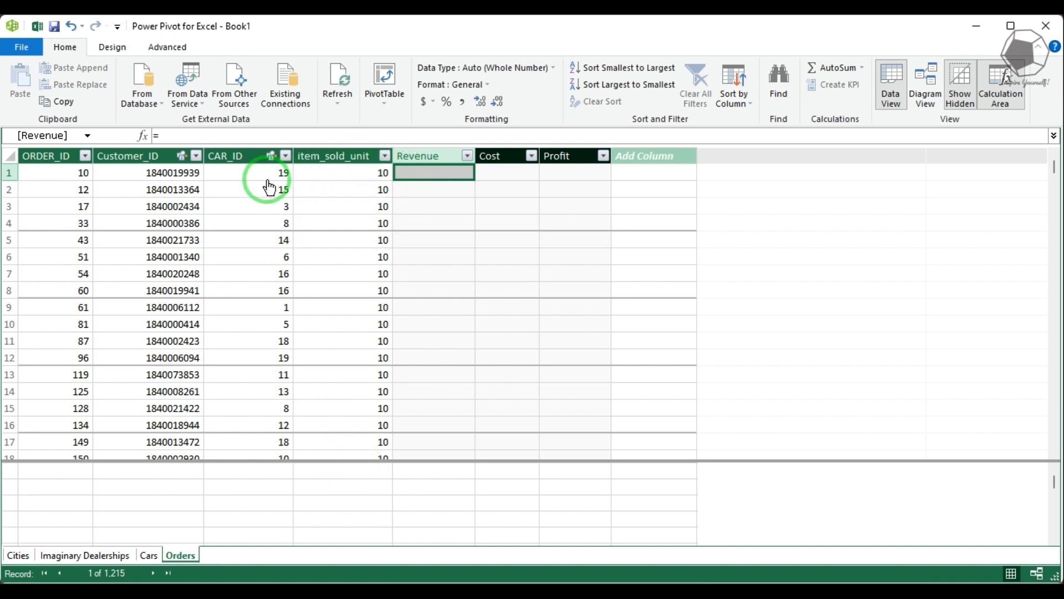
# - Review the prices in the Cars table and define the Revenue column in Orders as =RELATED(Cars[Dealer_list_price]) * Orders[item_sold_unit]
pyautogui.click(239, 173)
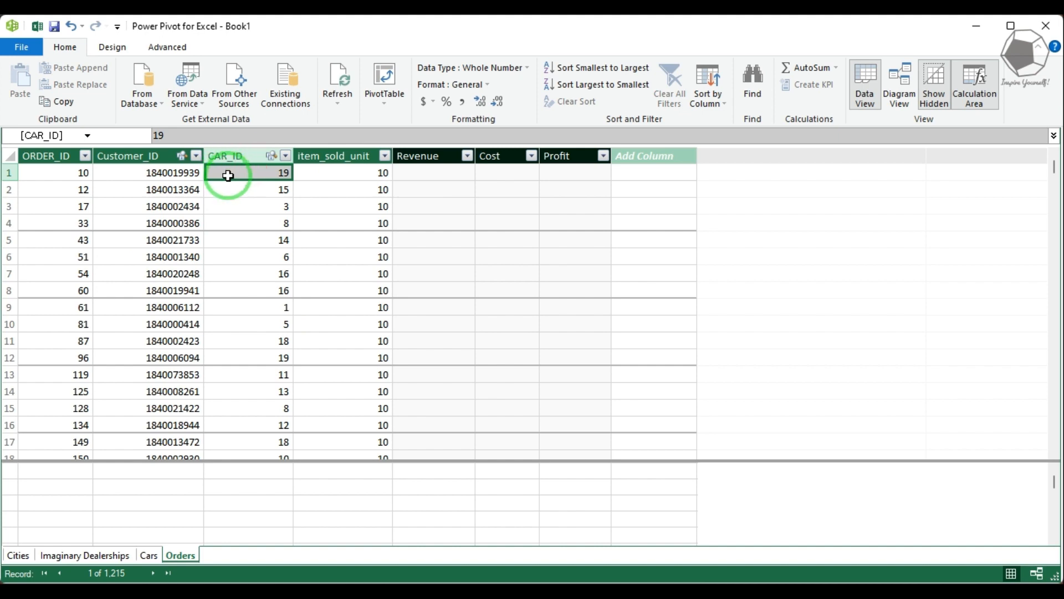
pyautogui.click(148, 555)
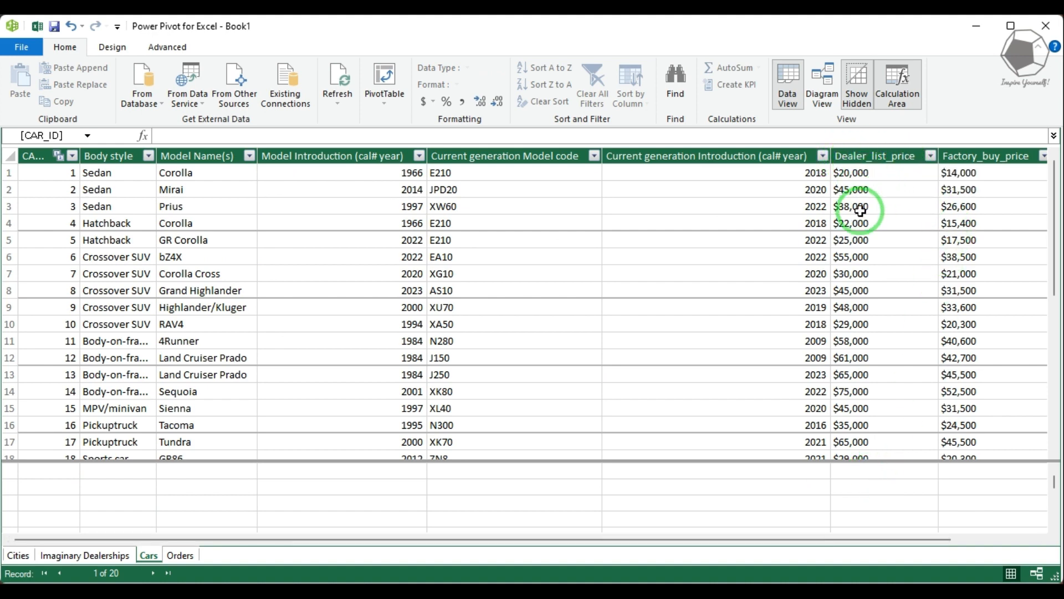
pyautogui.click(183, 555)
pyautogui.click(438, 174)
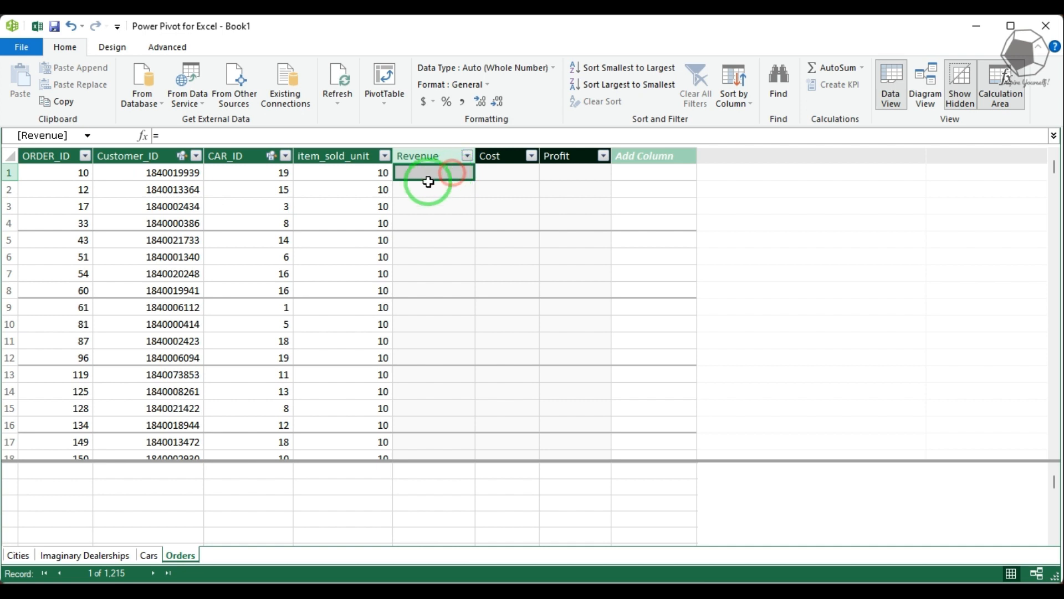
pyautogui.click(165, 135)
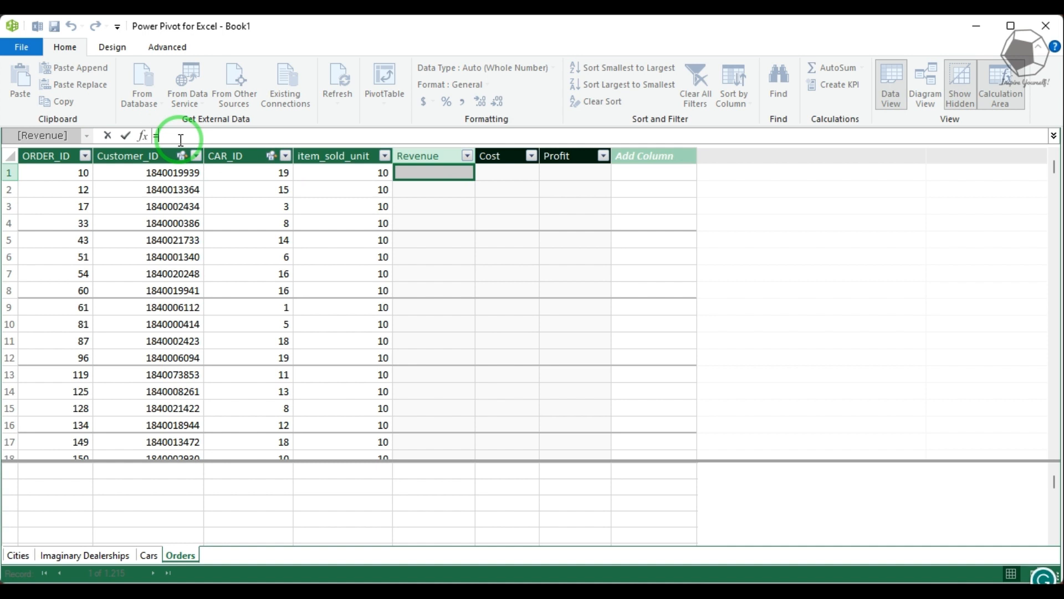
pyautogui.write('rela')
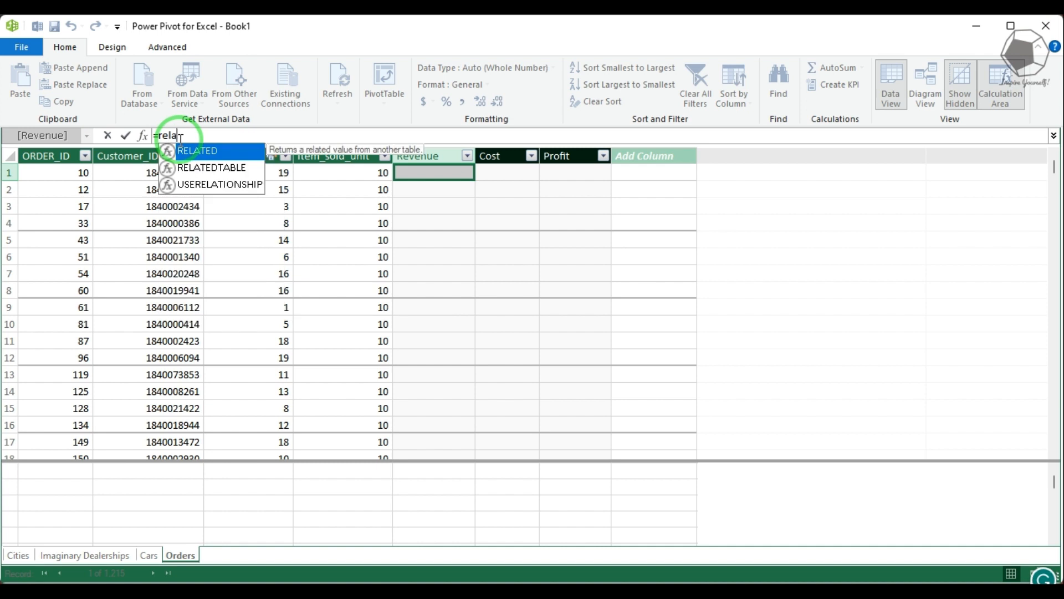
pyautogui.doubleClick(206, 152)
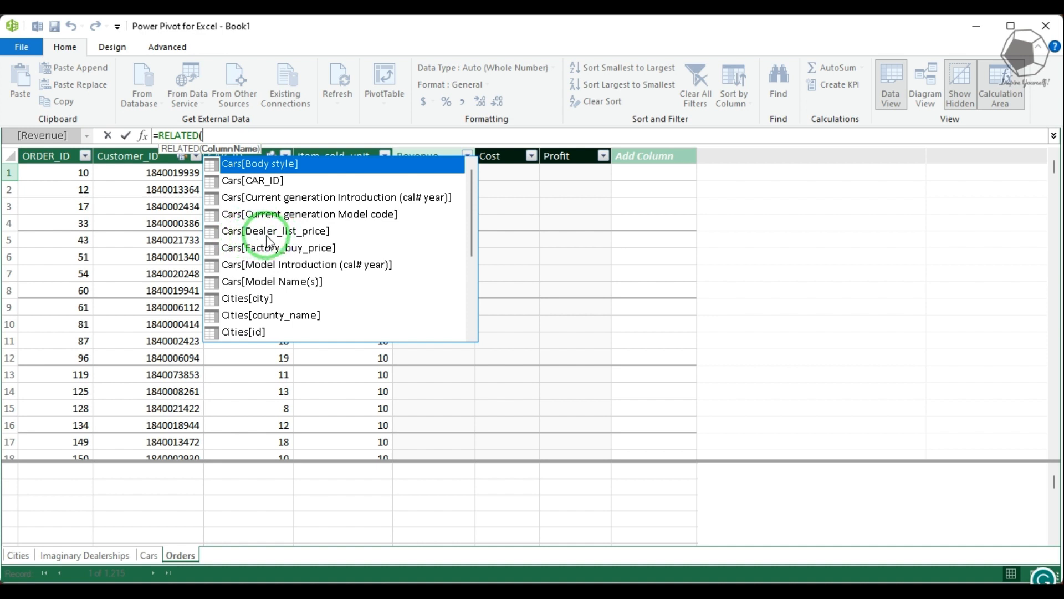
pyautogui.click(294, 232)
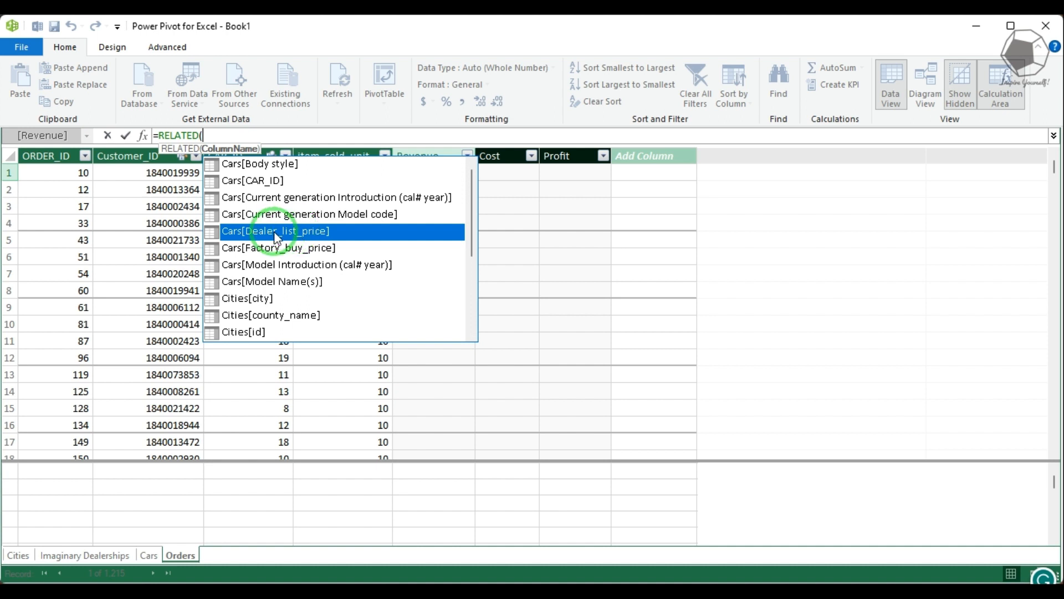
pyautogui.doubleClick(275, 233)
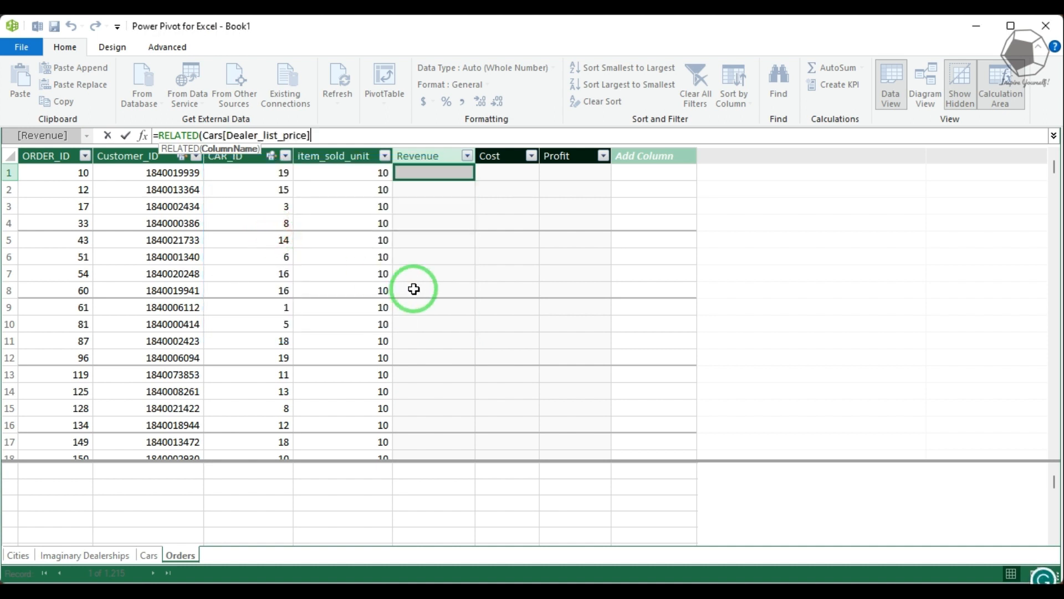
pyautogui.write(') *')
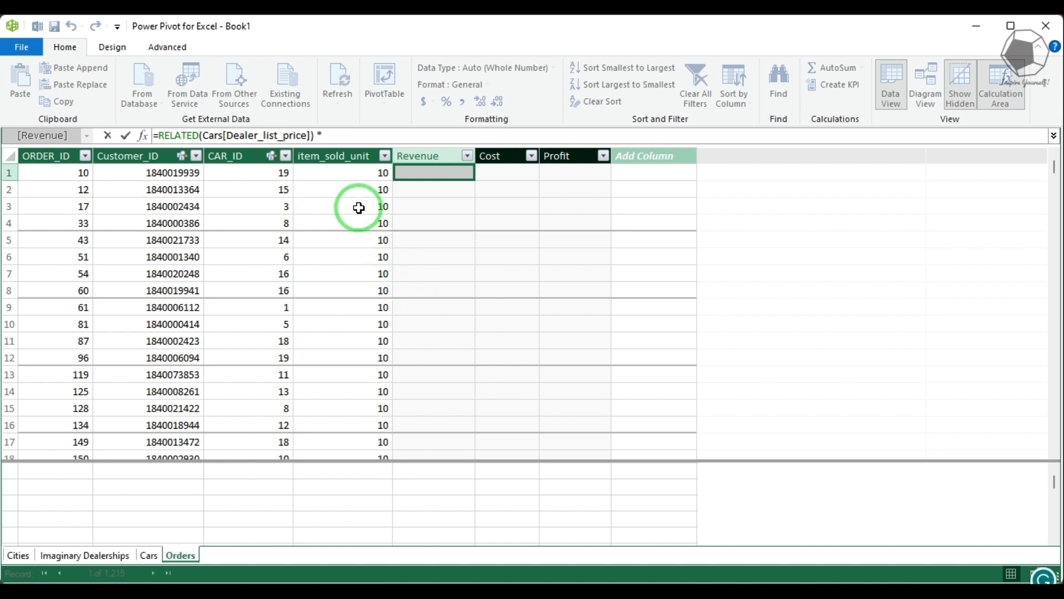
pyautogui.click(368, 172)
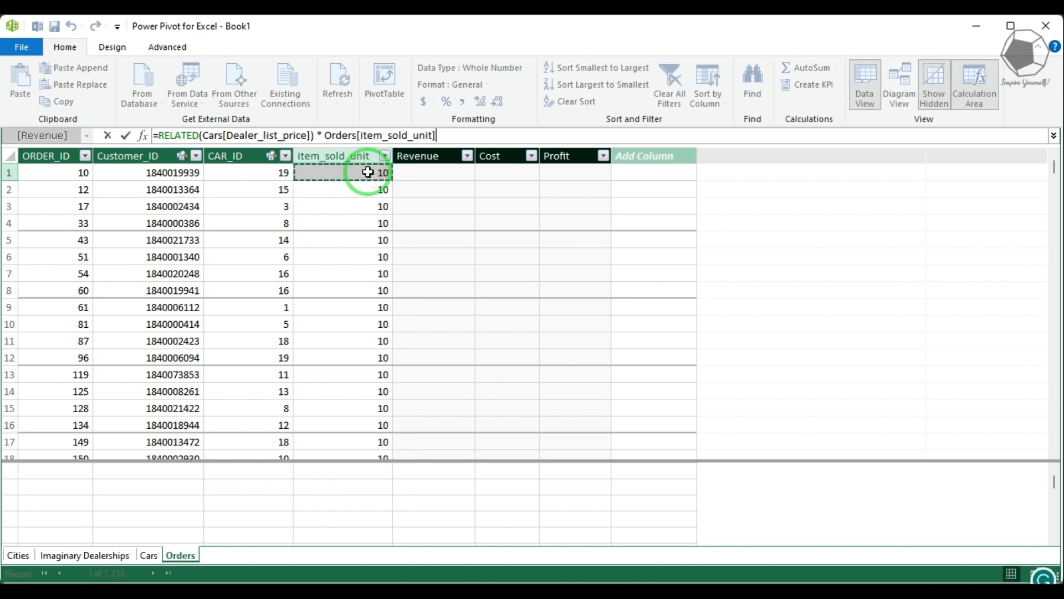
pyautogui.press('Return')
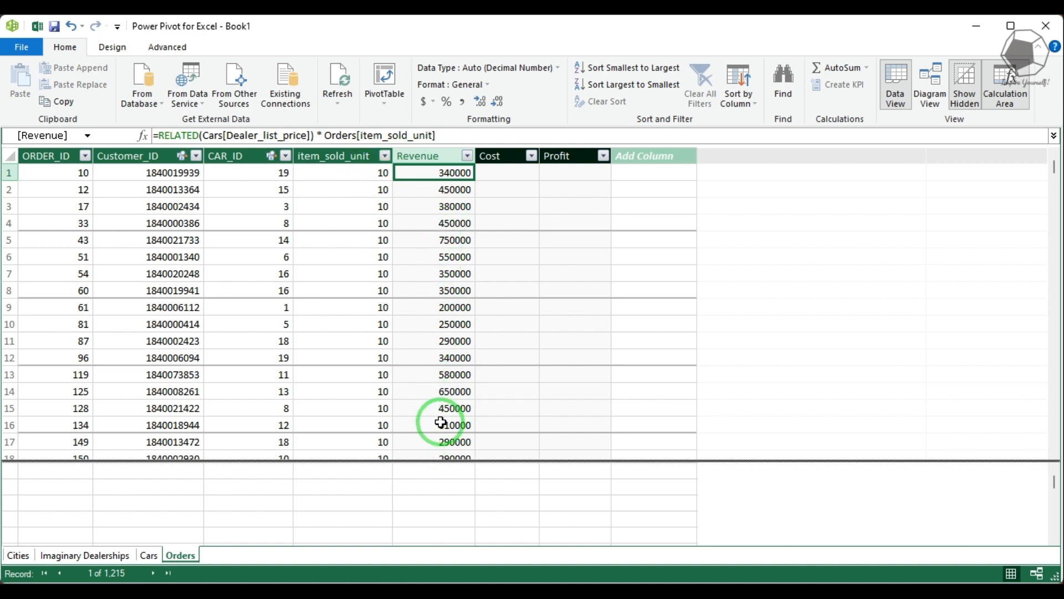
# - Look over the calculated Revenue values and format the whole column as $ English (United States) currency
pyautogui.moveTo(450, 173); pyautogui.dragTo(441, 317)
pyautogui.scroll(1, 441, 317)
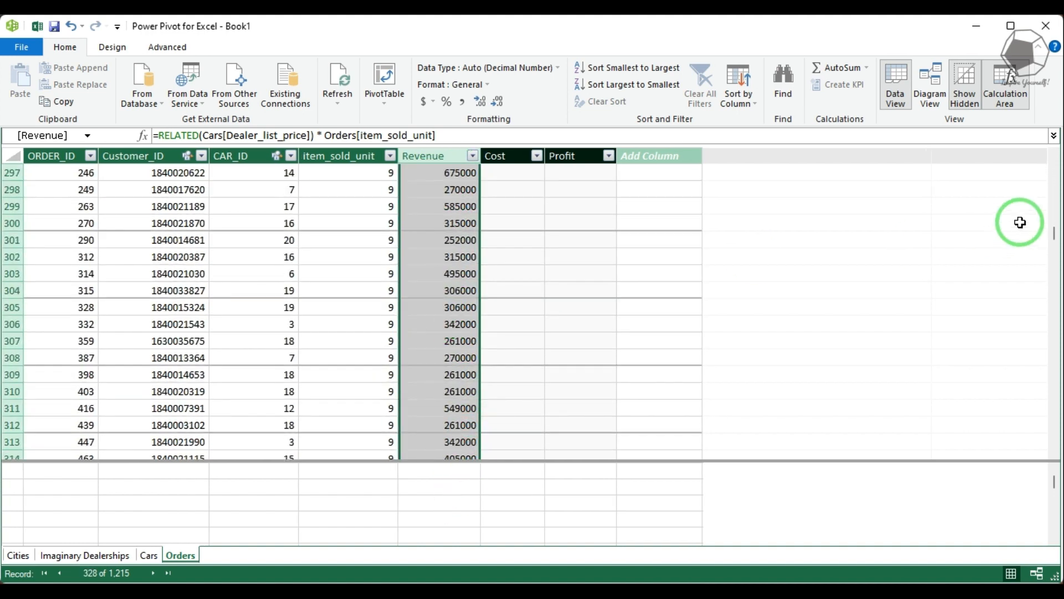
pyautogui.moveTo(1052, 231); pyautogui.dragTo(1052, 145)
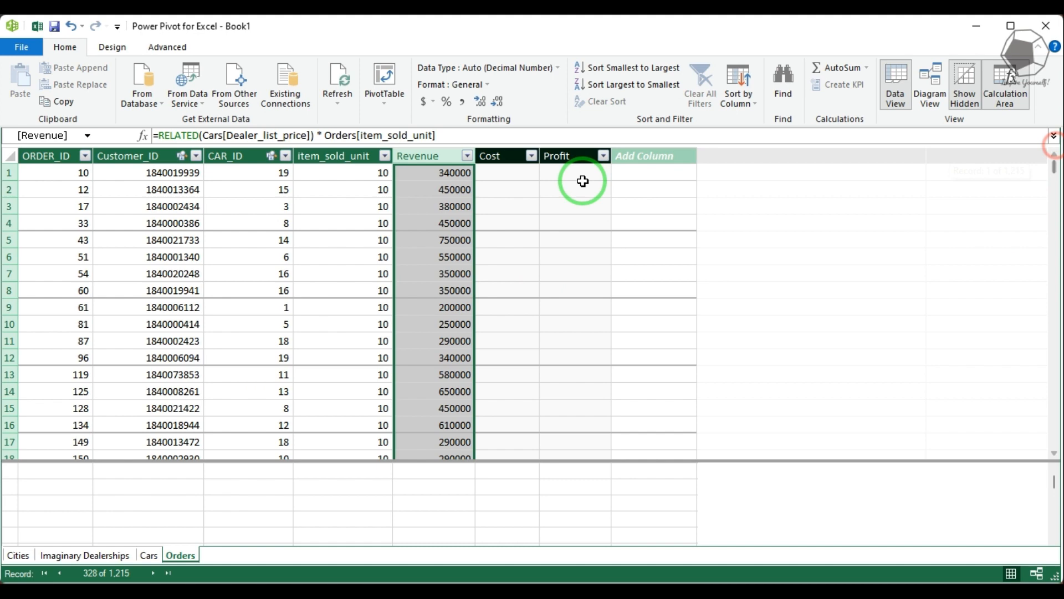
pyautogui.click(434, 155)
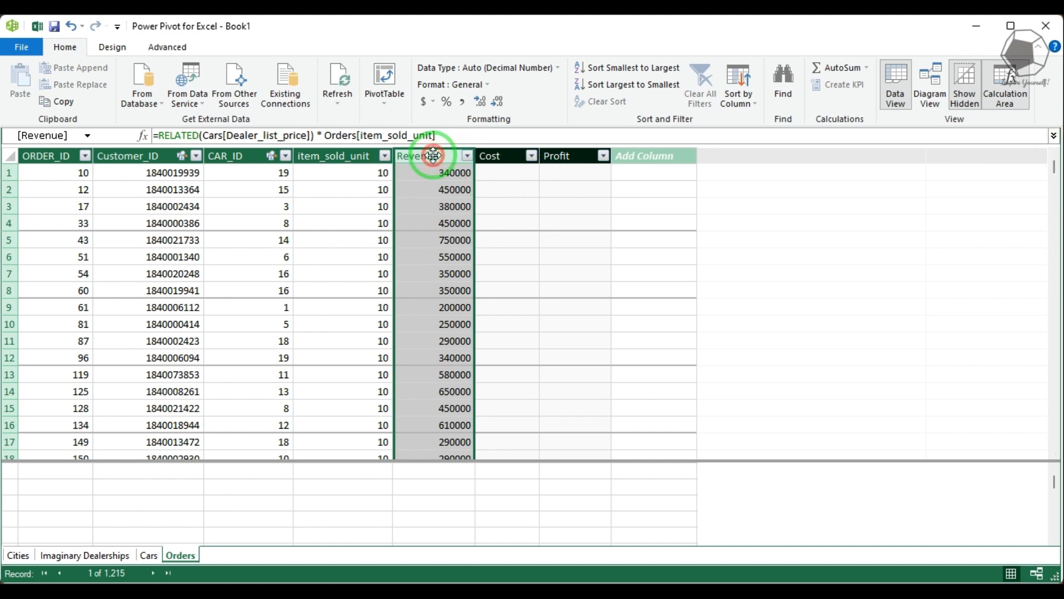
pyautogui.click(456, 136)
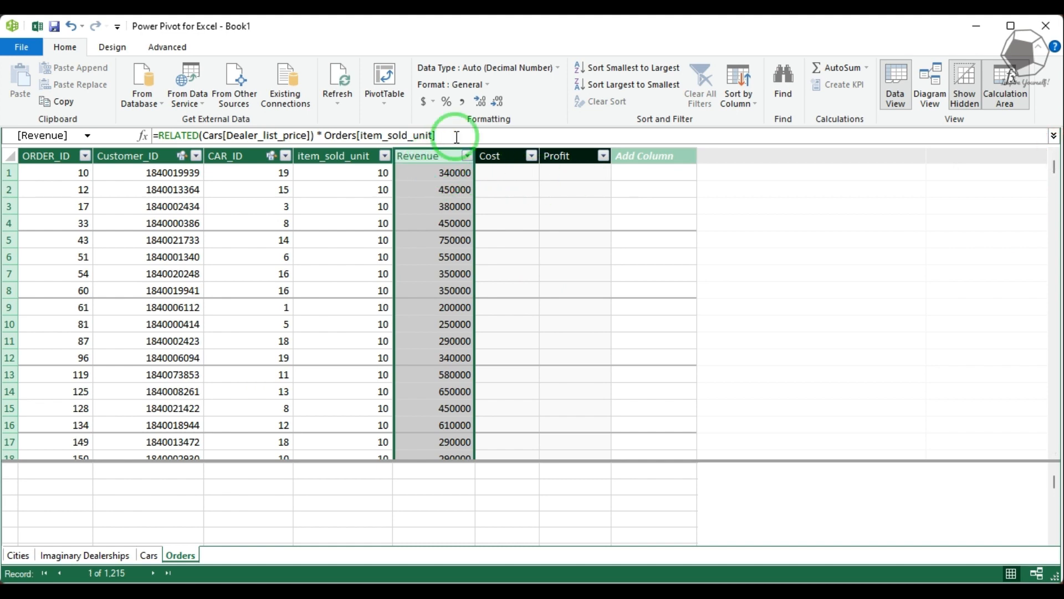
pyautogui.click(431, 102)
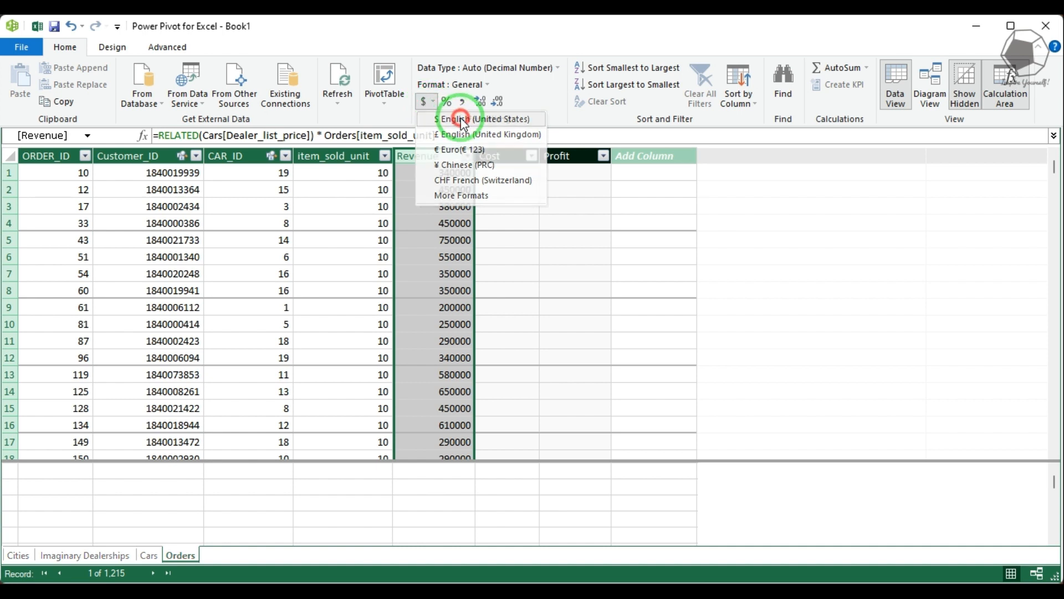
pyautogui.click(465, 116)
pyautogui.click(433, 102)
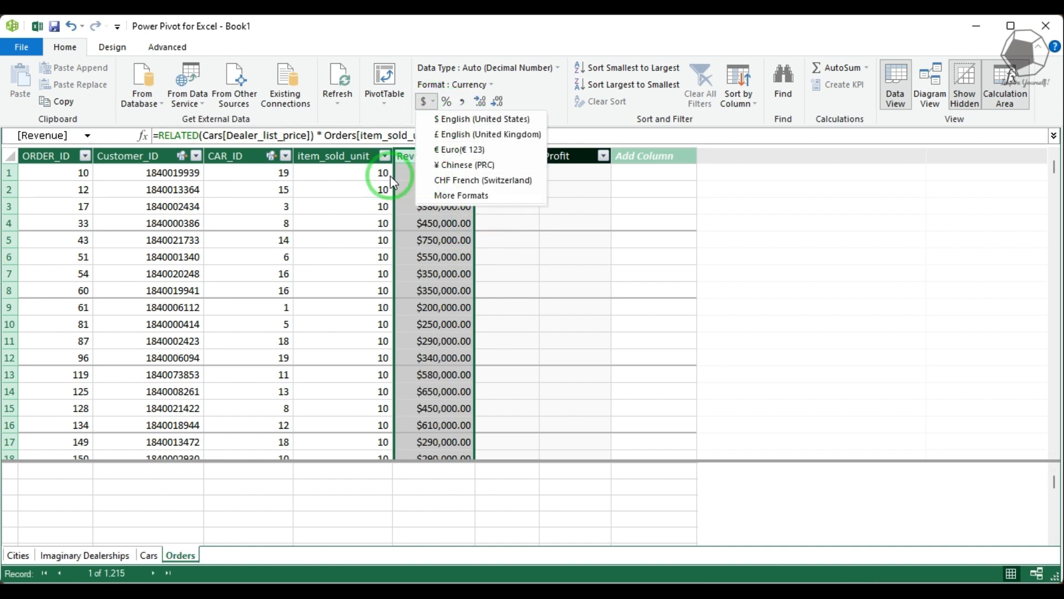
pyautogui.click(407, 172)
pyautogui.click(448, 172)
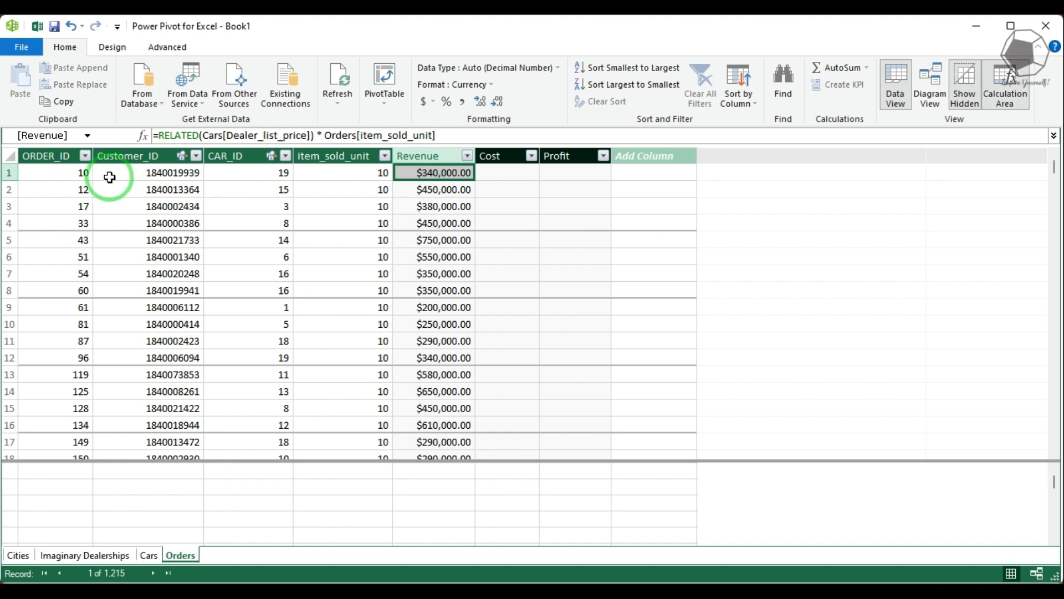
# - Define the Cost column in Orders with the formula =RELATED(Cars[Factory_buy_price]) * Orders[item_sold_unit]
pyautogui.click(509, 173)
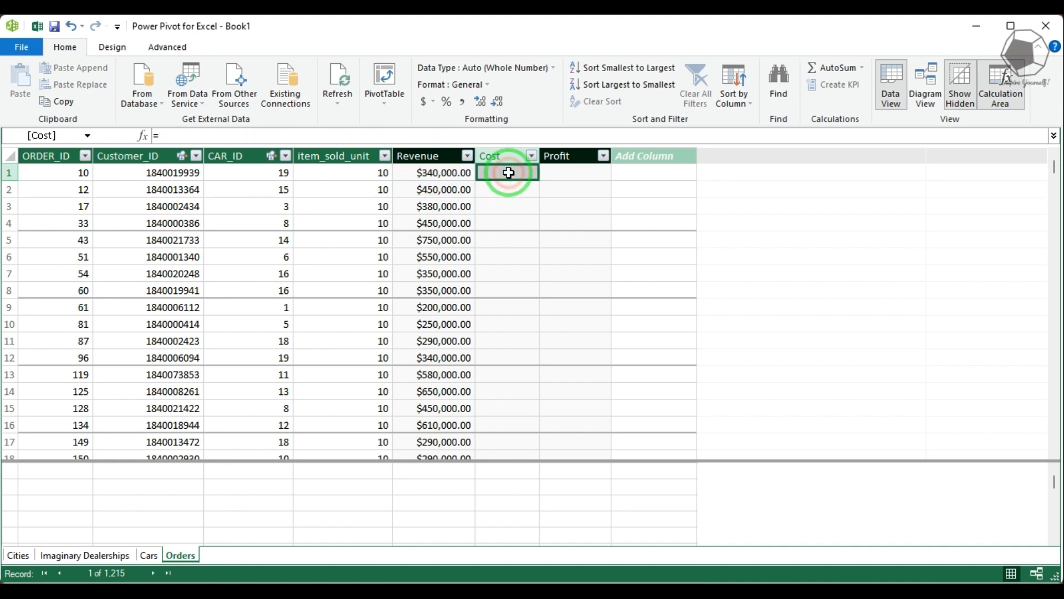
pyautogui.click(199, 136)
pyautogui.write('rela')
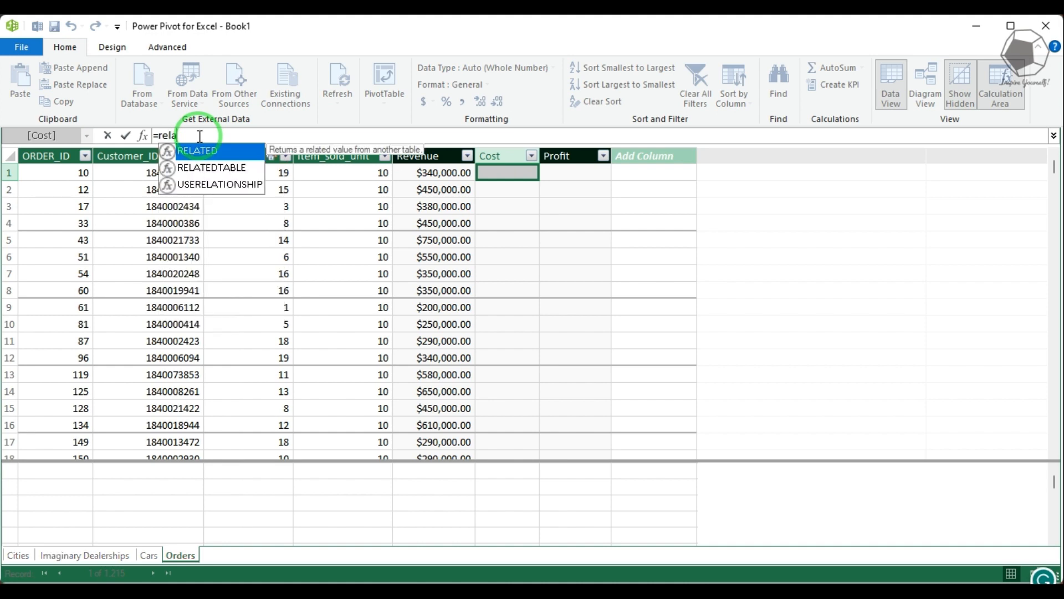
pyautogui.doubleClick(198, 147)
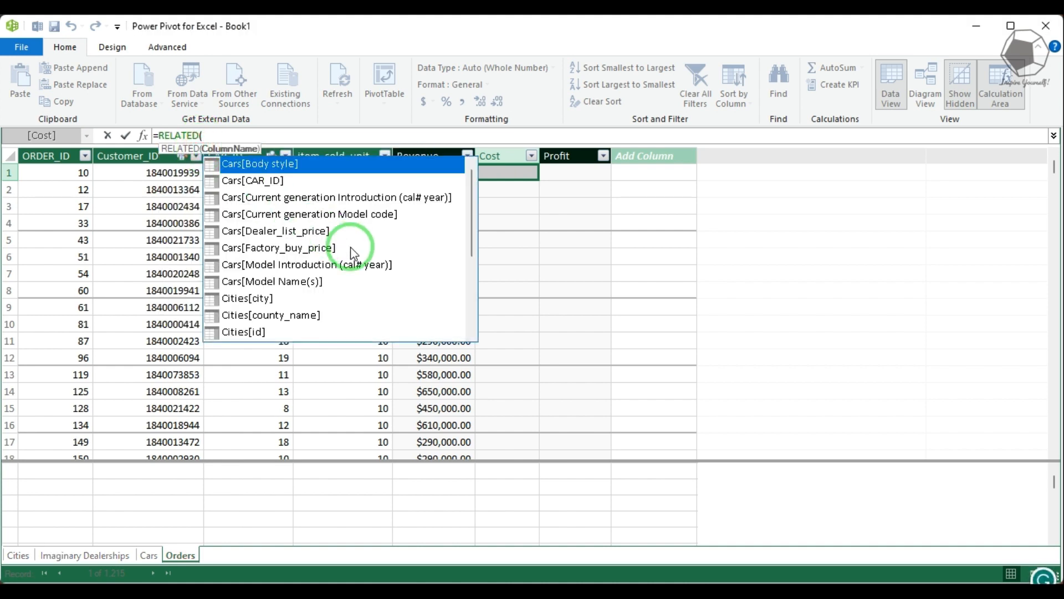
pyautogui.doubleClick(287, 250)
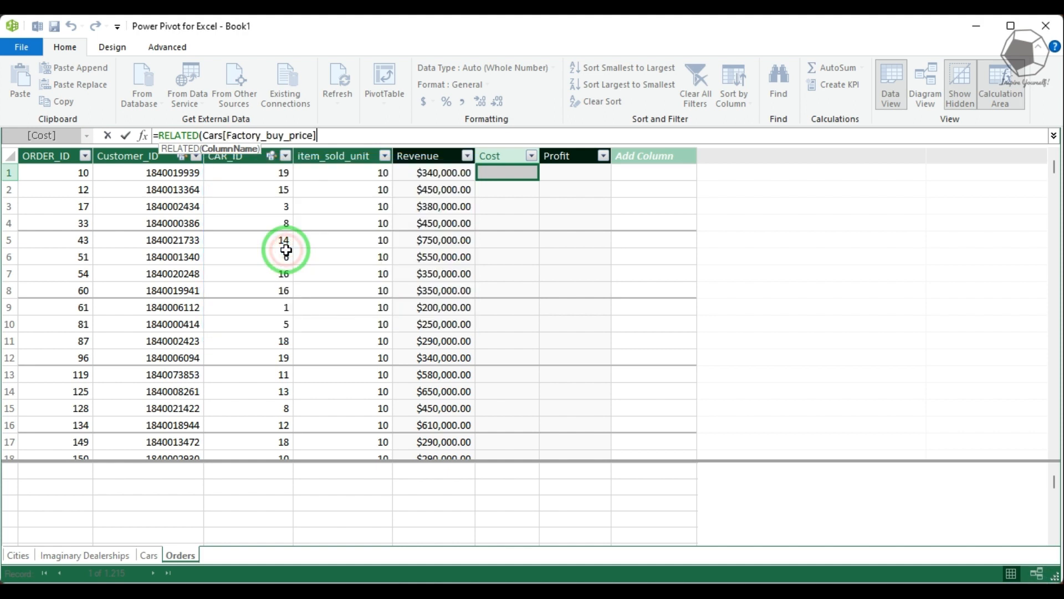
pyautogui.write(')')
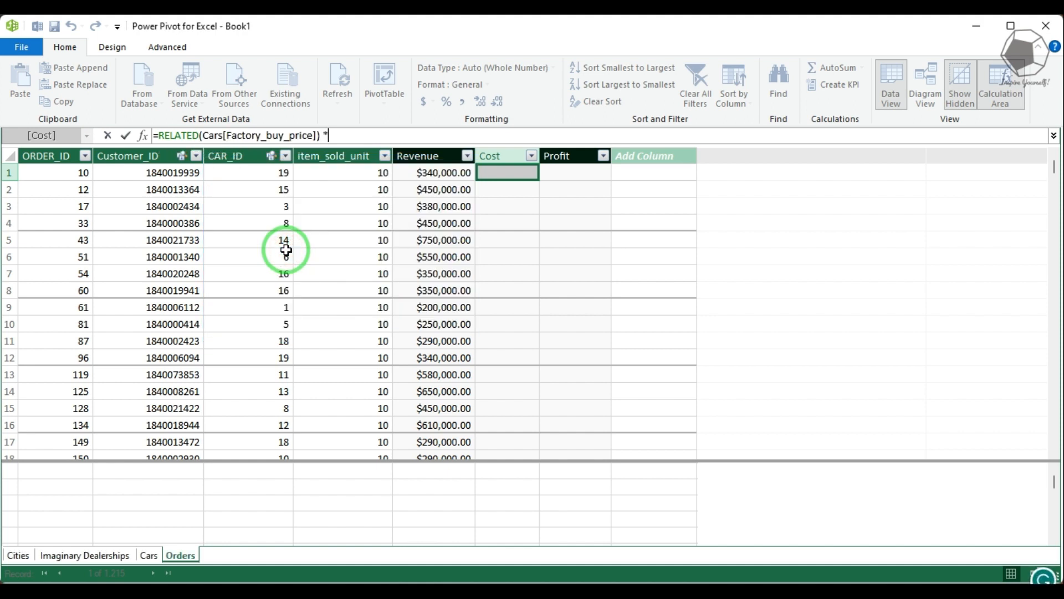
pyautogui.write(' *')
pyautogui.click(370, 173)
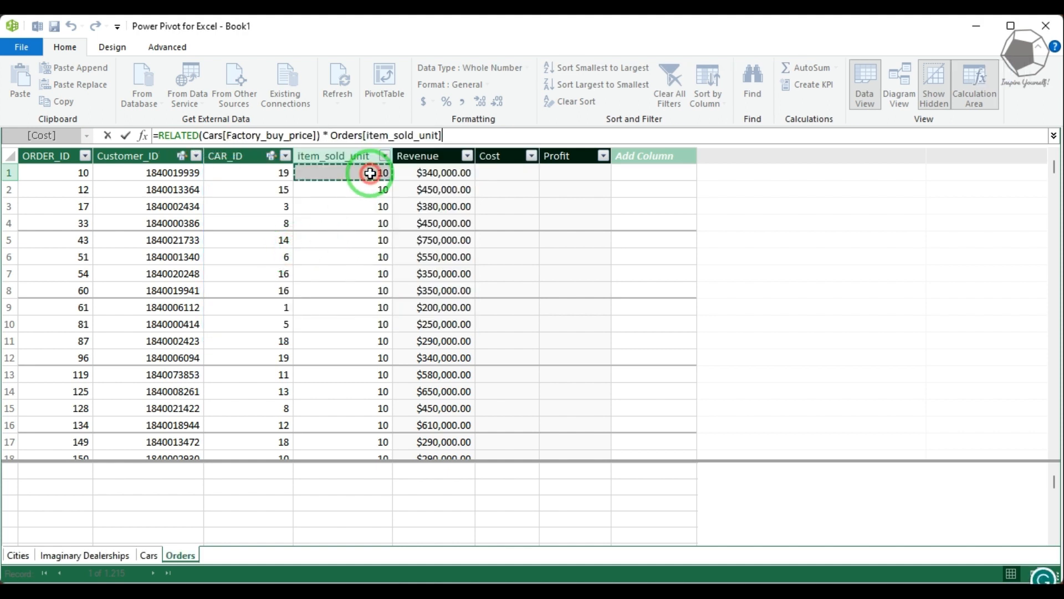
pyautogui.press('Return')
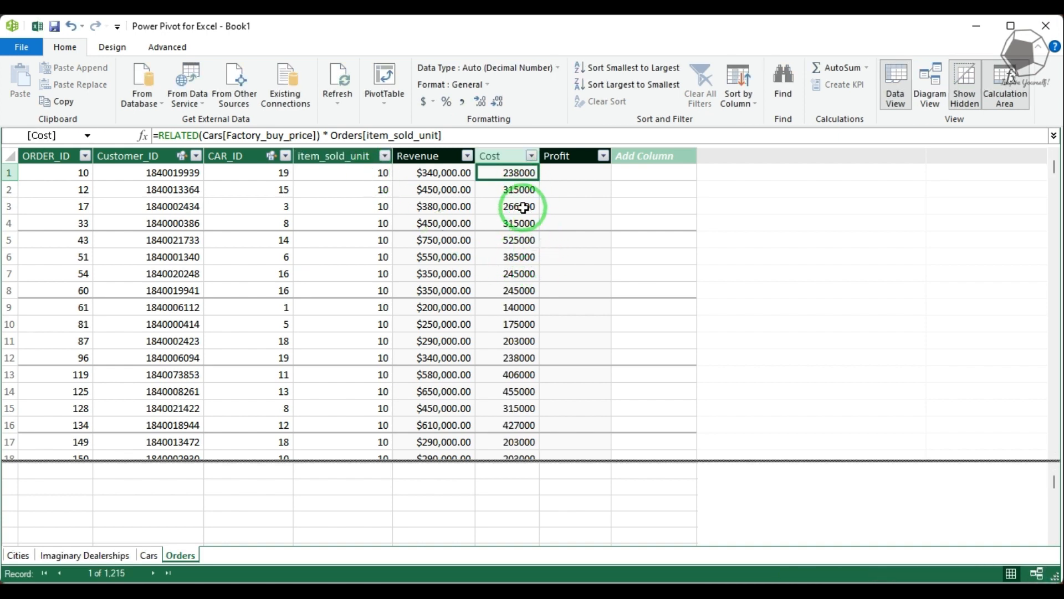
# - Format the Cost column as $ English (United States) currency and fit its width to the contents
pyautogui.click(518, 155)
pyautogui.click(433, 101)
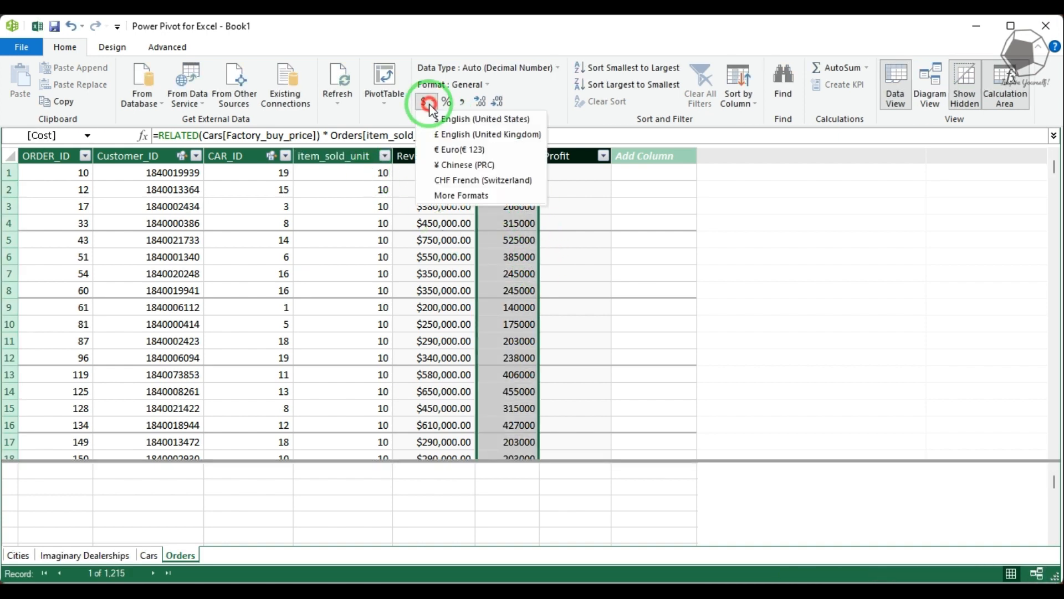
pyautogui.click(454, 116)
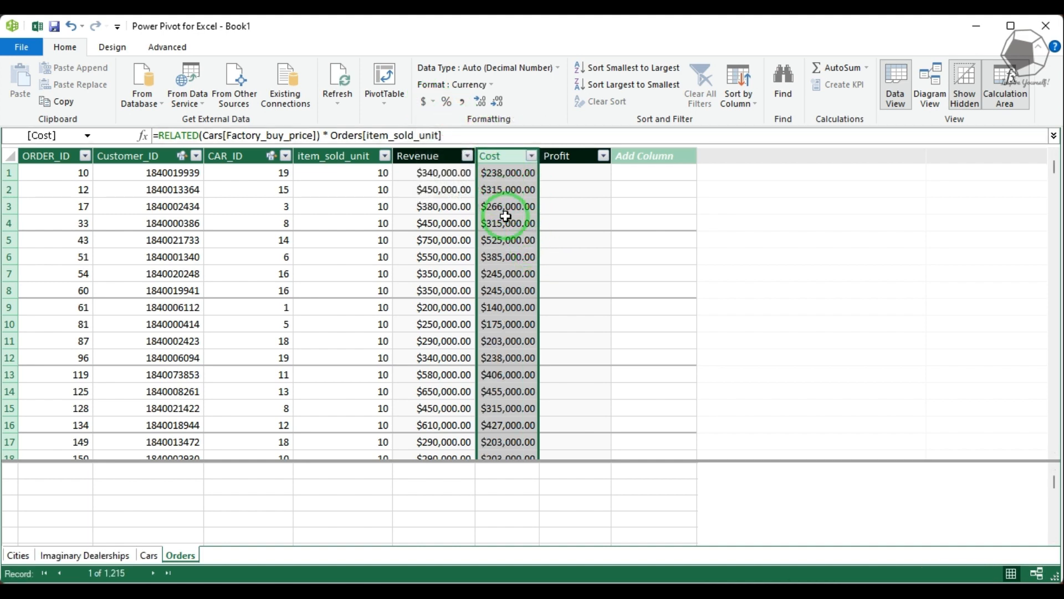
pyautogui.doubleClick(538, 155)
# - Define the Profit column in Orders with the formula =Orders[Revenue] - Orders[Cost]
pyautogui.click(571, 175)
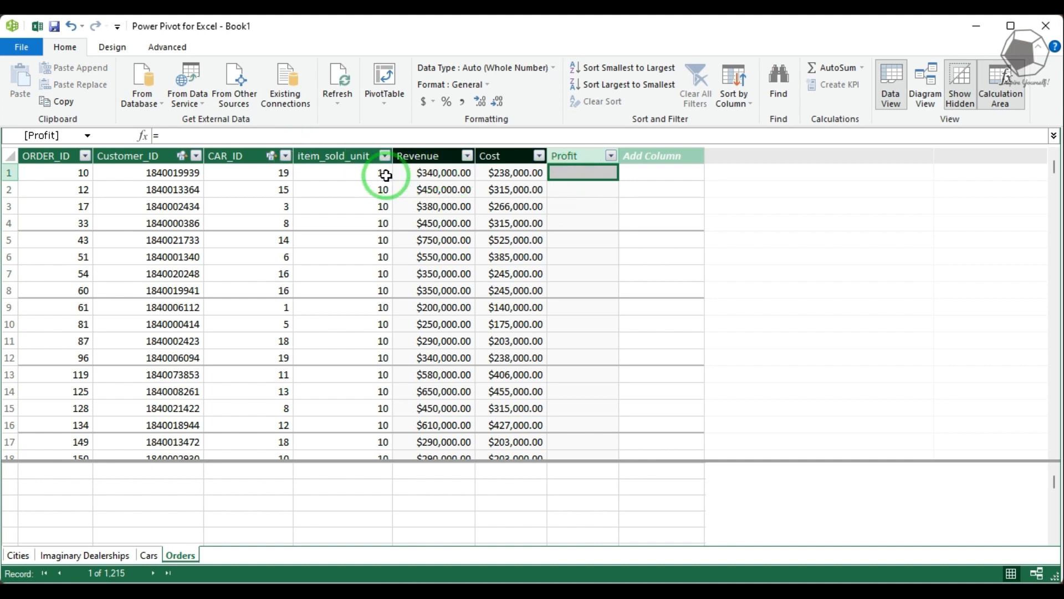
pyautogui.click(209, 136)
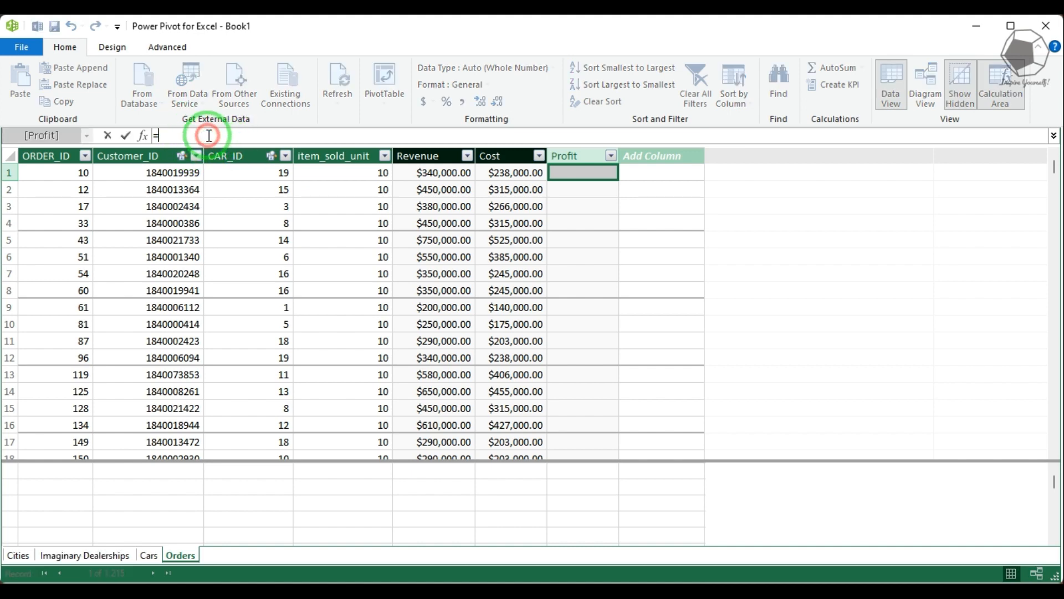
pyautogui.write('=')
pyautogui.click(451, 176)
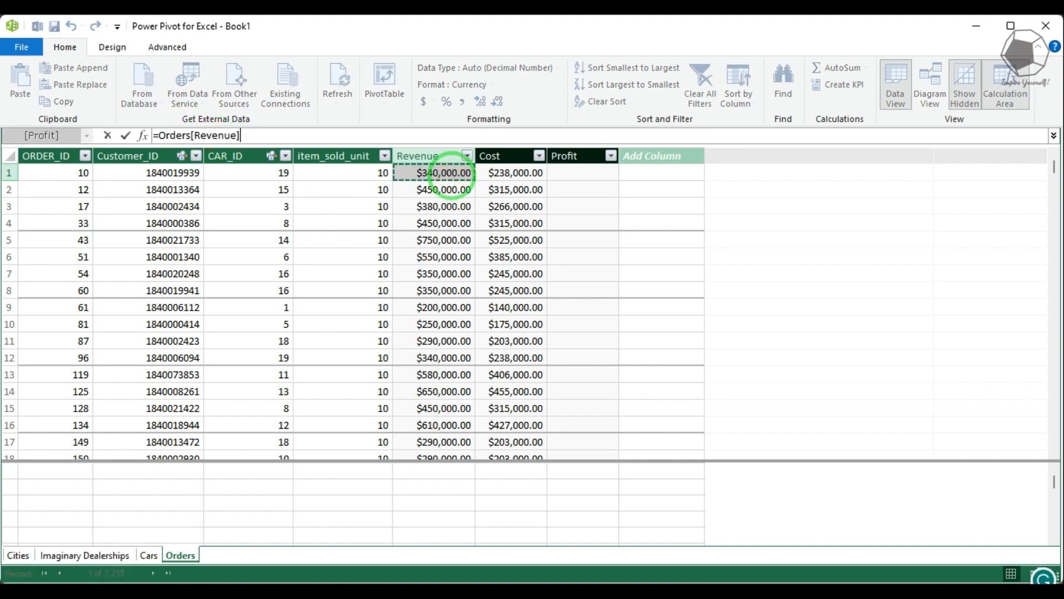
pyautogui.write('-')
pyautogui.click(491, 175)
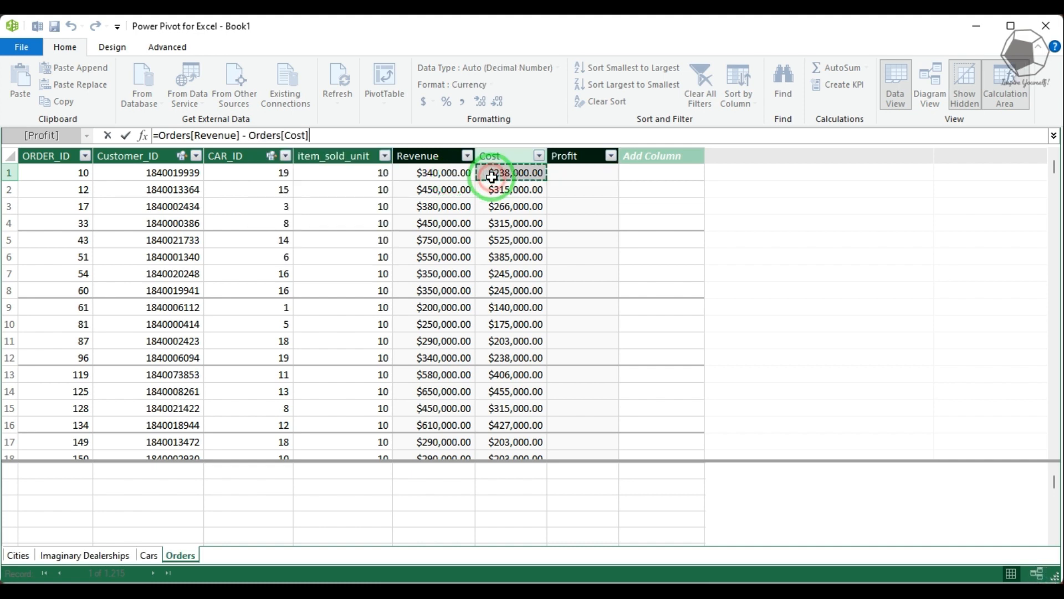
pyautogui.press('Return')
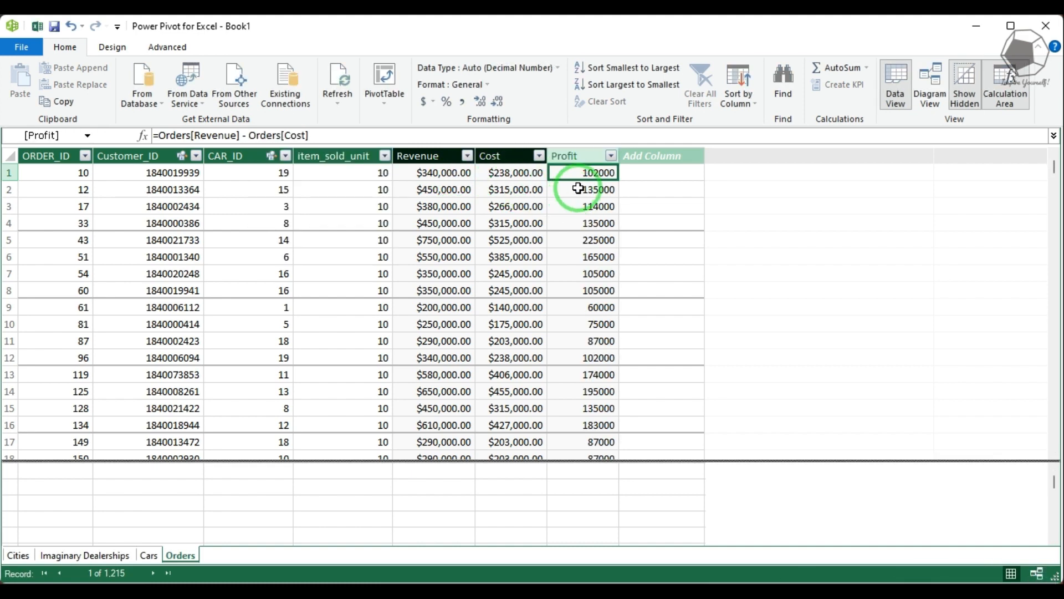
# - Format the whole Profit column as $ English (United States) currency
pyautogui.click(590, 155)
pyautogui.click(430, 103)
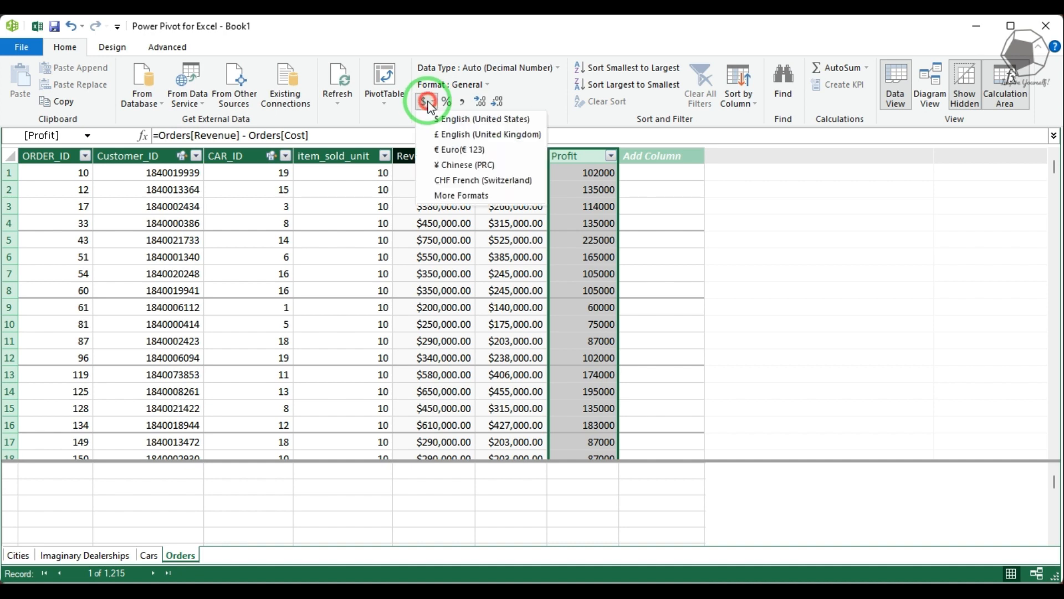
pyautogui.click(453, 119)
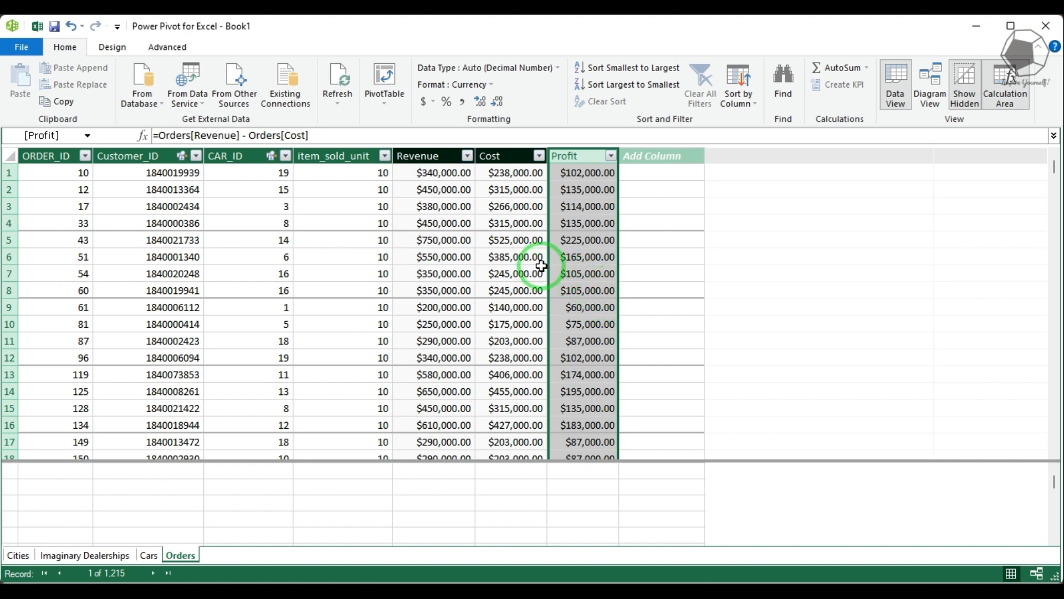
# - Review the calculated Orders rows, the Cars table and the table relationships in the model diagram
pyautogui.scroll(-10, 545, 272)
pyautogui.scroll(-13, 543, 284)
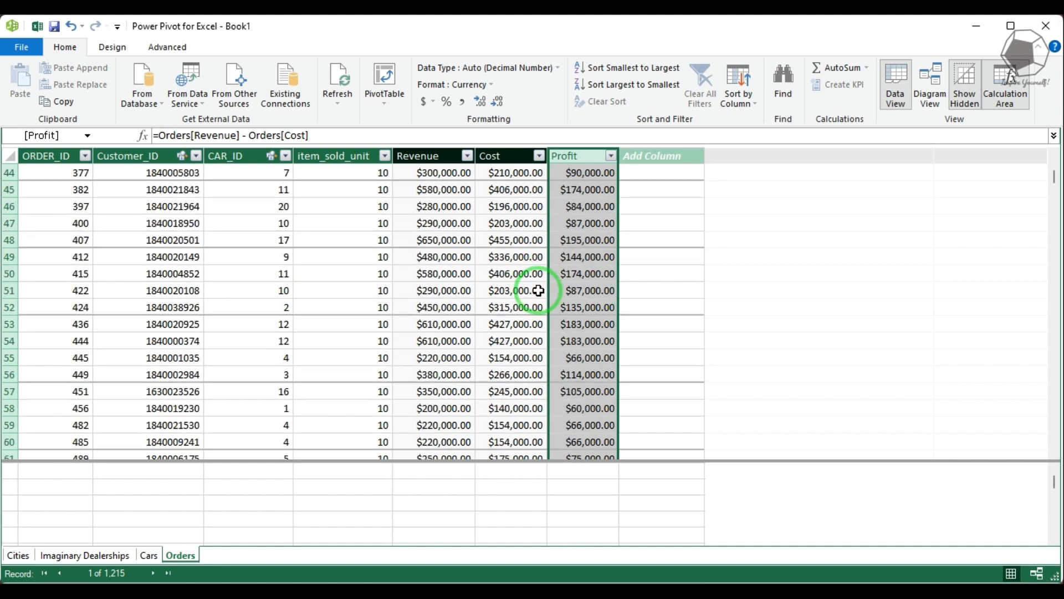
pyautogui.scroll(12, 544, 295)
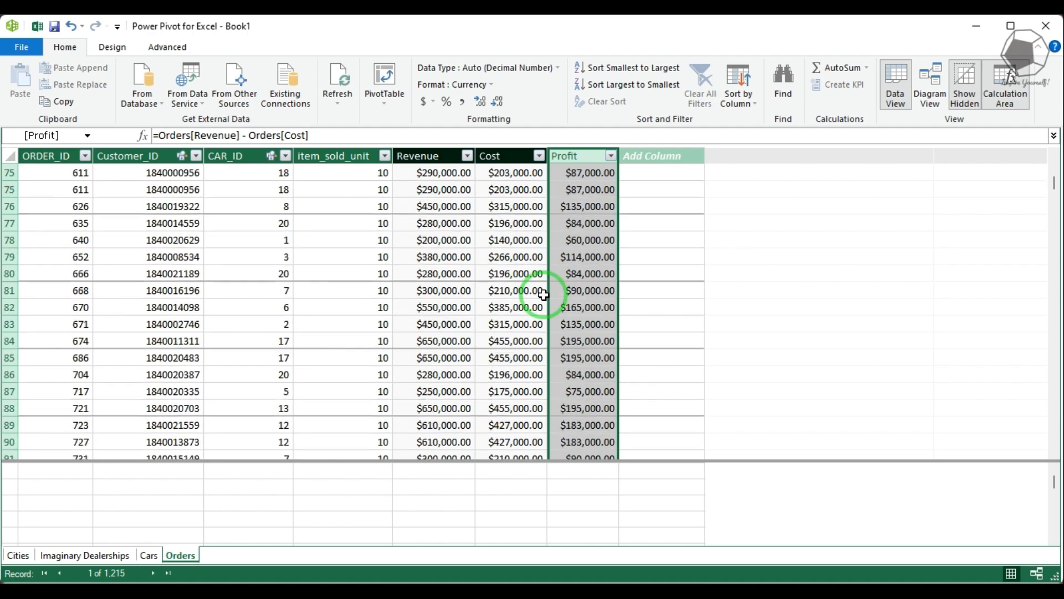
pyautogui.scroll(12, 543, 294)
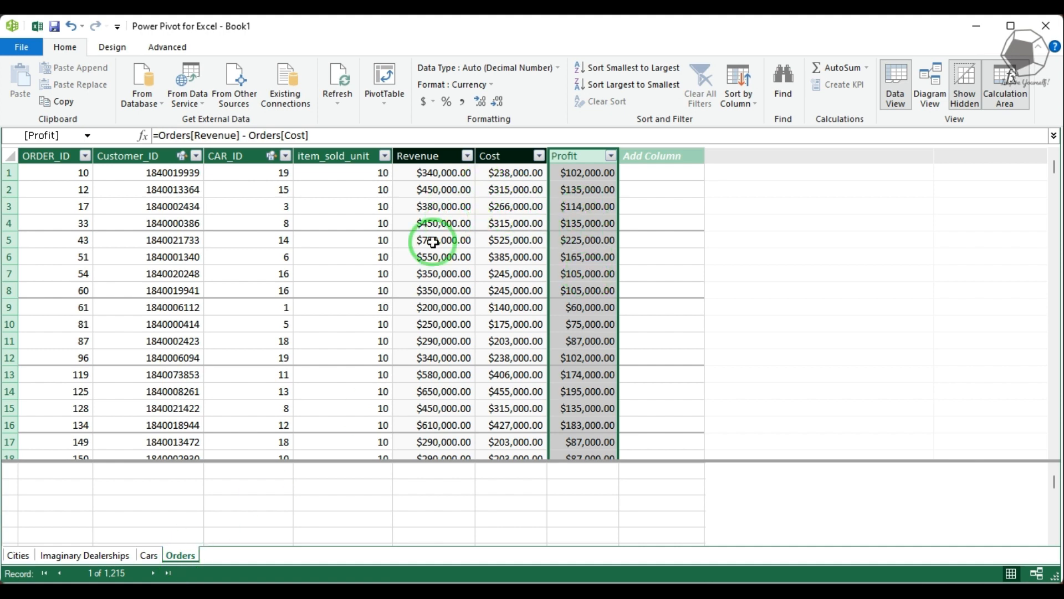
pyautogui.click(147, 552)
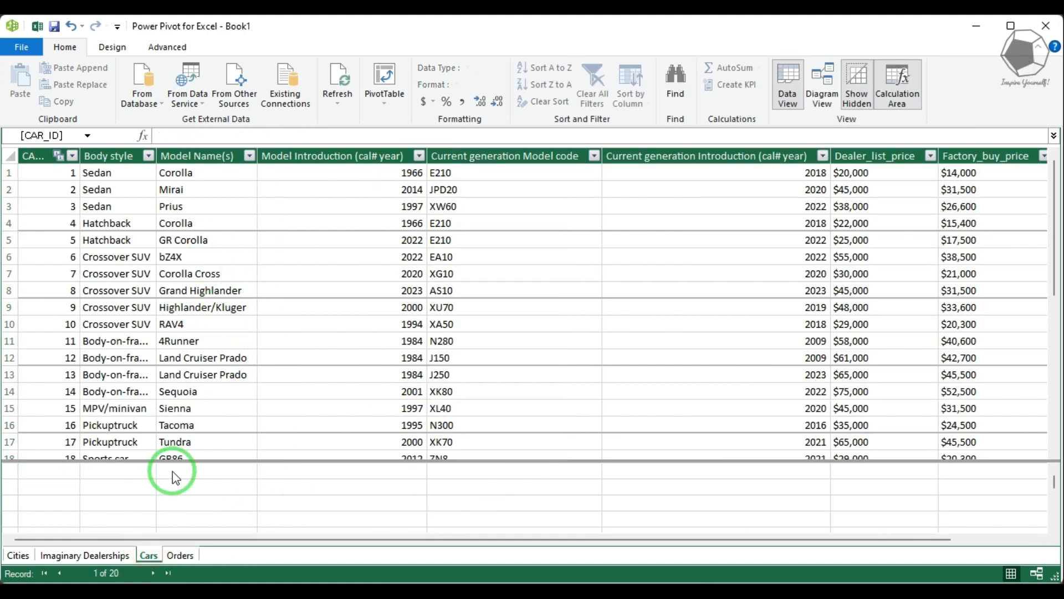
pyautogui.click(182, 554)
pyautogui.click(822, 83)
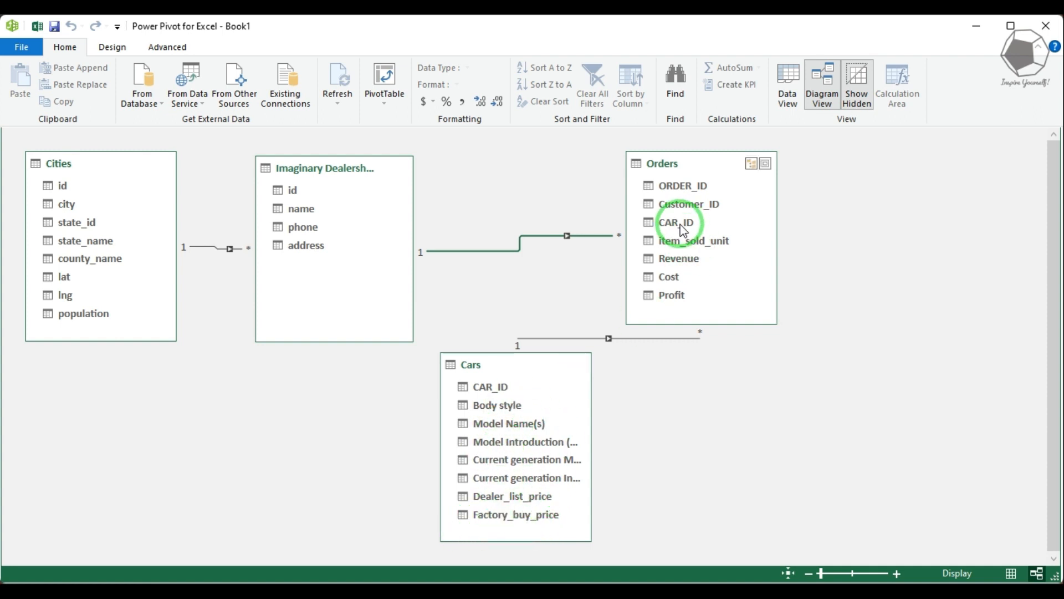
pyautogui.click(787, 89)
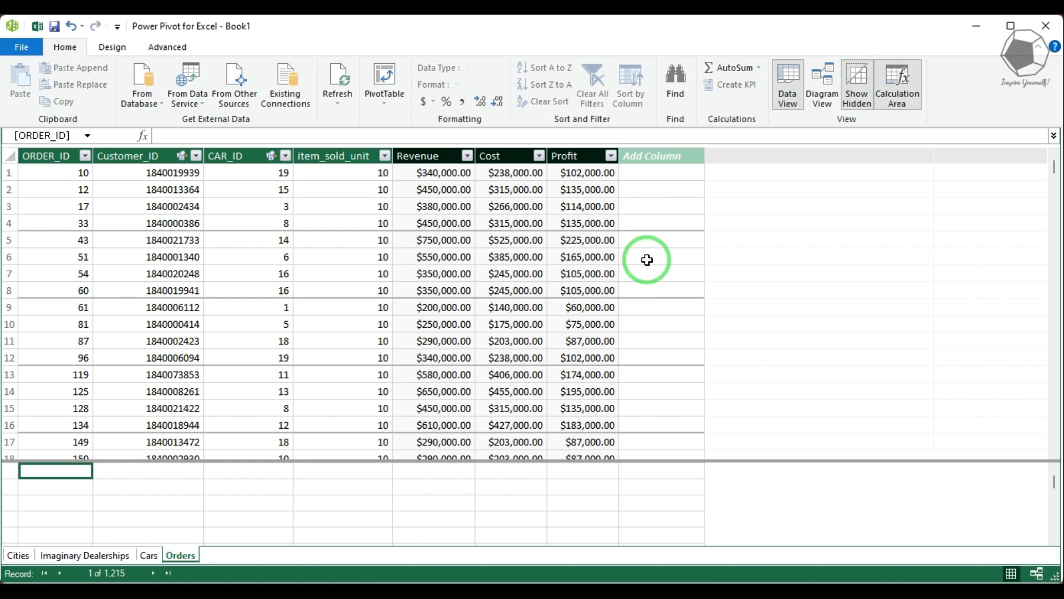
pyautogui.click(646, 154)
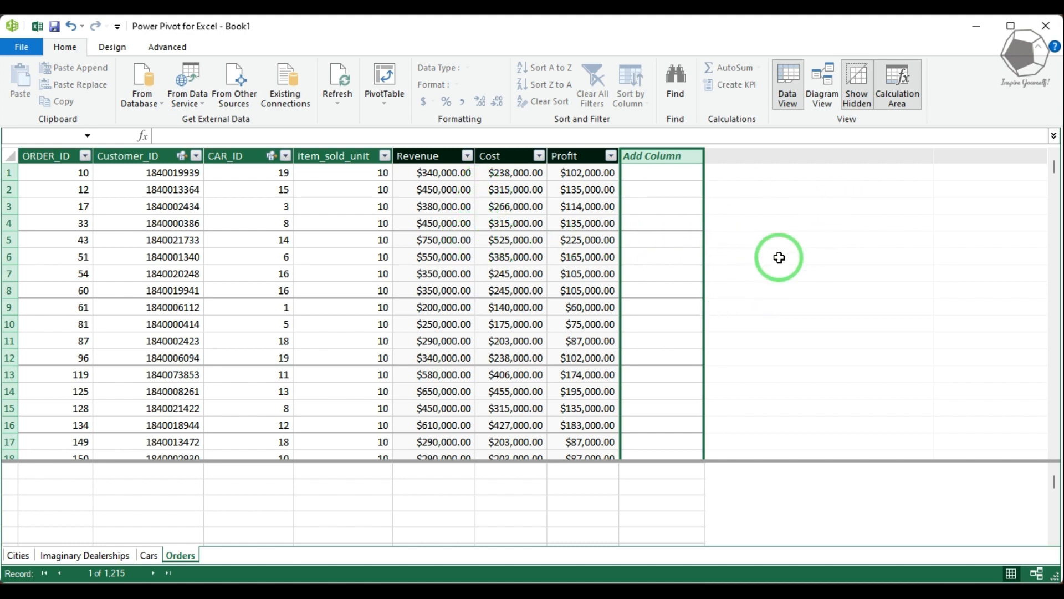
# - Switch to the Excel workbook and start a new measure in the Orders table named Total Number of Customers
pyautogui.click(977, 28)
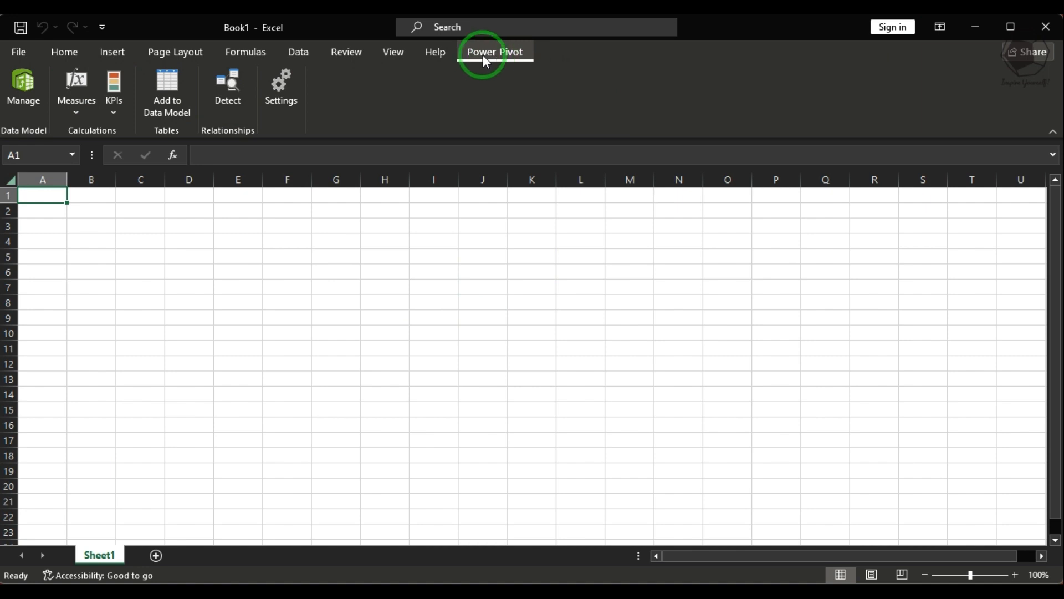
pyautogui.click(66, 54)
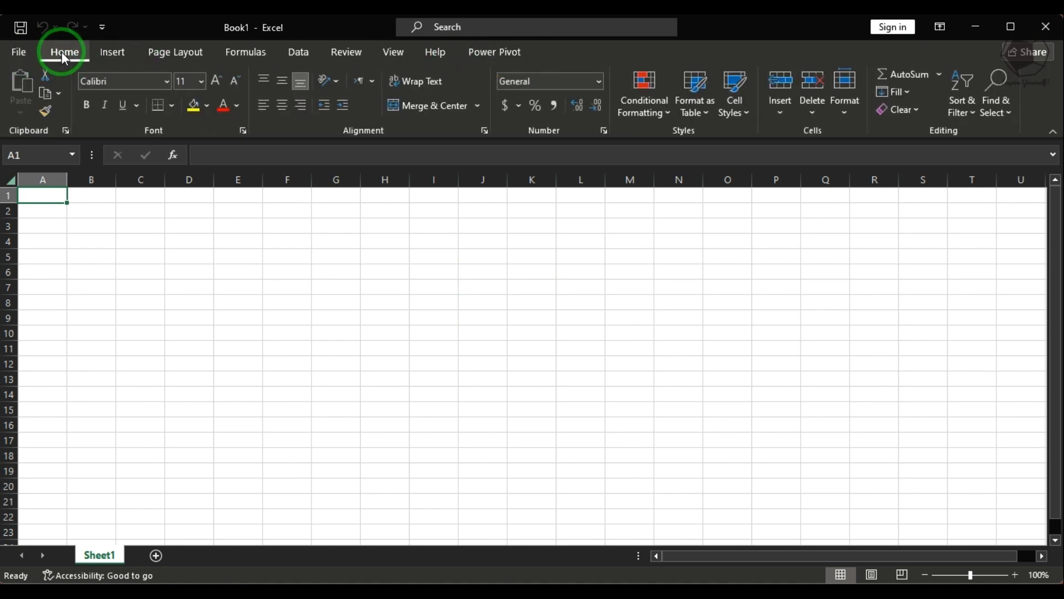
pyautogui.click(478, 55)
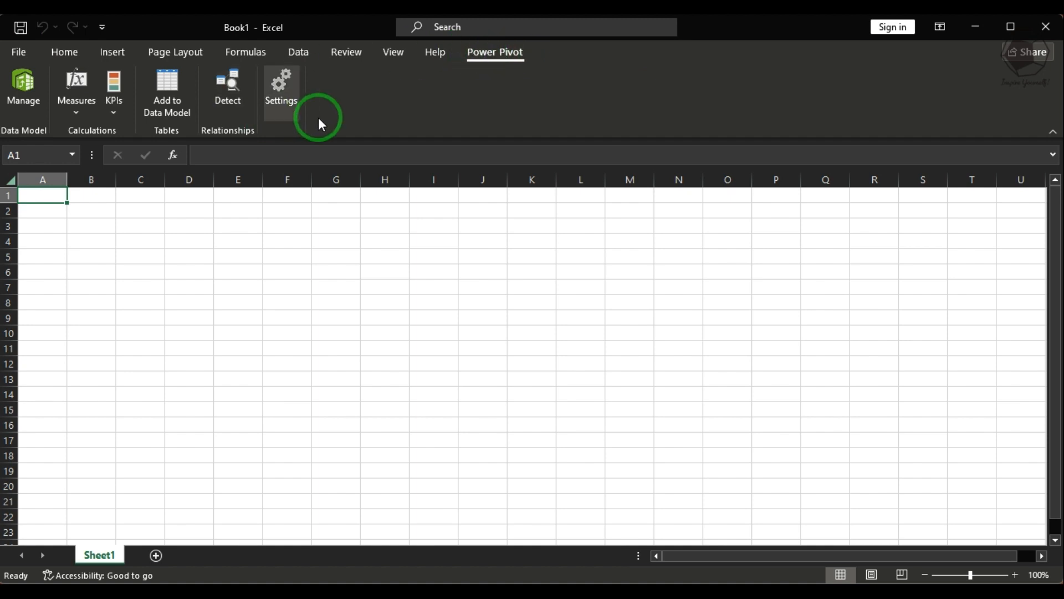
pyautogui.click(78, 111)
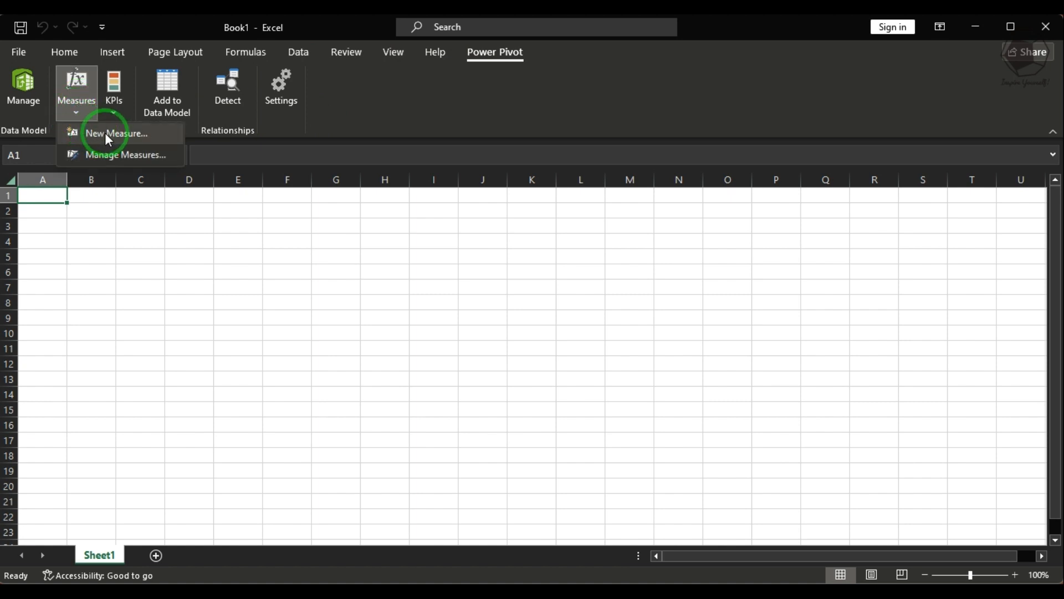
pyautogui.click(118, 140)
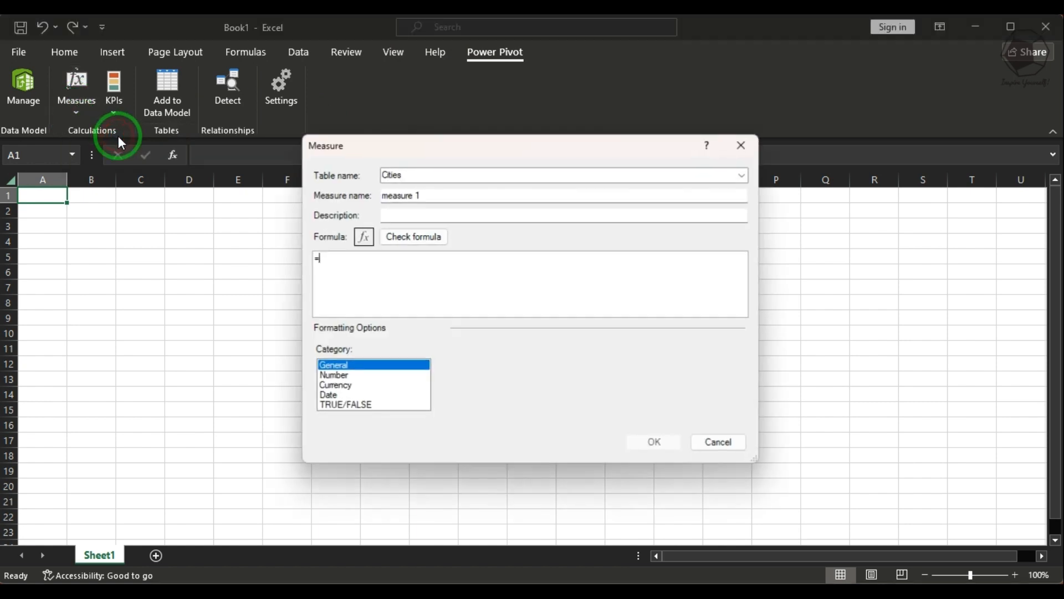
pyautogui.click(431, 283)
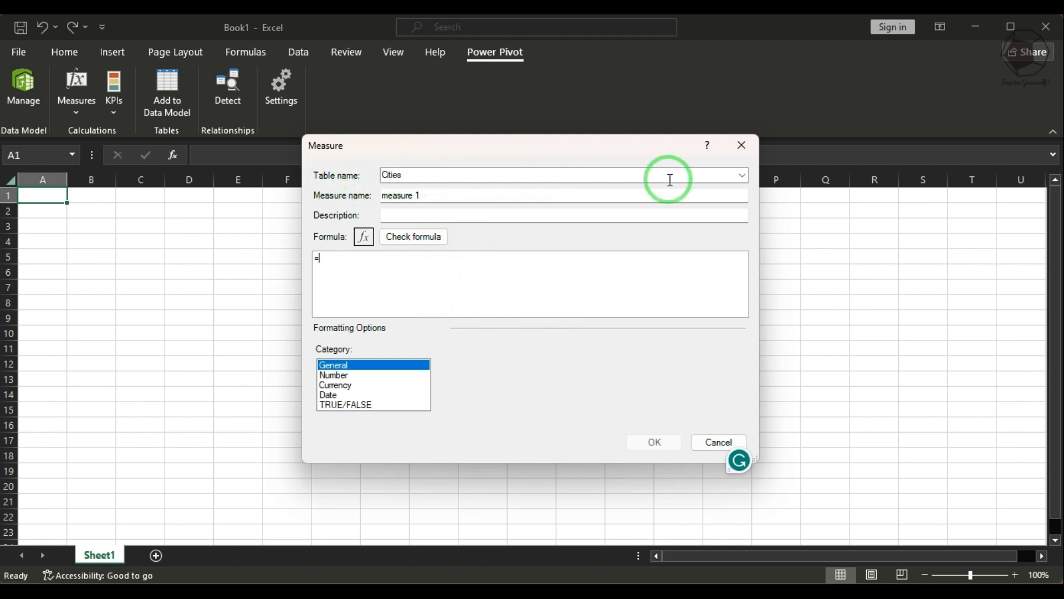
pyautogui.click(743, 176)
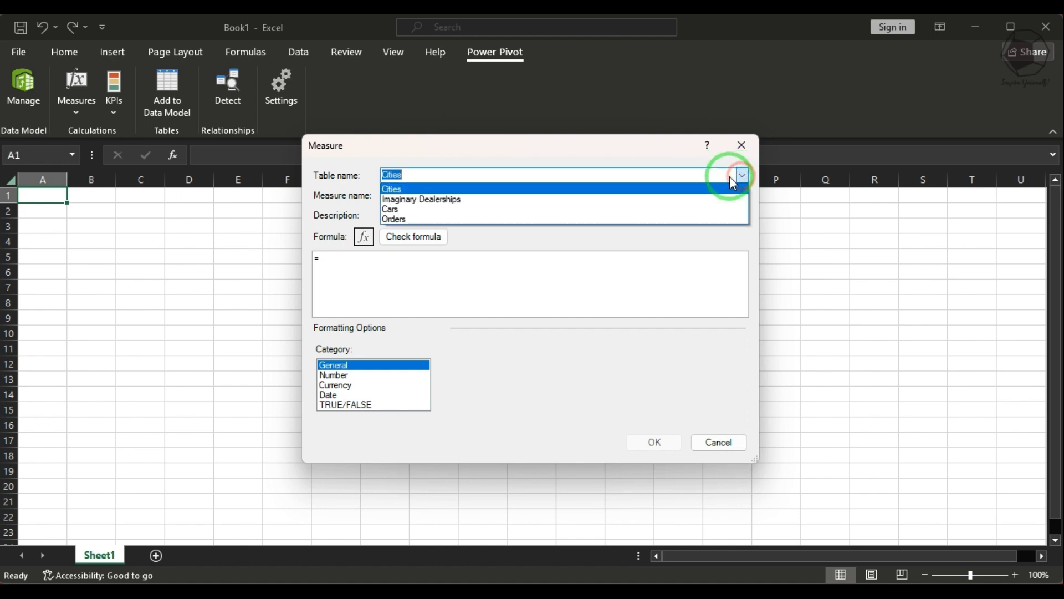
pyautogui.click(401, 219)
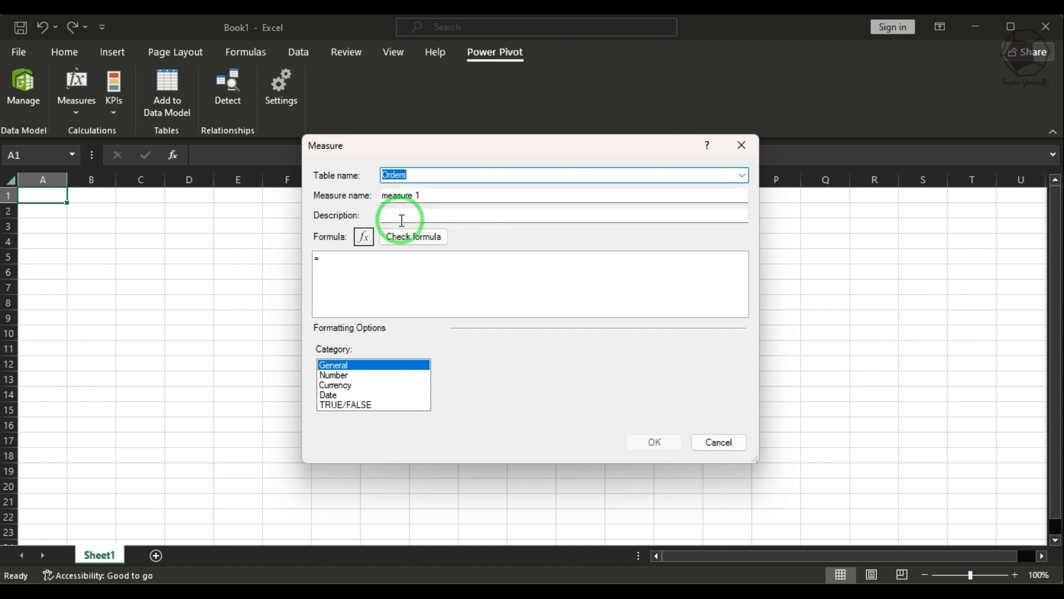
pyautogui.click(432, 196)
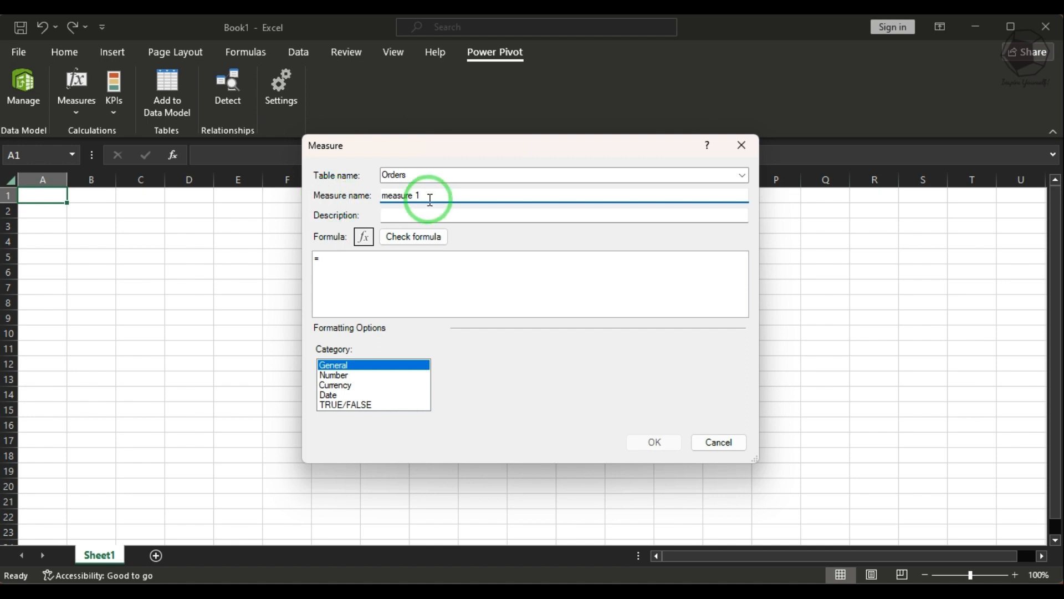
pyautogui.moveTo(430, 196); pyautogui.dragTo(384, 194)
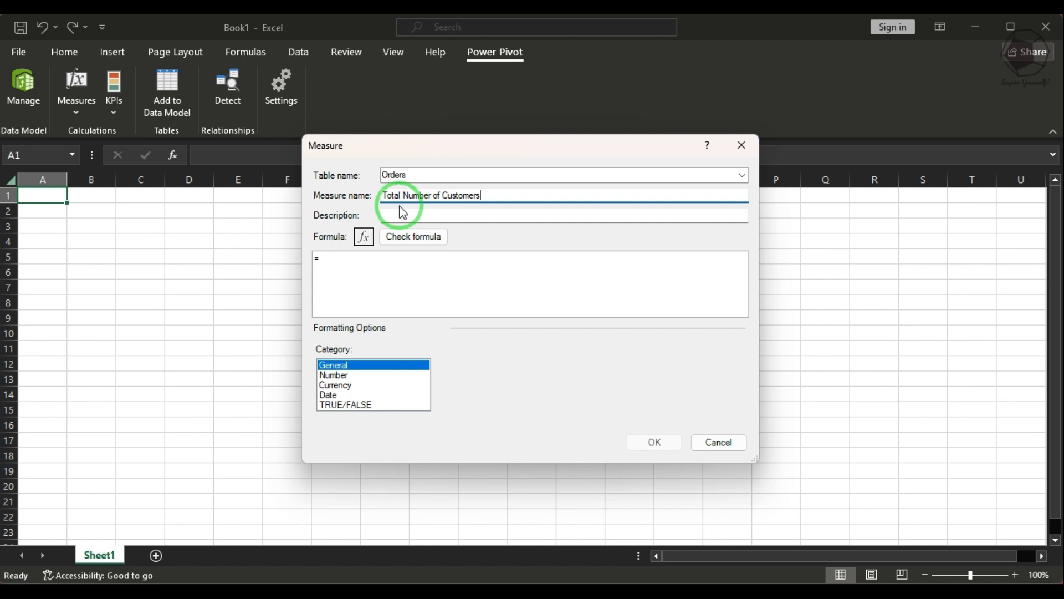
# - Enter the formula =DISTINCTCOUNT([Customer_ID]) for the Total Number of Customers measure
pyautogui.click(352, 264)
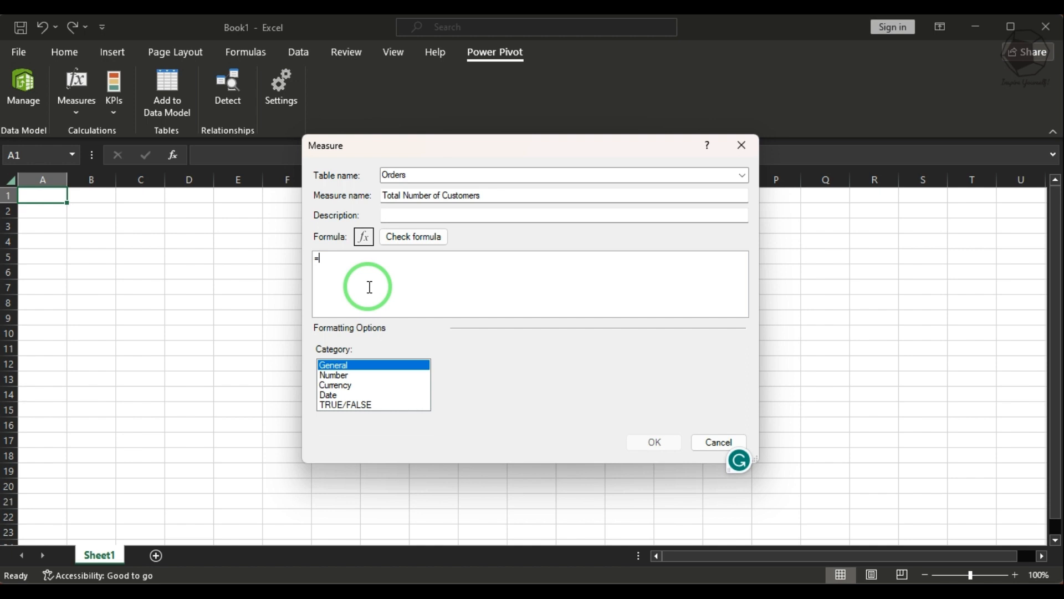
pyautogui.write('dis')
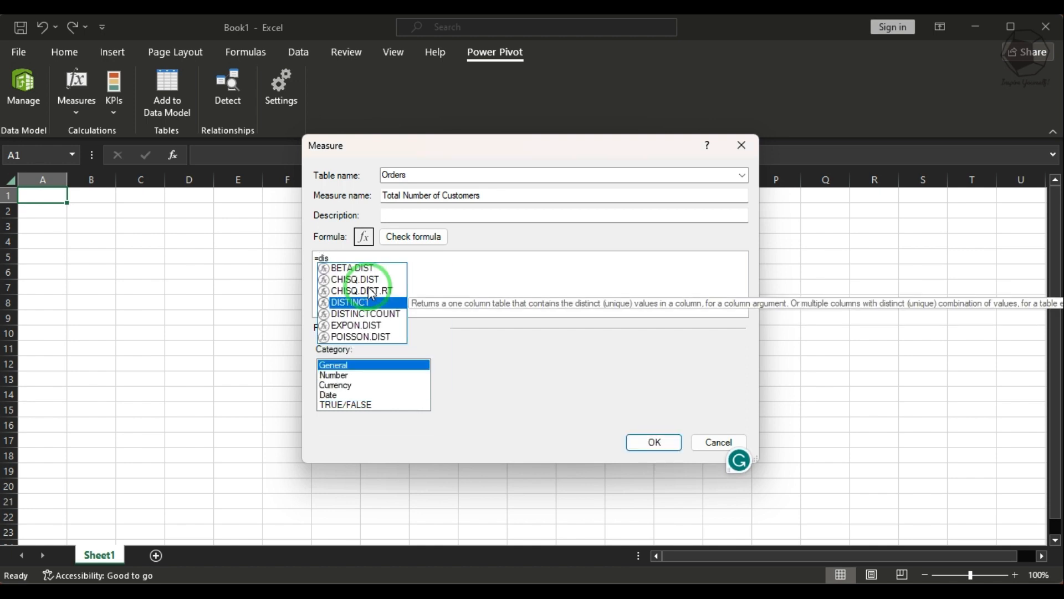
pyautogui.click(381, 314)
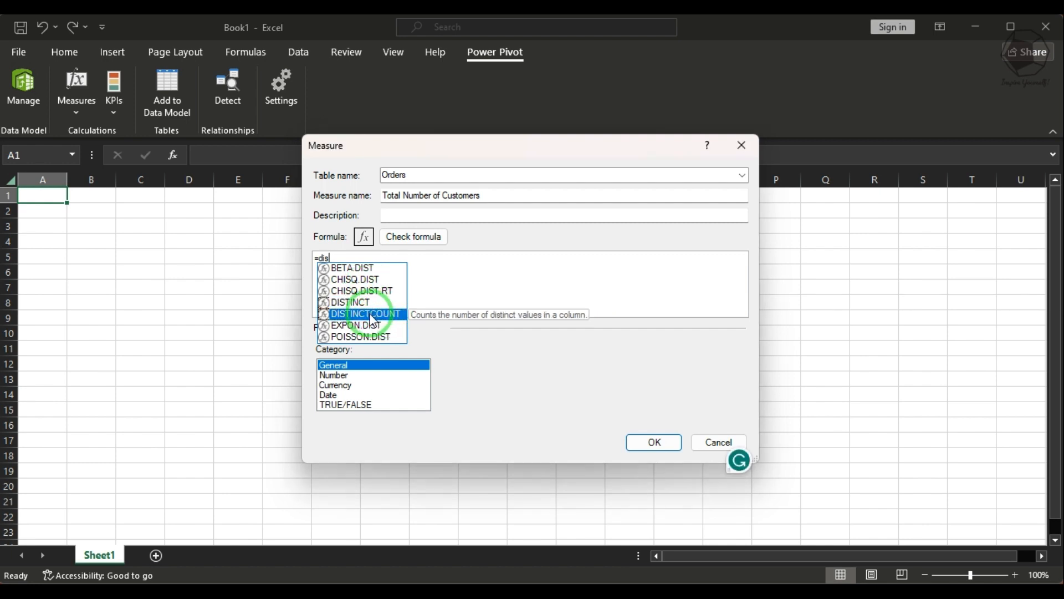
pyautogui.doubleClick(372, 314)
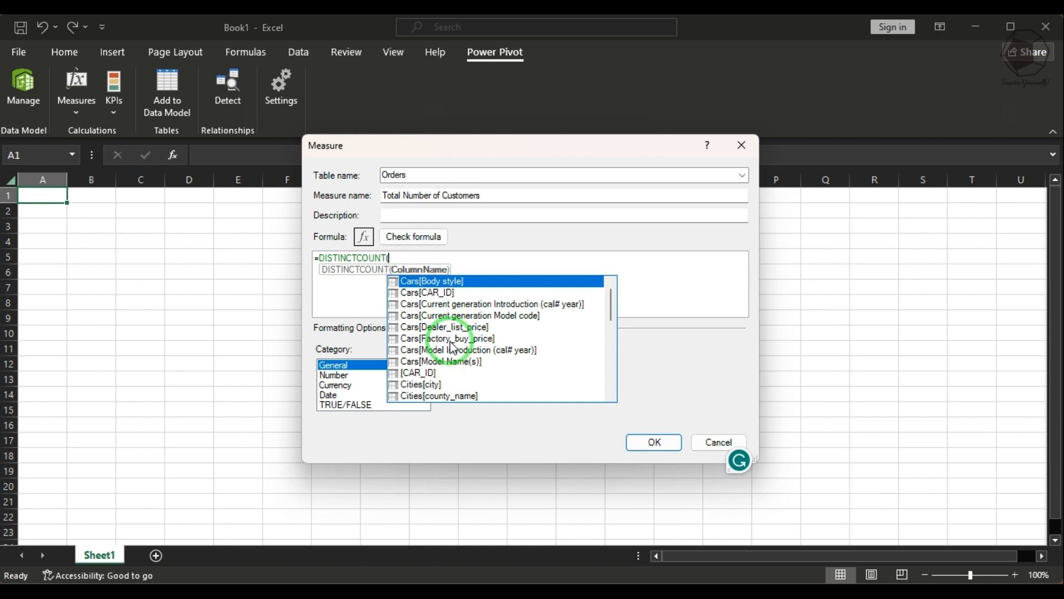
pyautogui.scroll(-2, 465, 340)
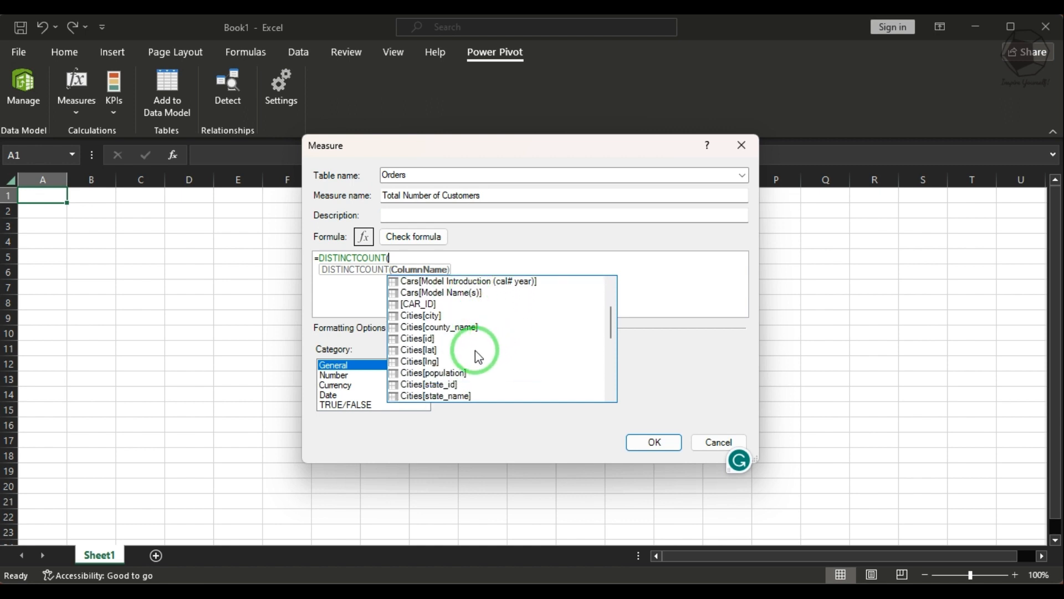
pyautogui.scroll(-1, 460, 347)
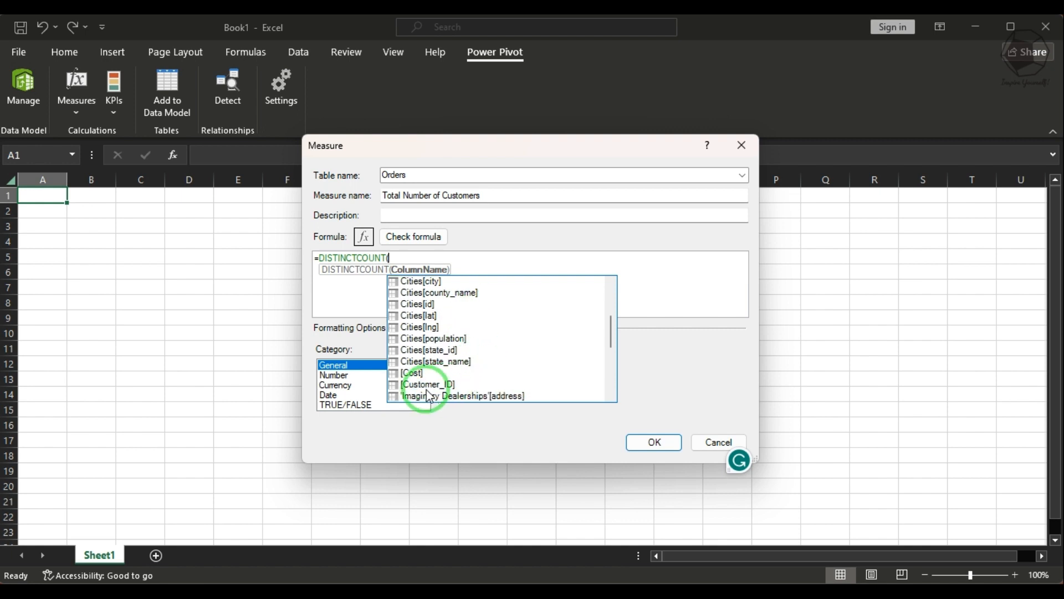
pyautogui.click(432, 384)
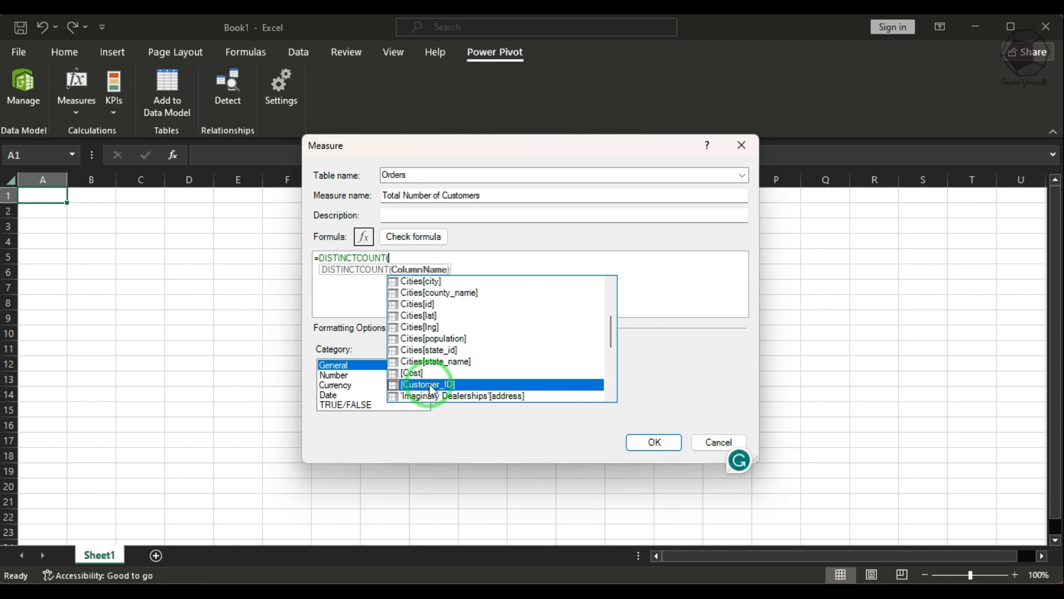
pyautogui.doubleClick(428, 385)
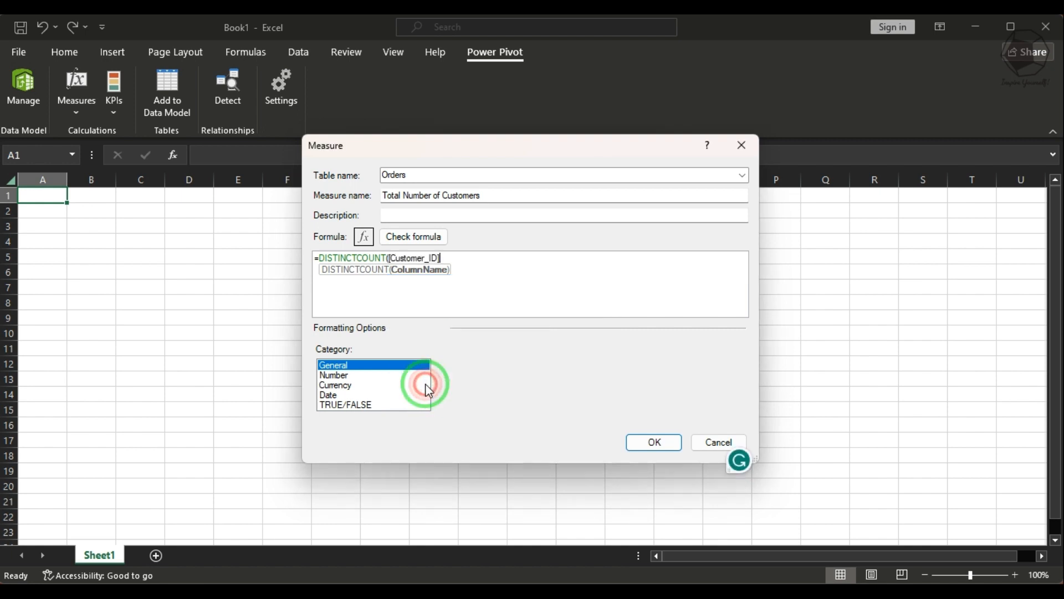
pyautogui.write(')')
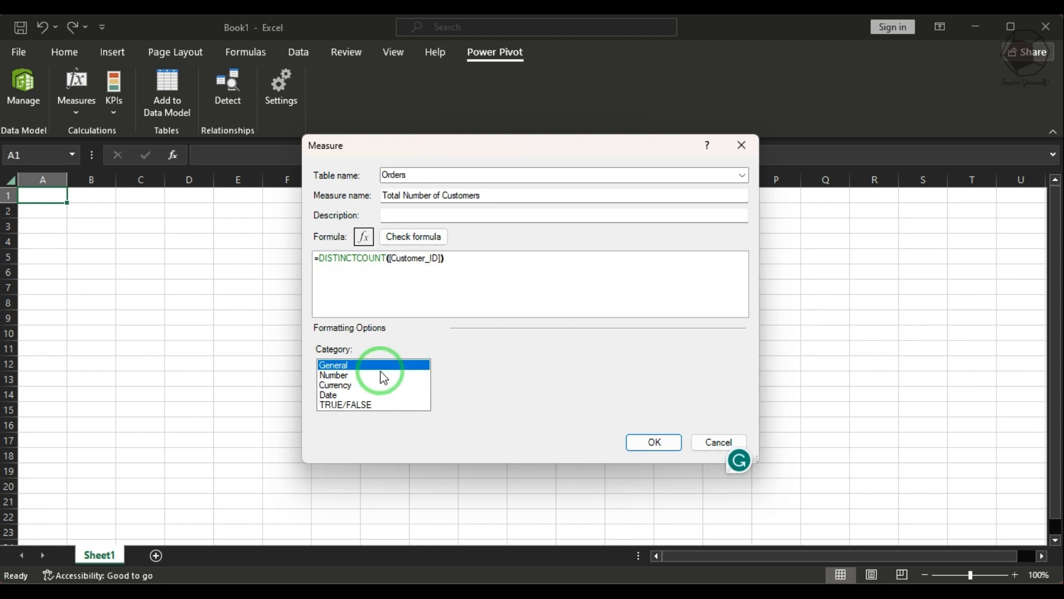
# - Format the Total Number of Customers measure as a Decimal Number with 0 decimal places and save it
pyautogui.click(342, 376)
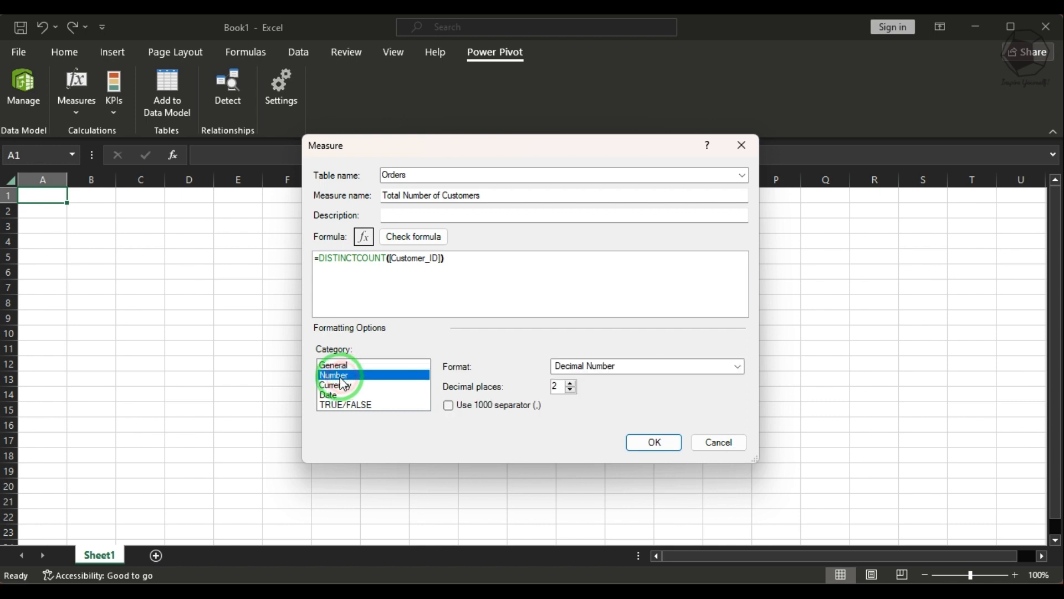
pyautogui.click(571, 391)
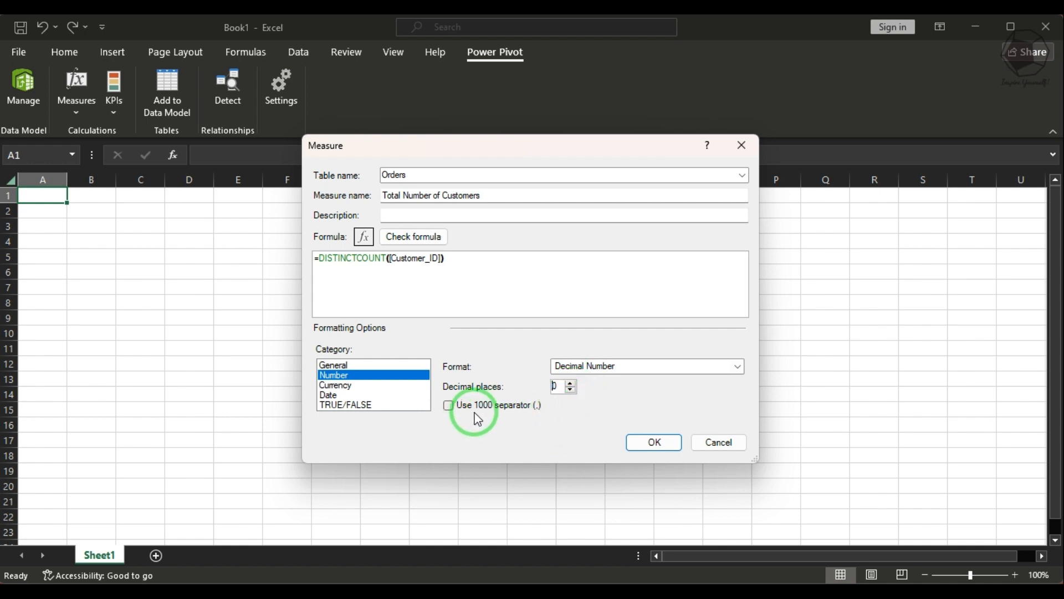
pyautogui.click(650, 444)
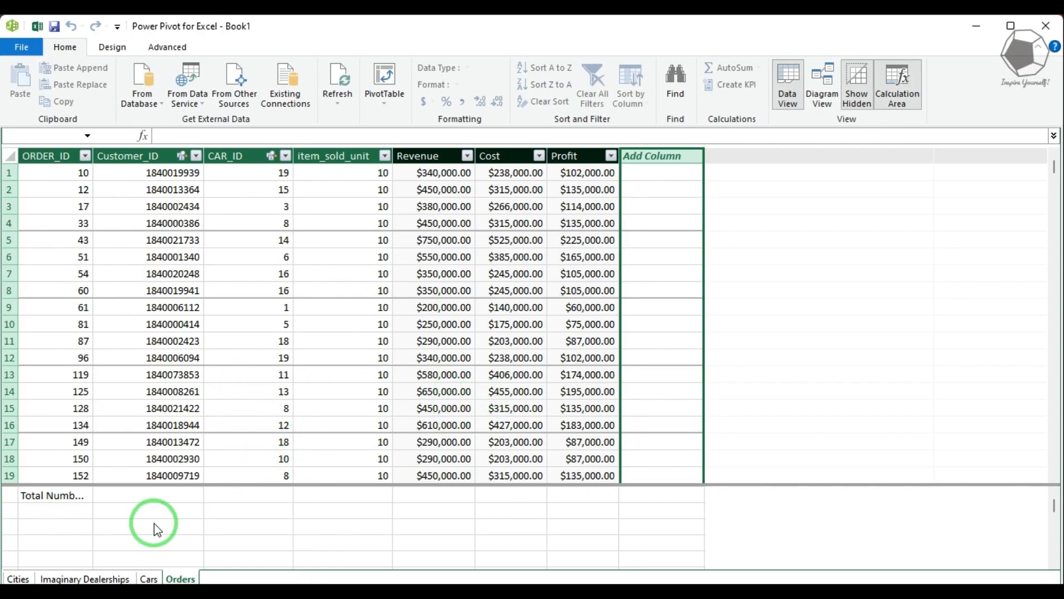
# - In the Power Pivot window's Orders table, widen the ORDER_ID column enough to show the full Total Number of Customers measure
pyautogui.click(174, 579)
pyautogui.moveTo(229, 598); pyautogui.dragTo(232, 578)
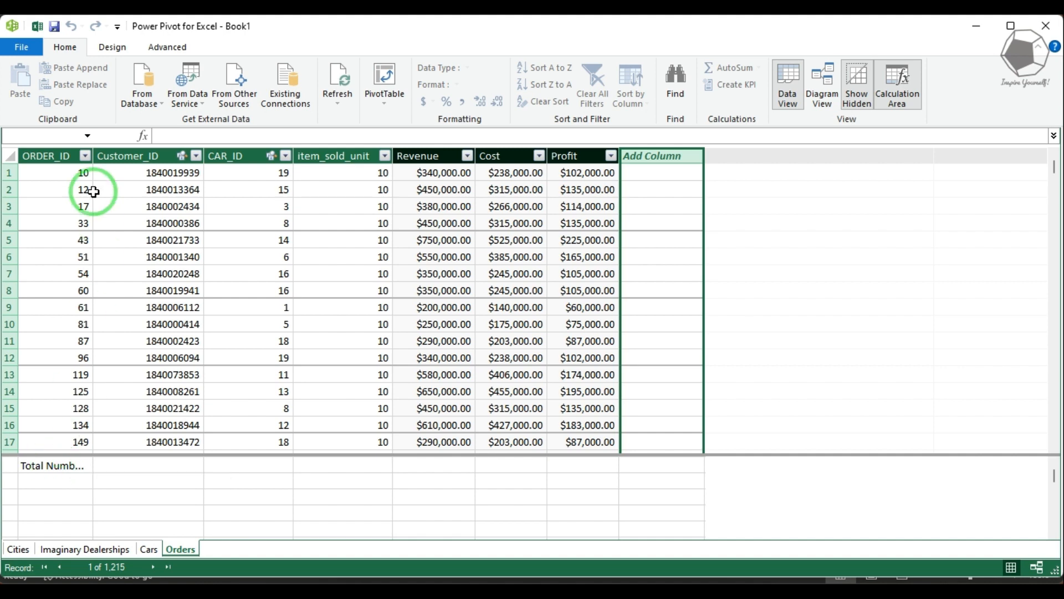
pyautogui.moveTo(94, 157); pyautogui.dragTo(164, 156)
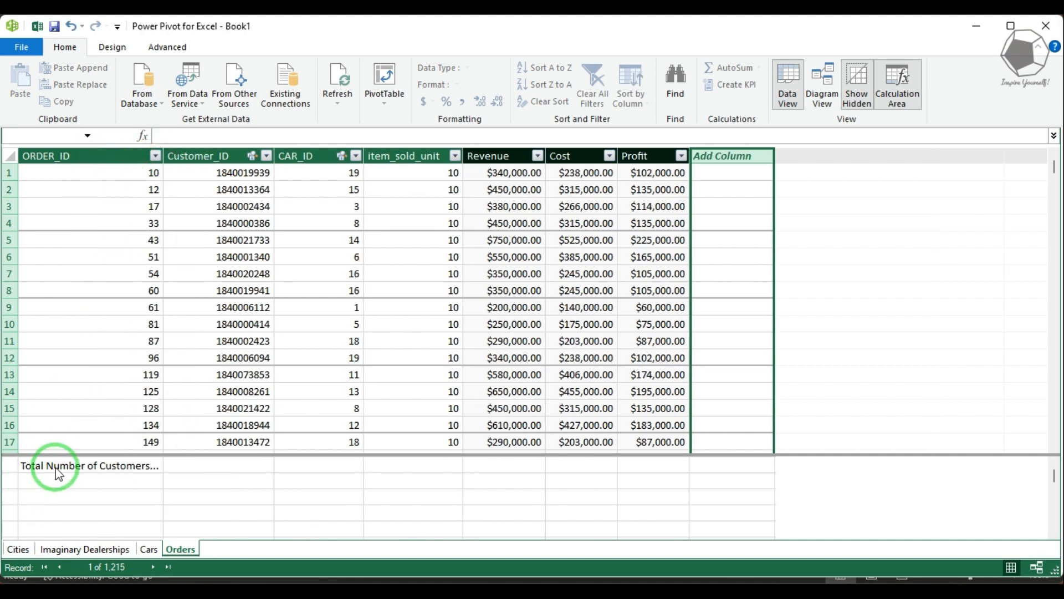
pyautogui.moveTo(168, 157); pyautogui.dragTo(189, 156)
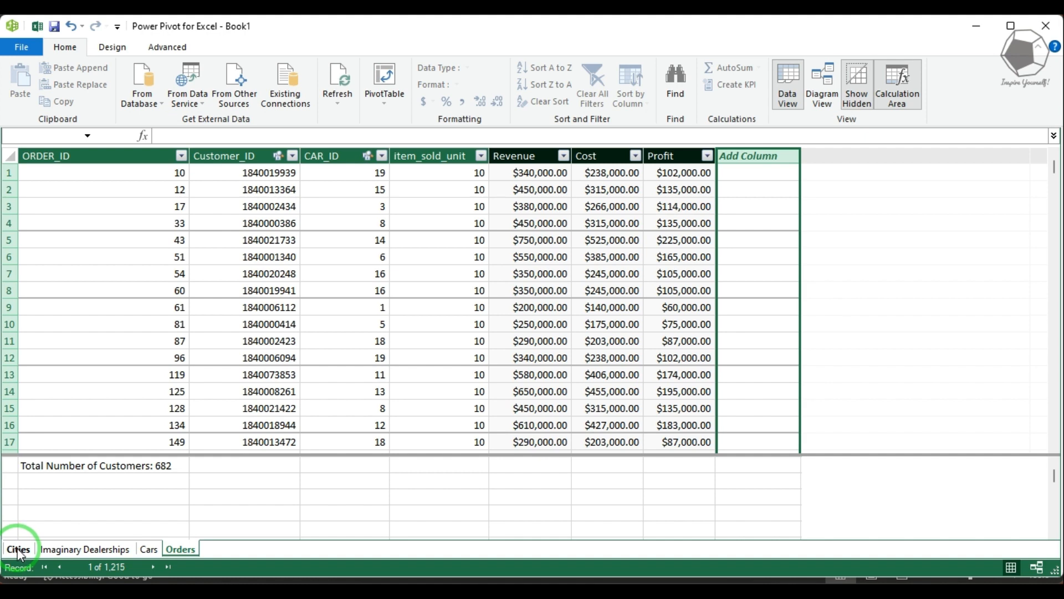
# - Return to the Excel workbook and open the existing Total Number of Customers measure for editing
pyautogui.click(978, 29)
pyautogui.click(84, 99)
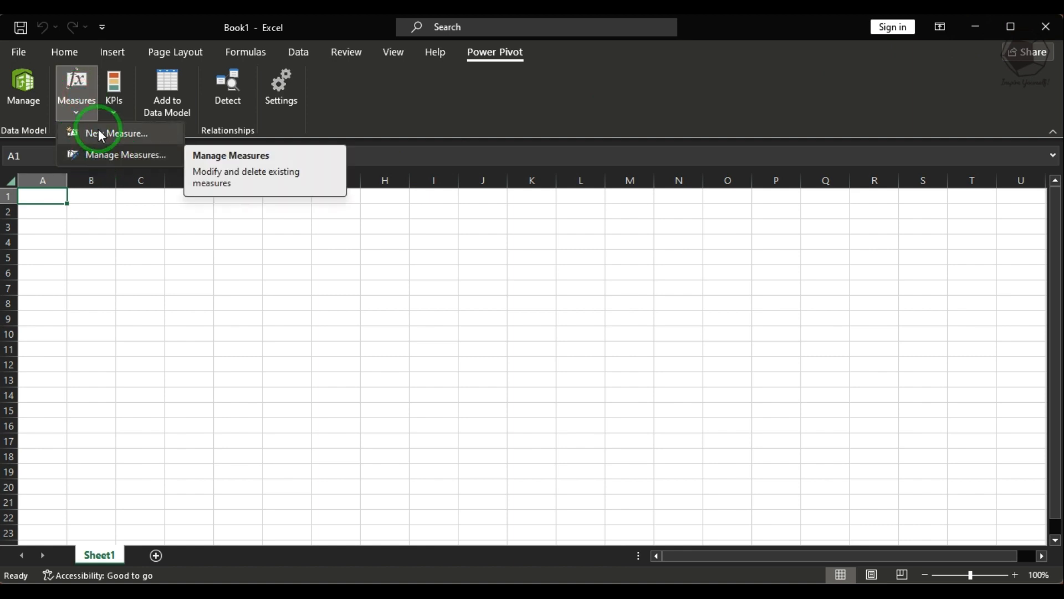
pyautogui.click(117, 156)
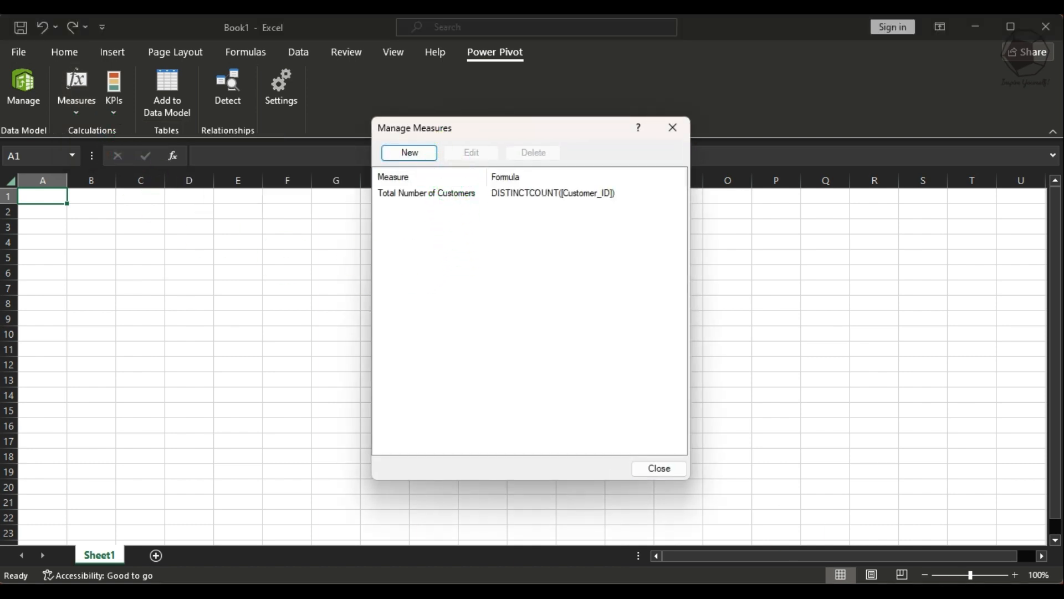
pyautogui.click(438, 194)
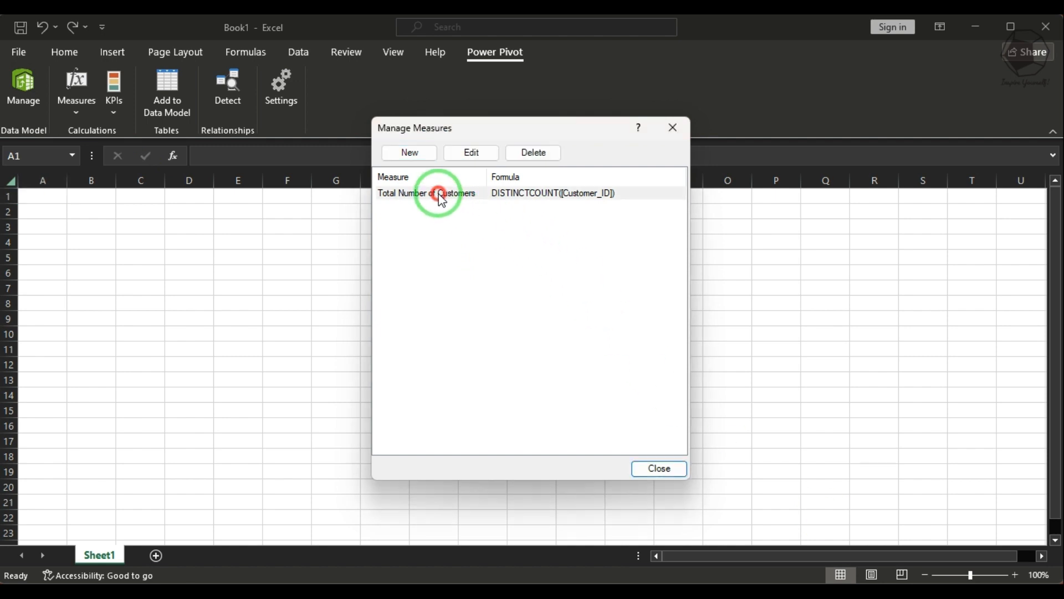
pyautogui.click(471, 152)
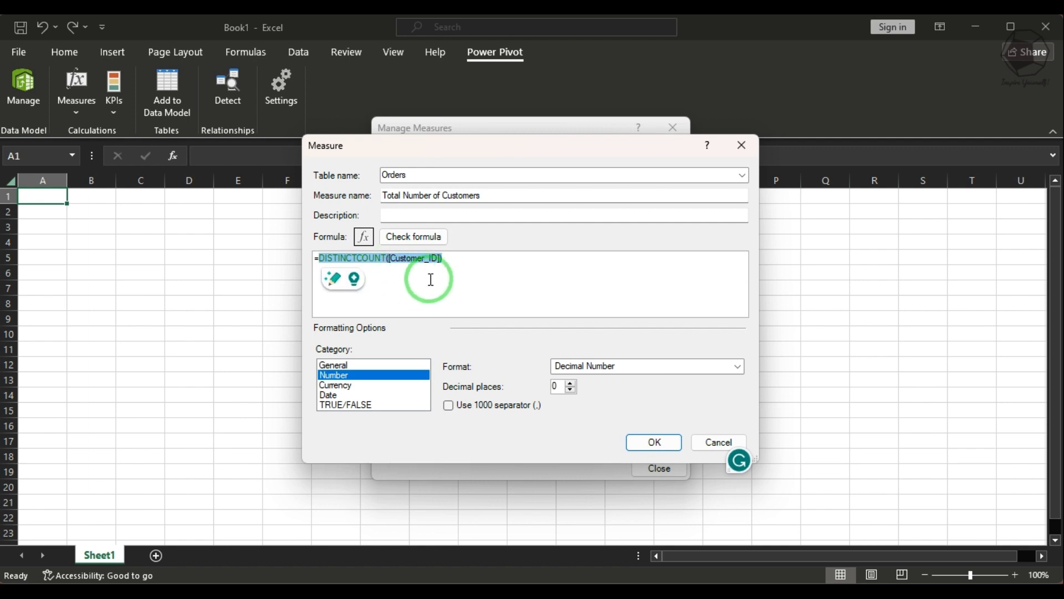
# - Remove the [Customer_ID] argument from the measure's DISTINCTCOUNT formula
pyautogui.click(419, 278)
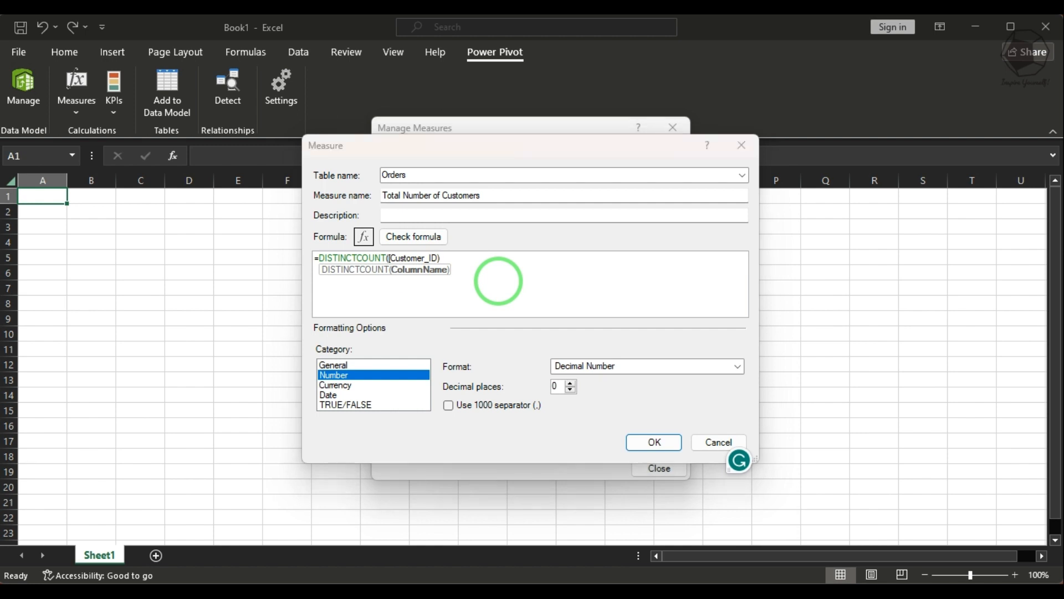
pyautogui.press('BackSpace')
pyautogui.press('BackSpace')
pyautogui.press('BackSpace')
pyautogui.press('BackSpace')
pyautogui.press('BackSpace')
pyautogui.press('BackSpace')
pyautogui.press('BackSpace')
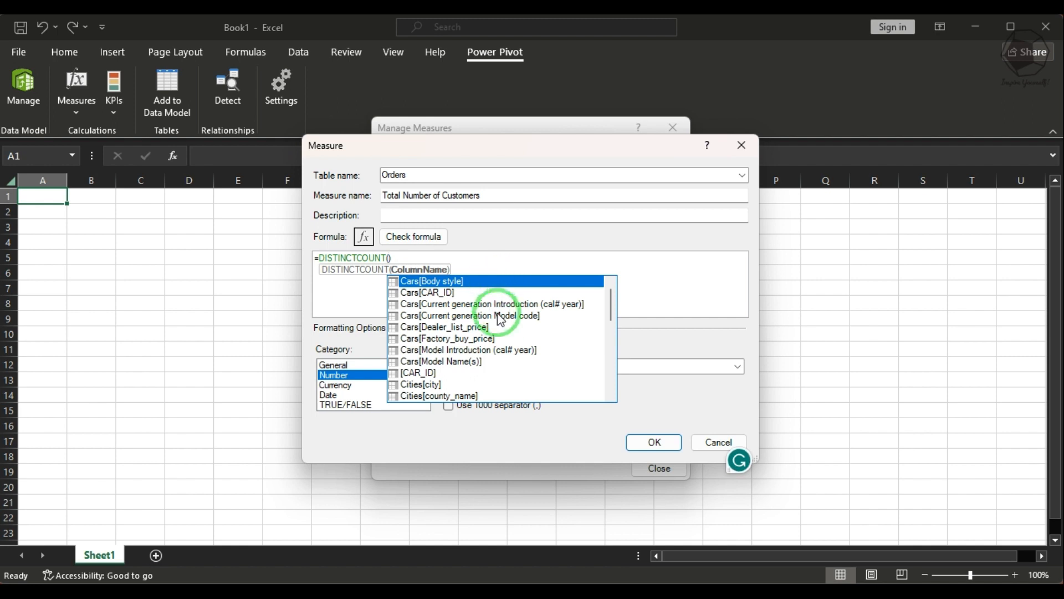
# - Complete the formula as =DISTINCTCOUNT(Cities[id]), save the measure and close the list of measures
pyautogui.scroll(-5, 511, 336)
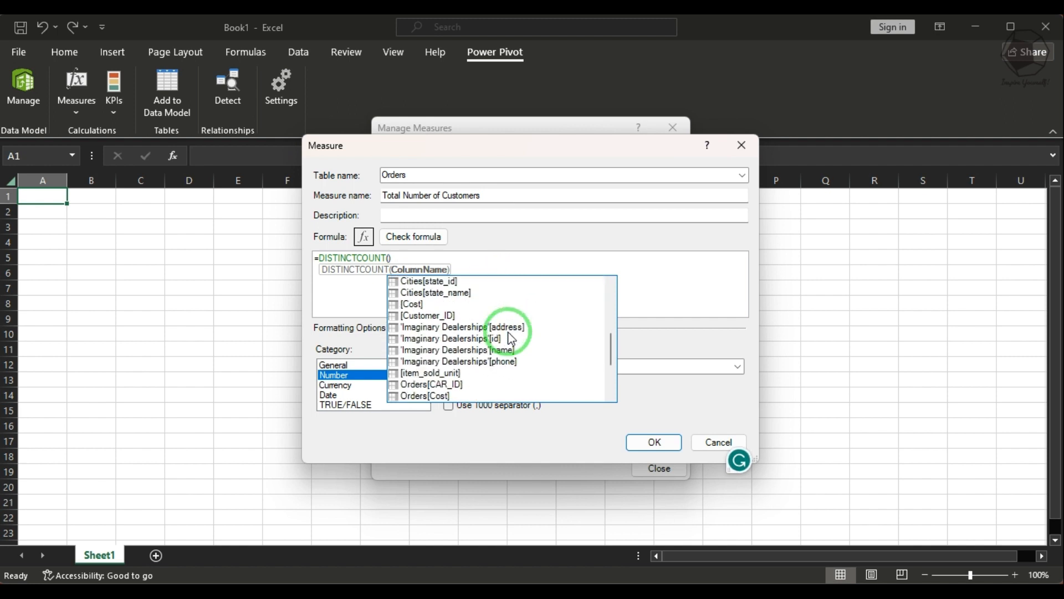
pyautogui.scroll(1, 510, 338)
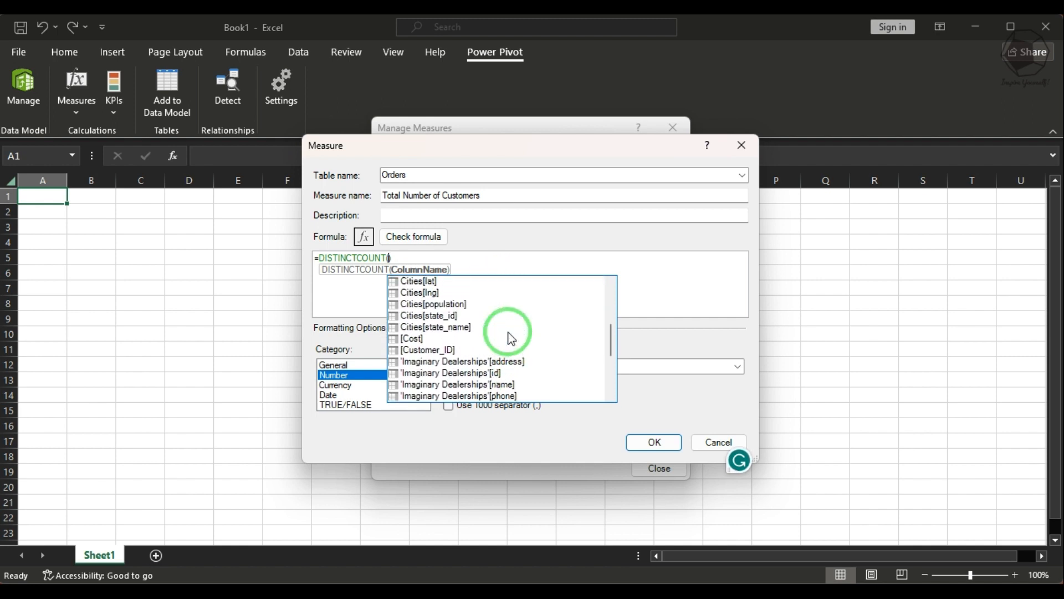
pyautogui.scroll(1, 507, 335)
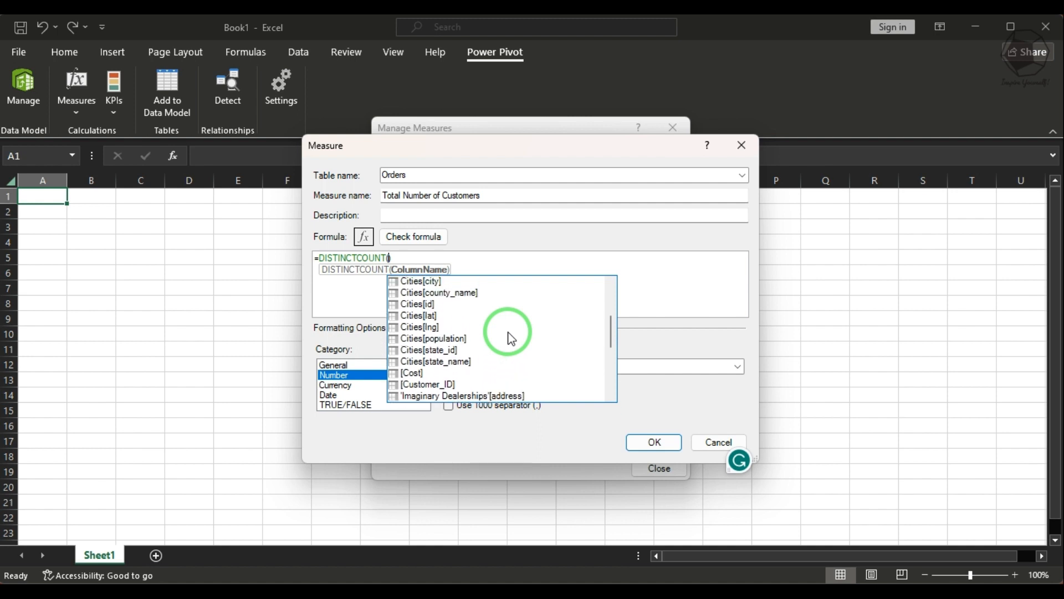
pyautogui.click(422, 306)
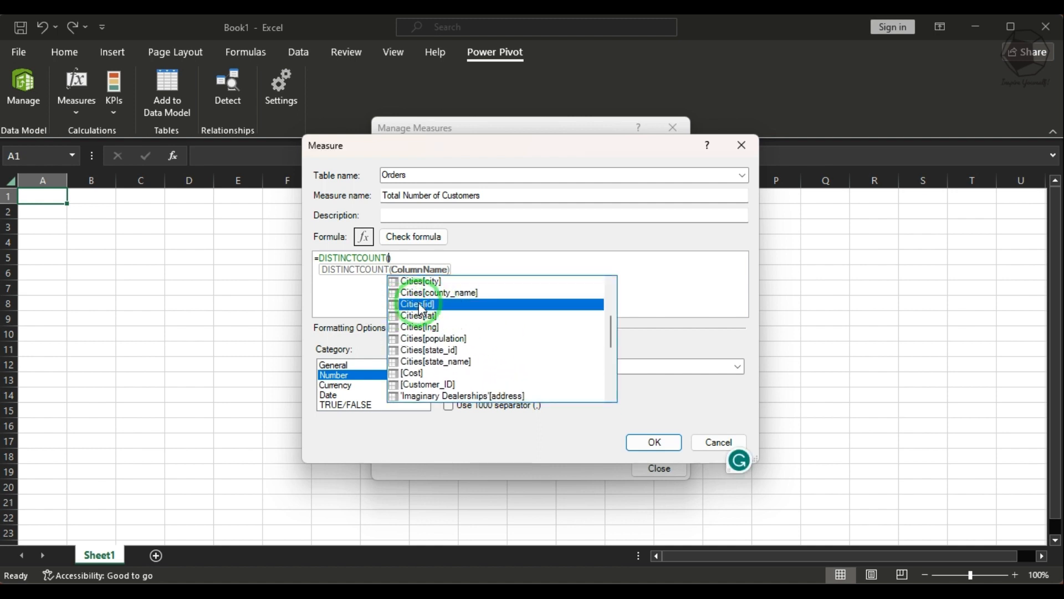
pyautogui.scroll(-1, 457, 360)
pyautogui.scroll(-3, 455, 355)
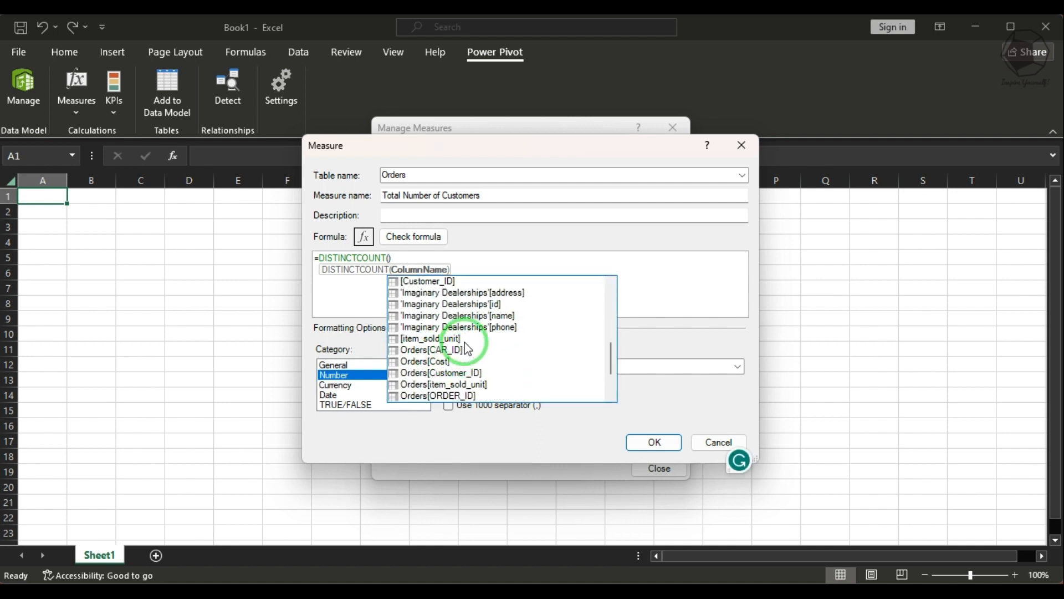
pyautogui.scroll(5, 466, 341)
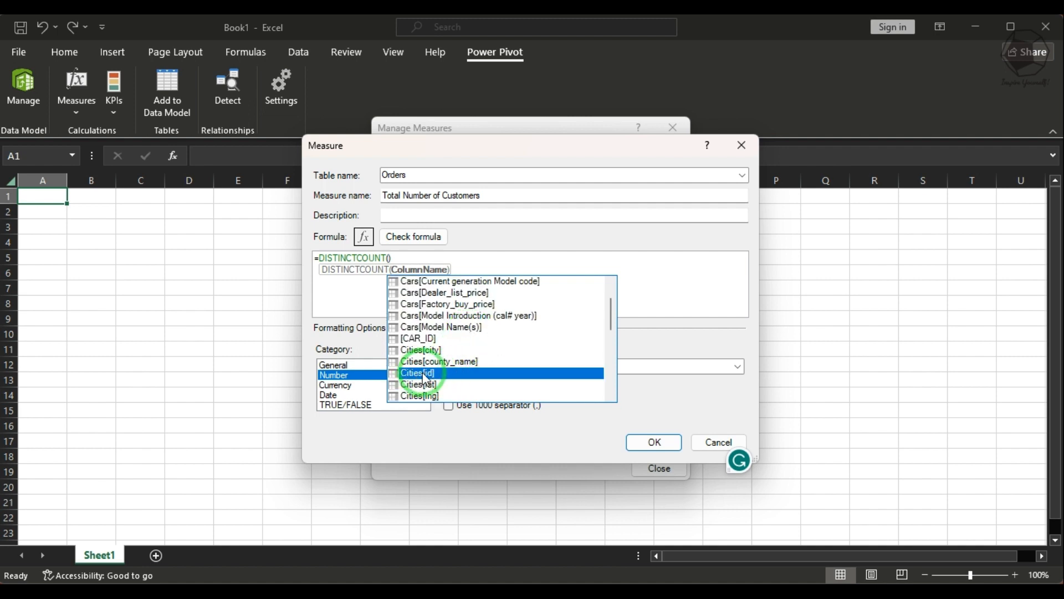
pyautogui.doubleClick(428, 379)
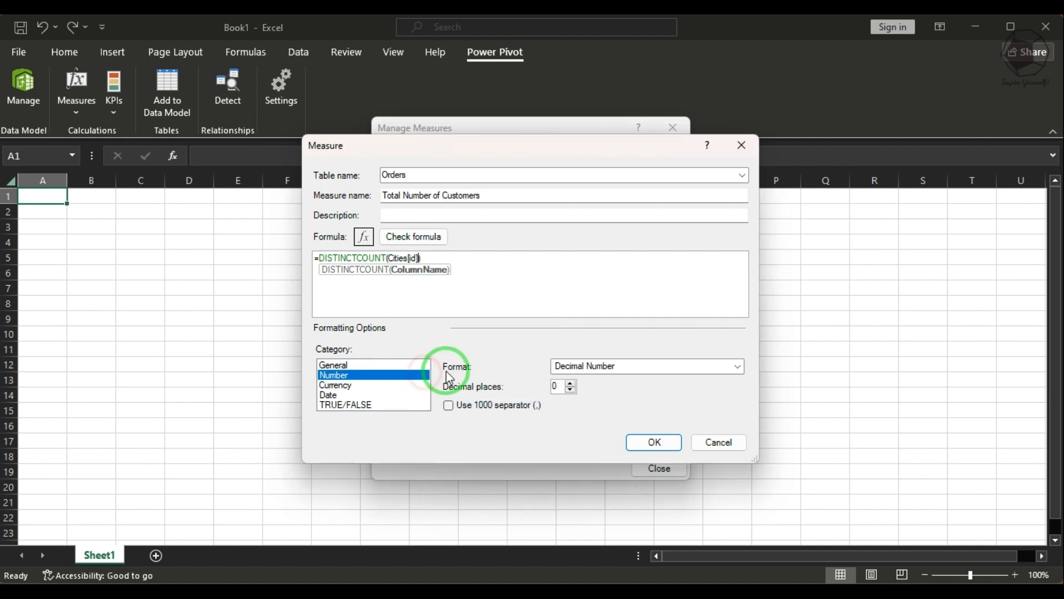
pyautogui.click(654, 441)
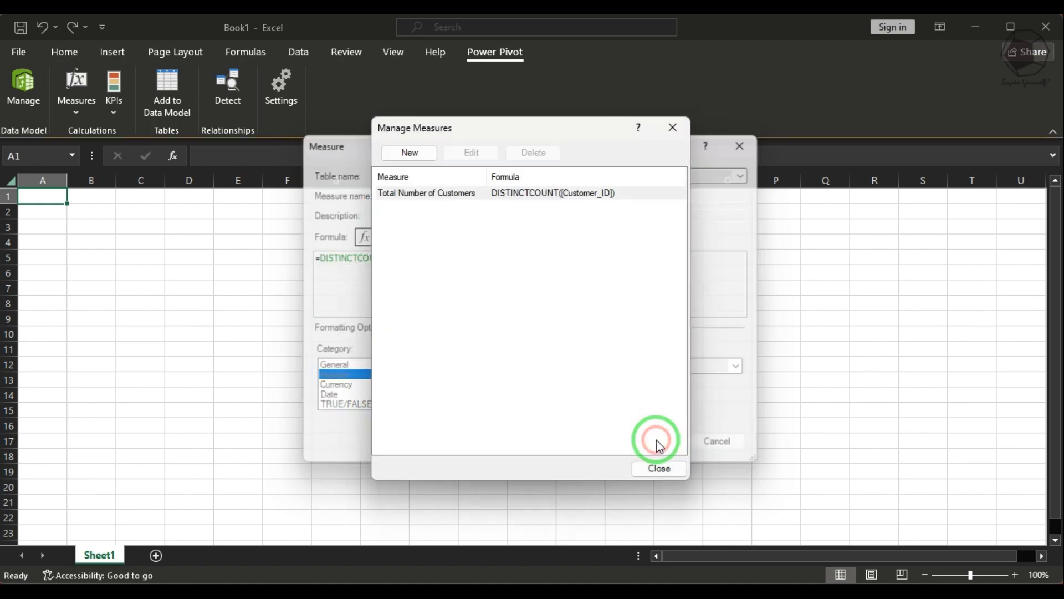
pyautogui.click(662, 469)
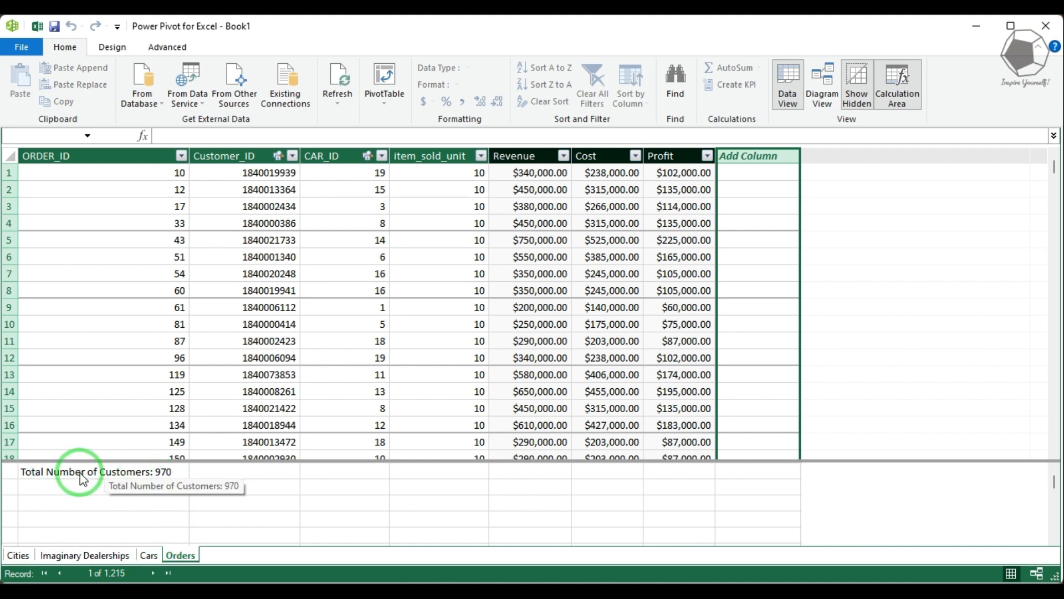
# - In the Power Pivot Orders calculation area, add the measure =SUM(Orders[Profit]) in the cell below Total Number of Customers
pyautogui.click(136, 486)
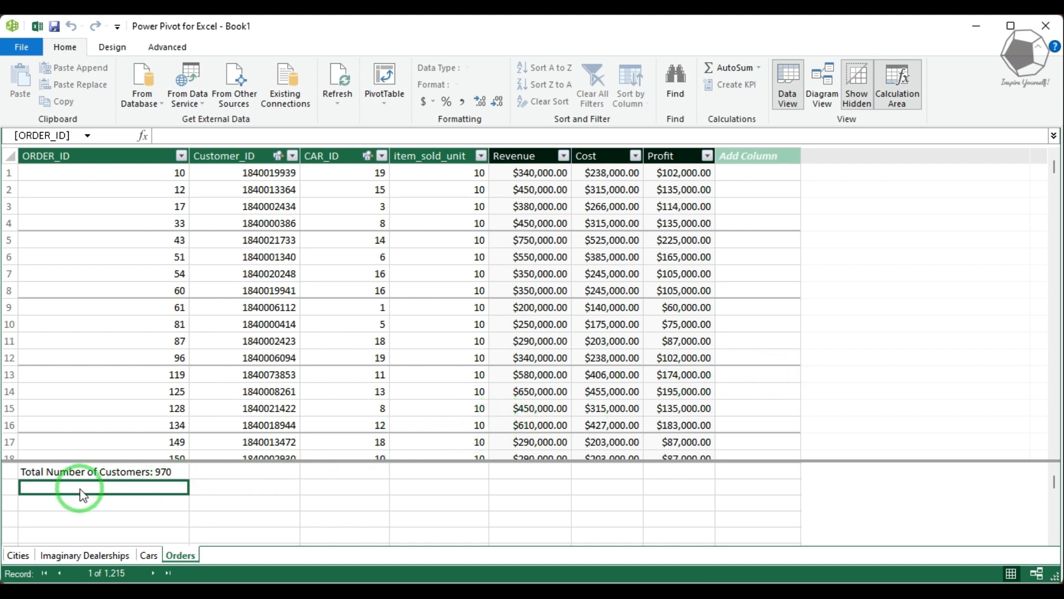
pyautogui.click(163, 136)
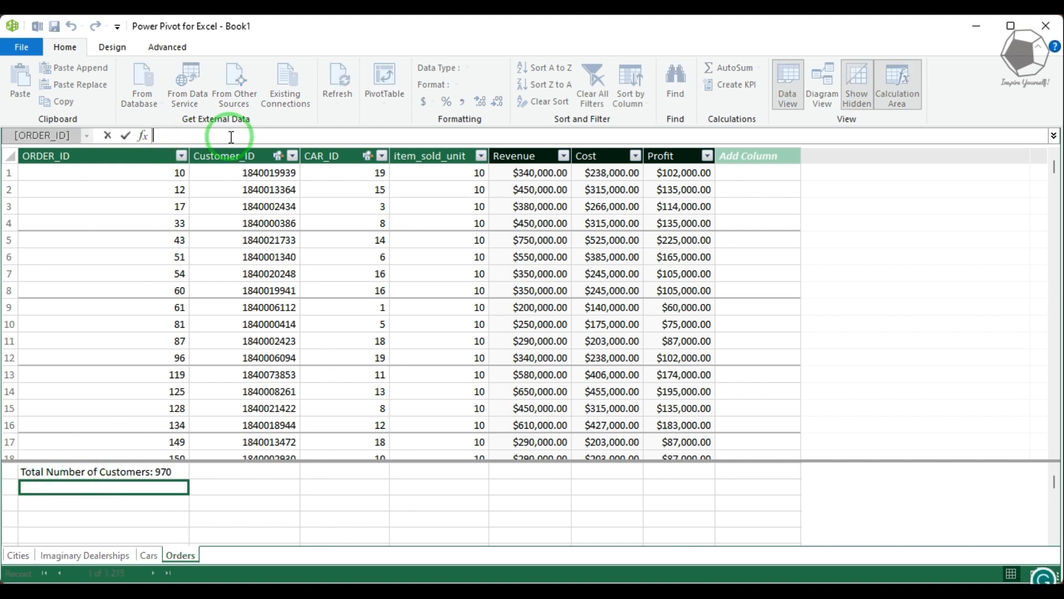
pyautogui.write('=')
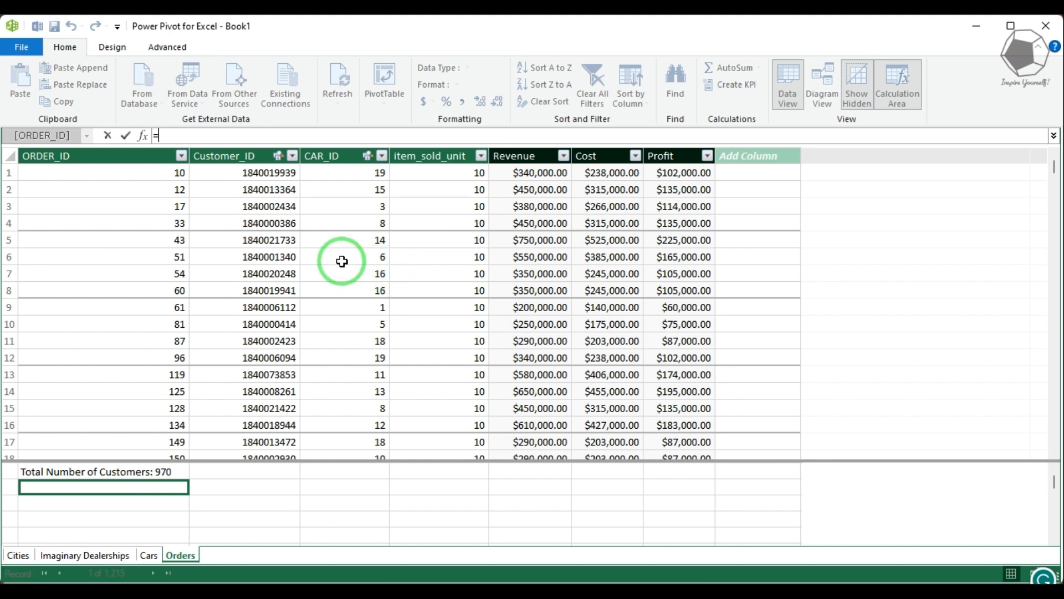
pyautogui.click(197, 137)
pyautogui.write('sum')
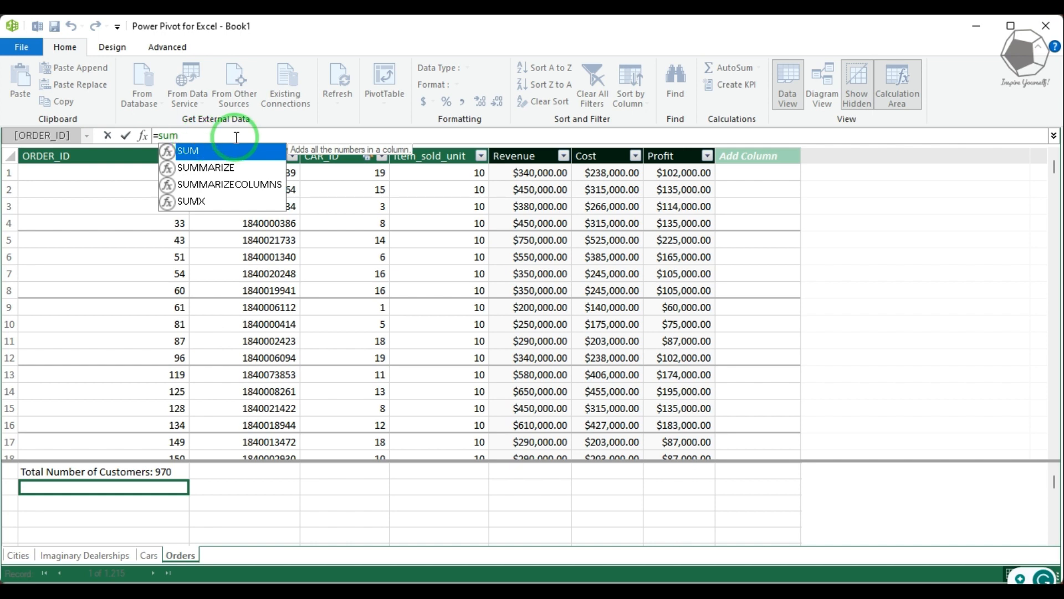
pyautogui.doubleClick(206, 151)
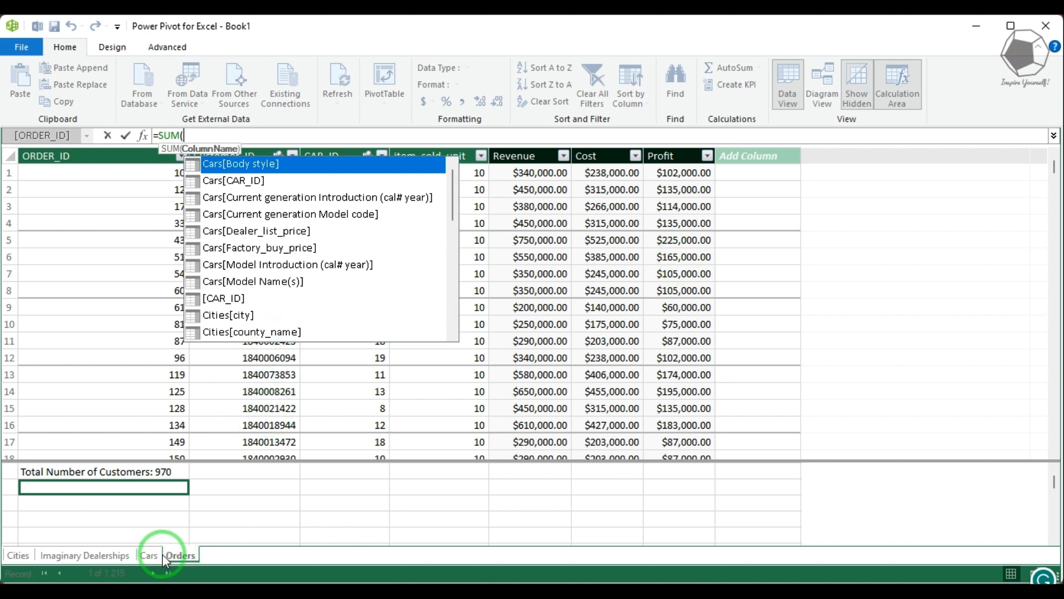
pyautogui.scroll(-2, 232, 213)
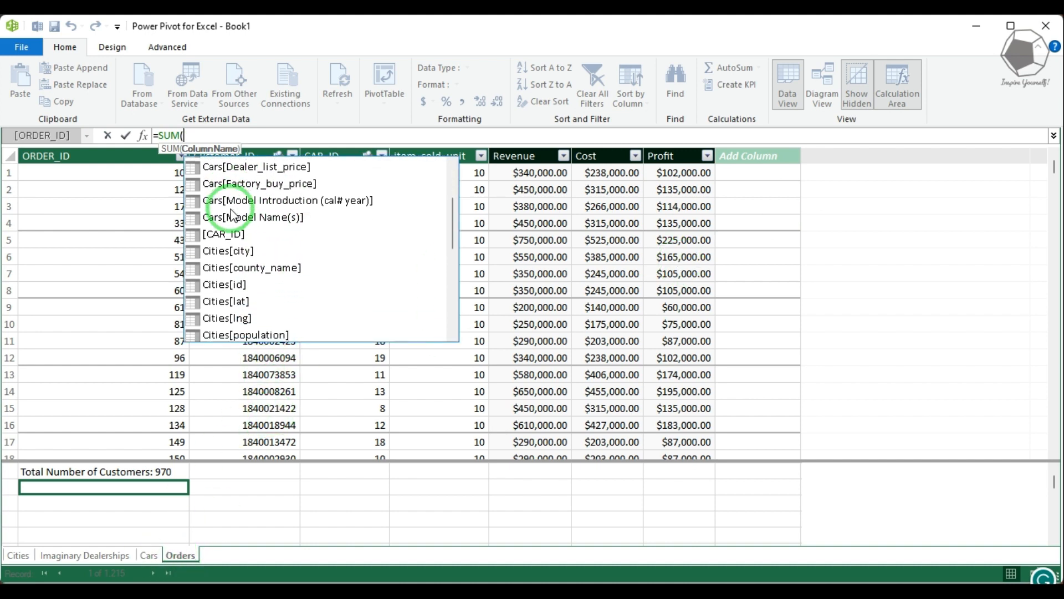
pyautogui.scroll(-5, 232, 213)
pyautogui.scroll(-4, 248, 222)
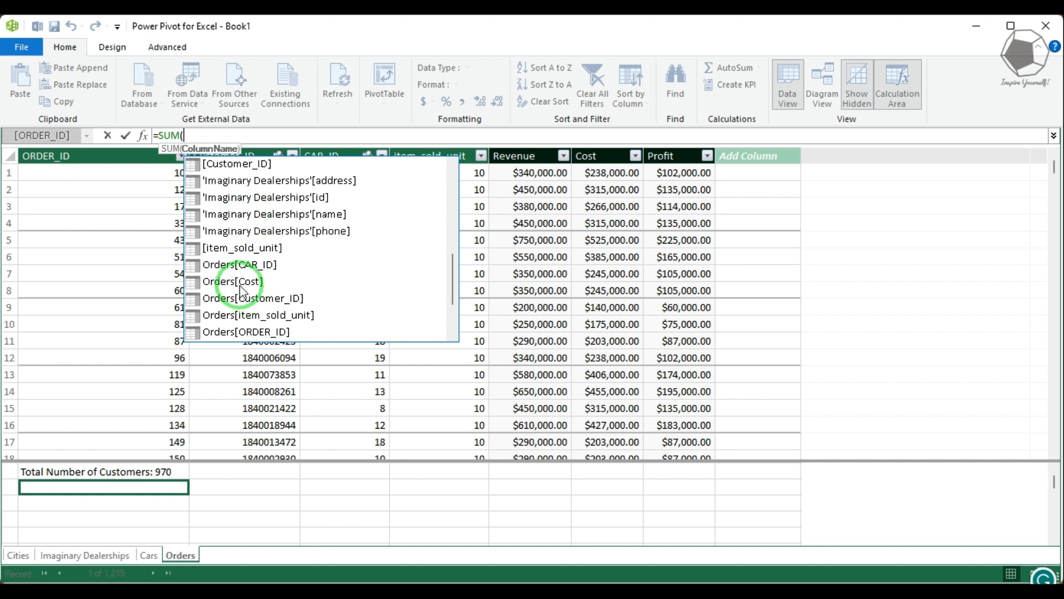
pyautogui.click(239, 300)
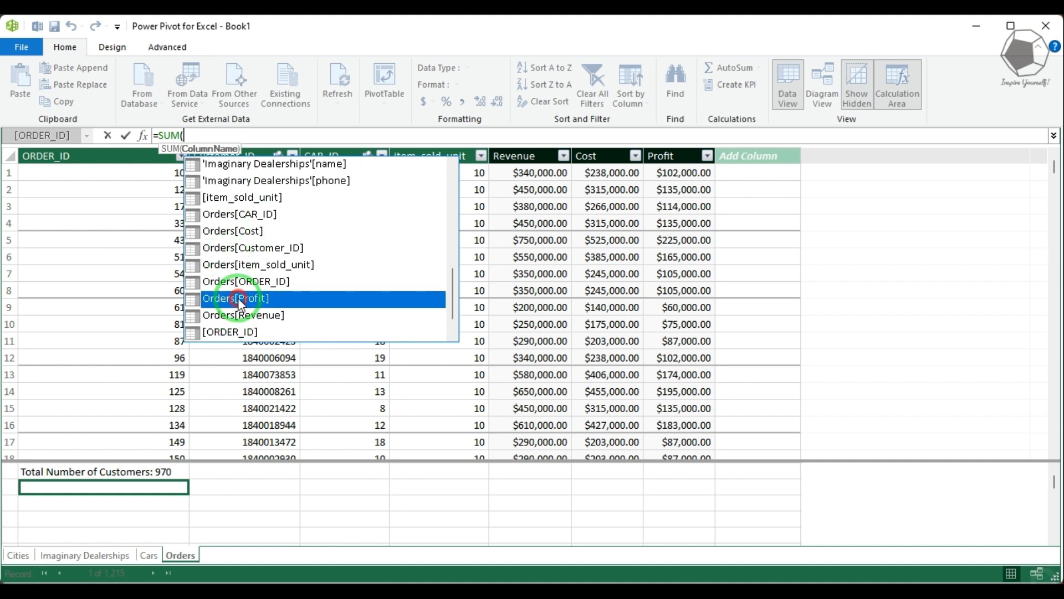
pyautogui.doubleClick(229, 300)
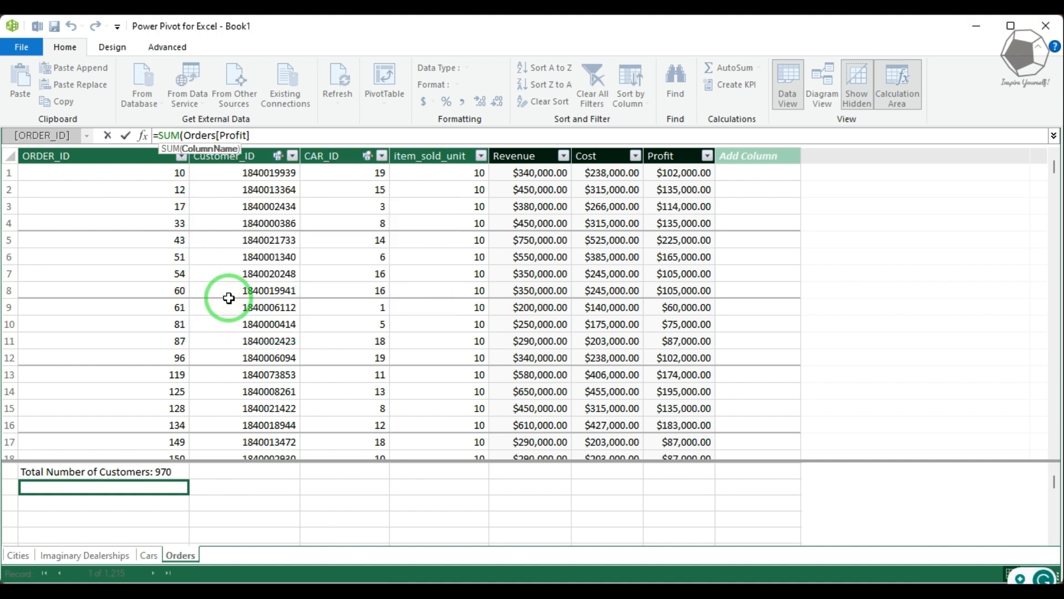
pyautogui.write(')')
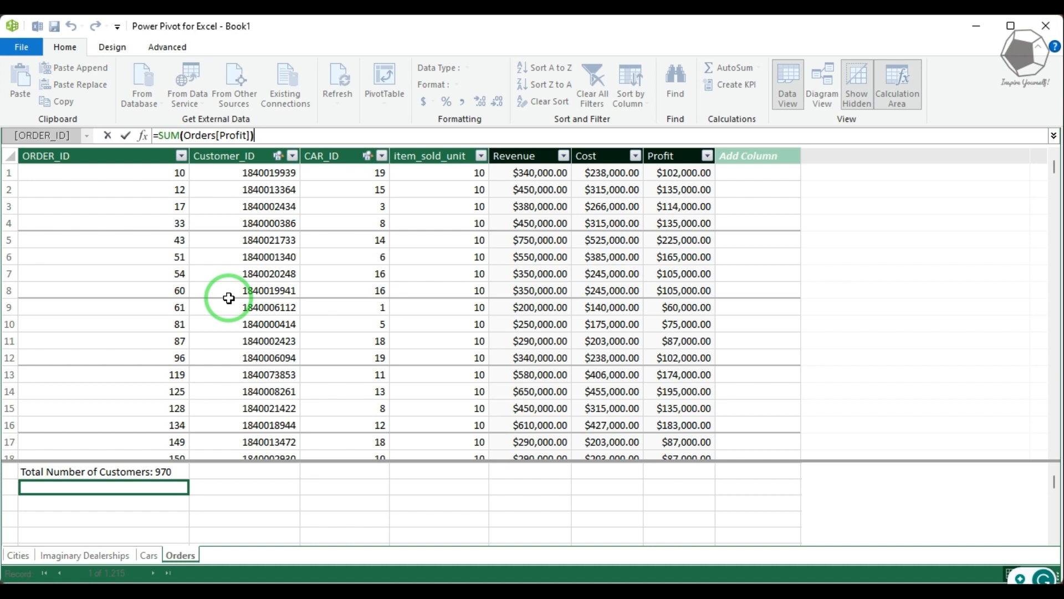
pyautogui.press('Return')
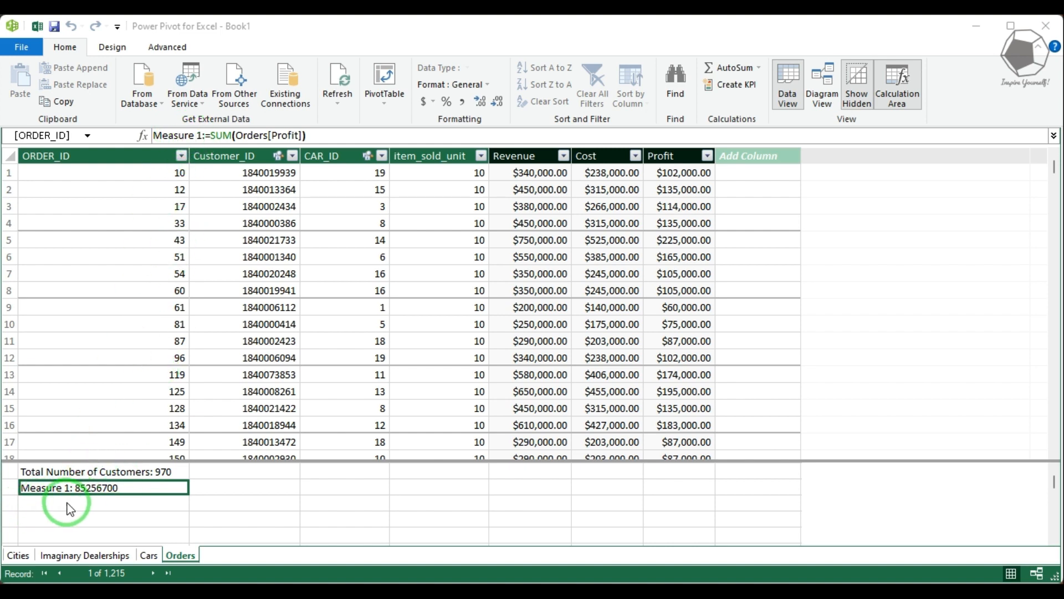
# - Rename the SUM(Orders[Profit]) measure to Total Profit and format it as $ English (United States) currency
pyautogui.click(199, 133)
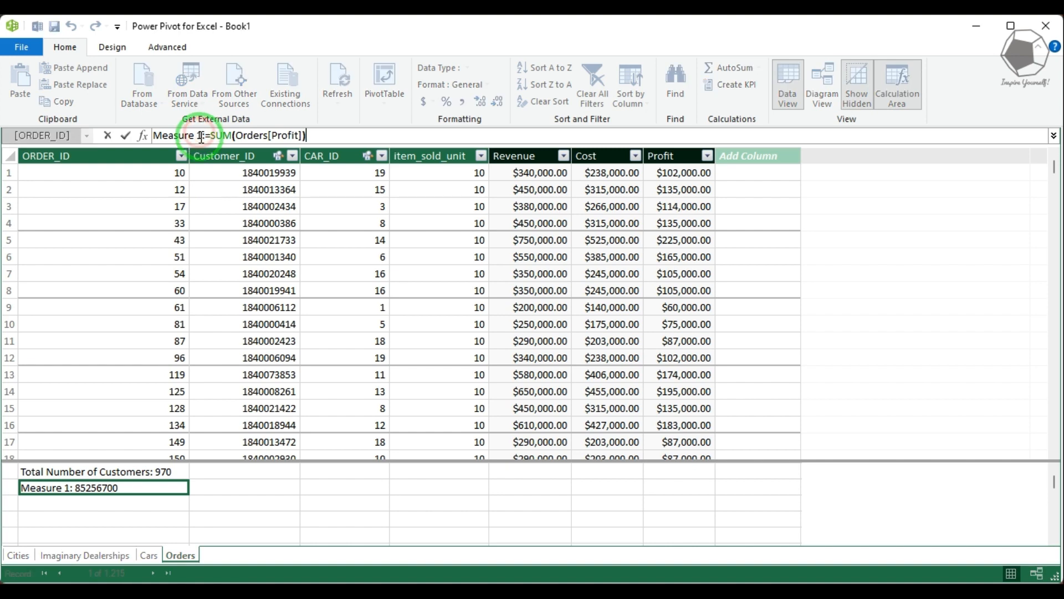
pyautogui.moveTo(200, 133); pyautogui.dragTo(147, 134)
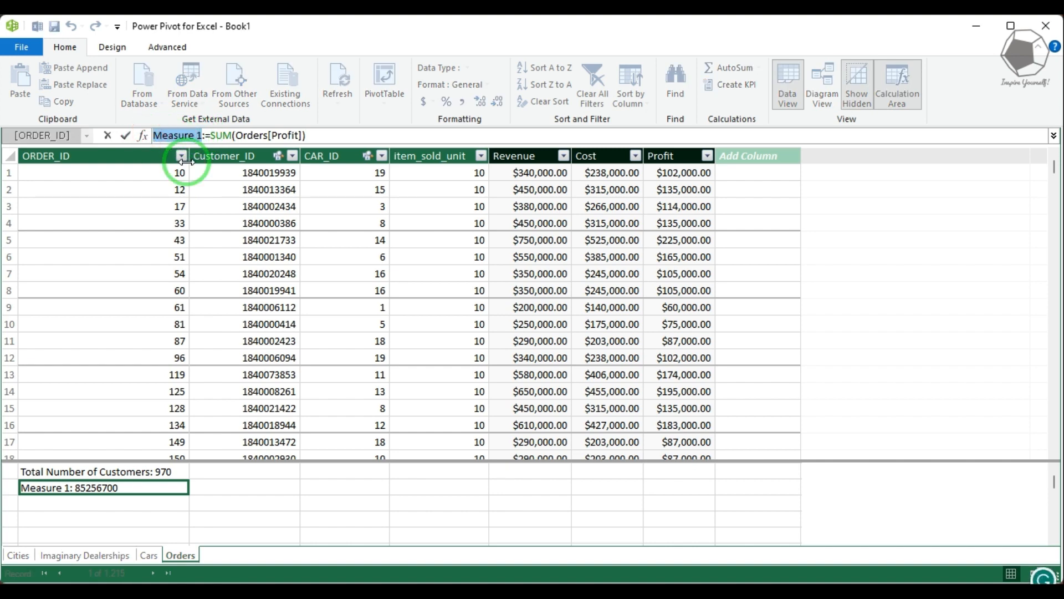
pyautogui.write('Total')
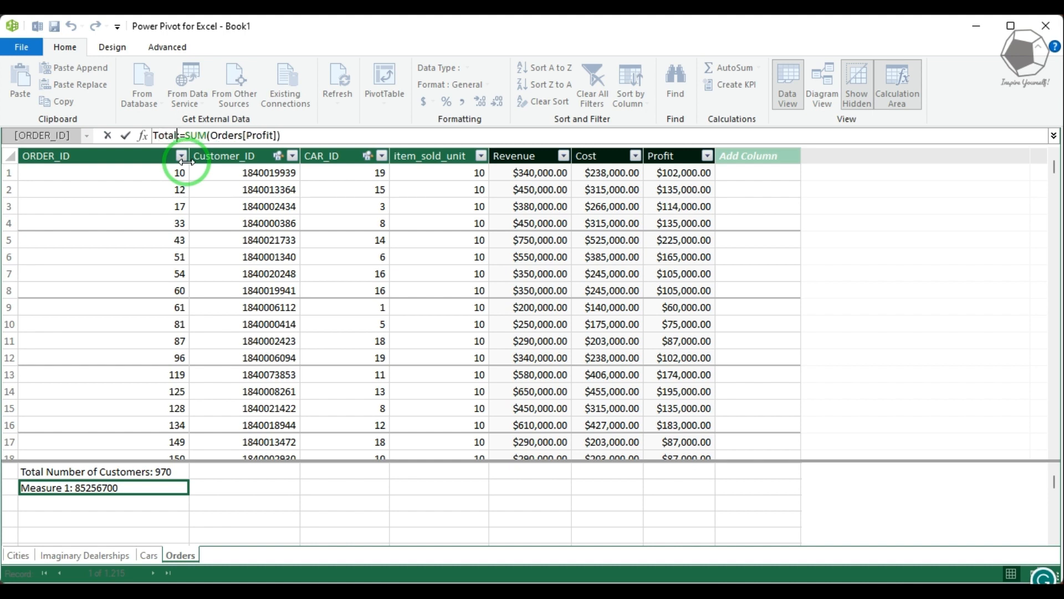
pyautogui.write(' Profit')
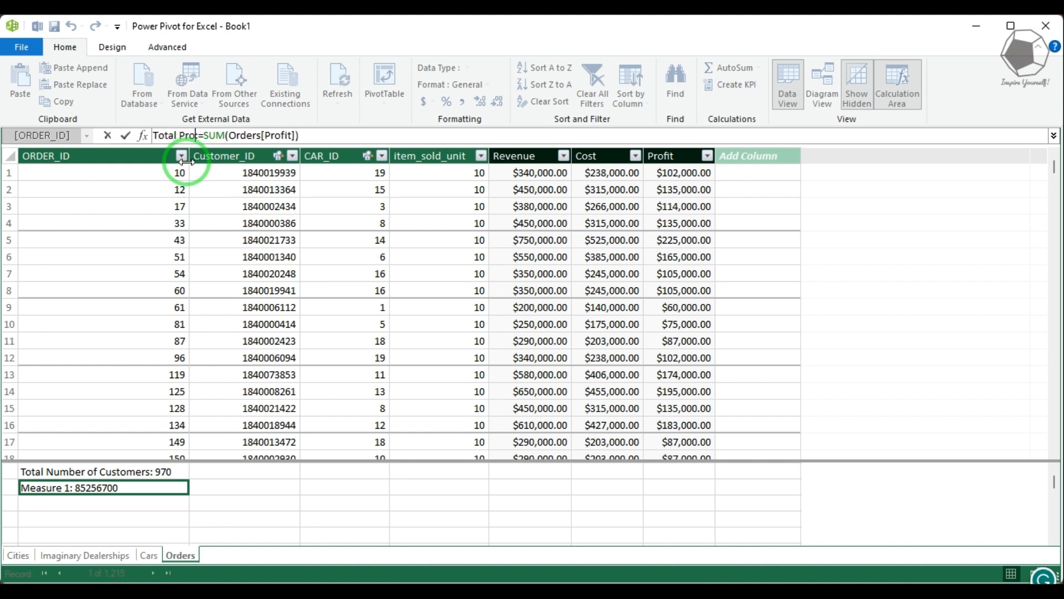
pyautogui.press('Return')
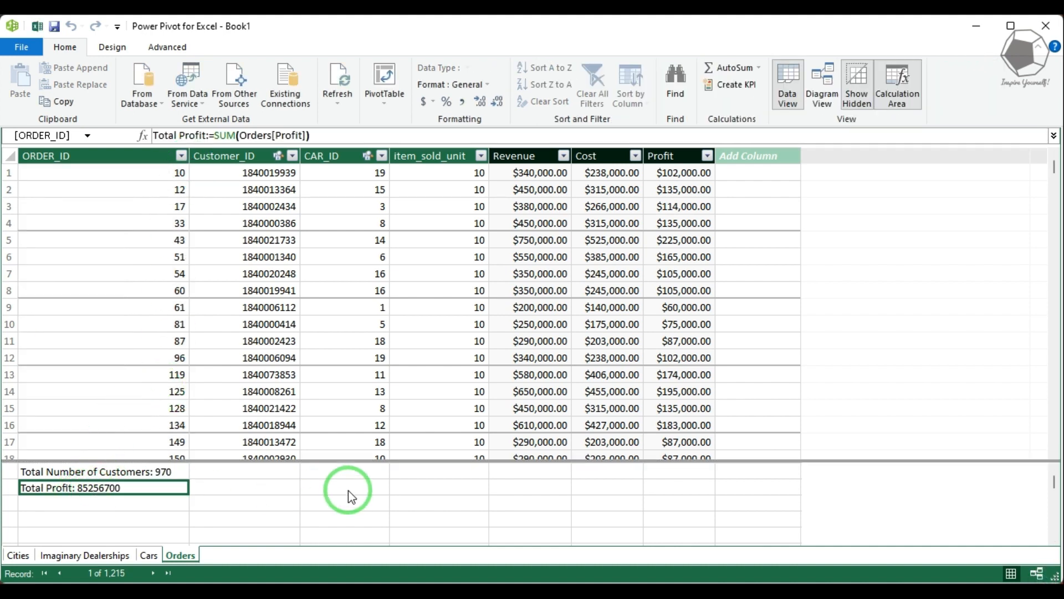
pyautogui.click(427, 103)
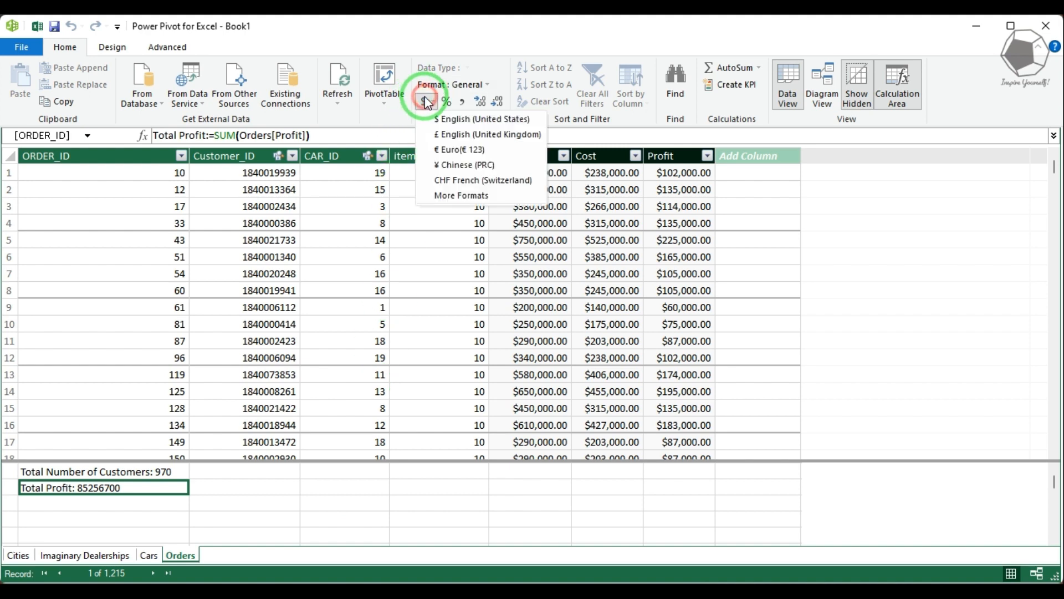
pyautogui.click(467, 120)
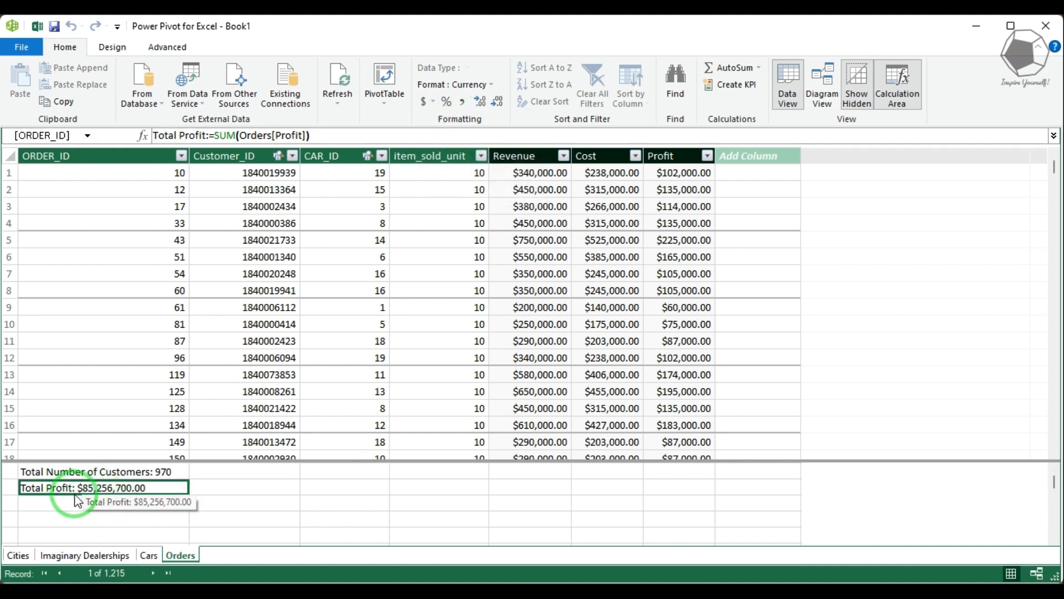
# - In the calculation area cell below Total Profit, add the measure =[Total Profit]/[Total Number of Customers]
pyautogui.click(39, 503)
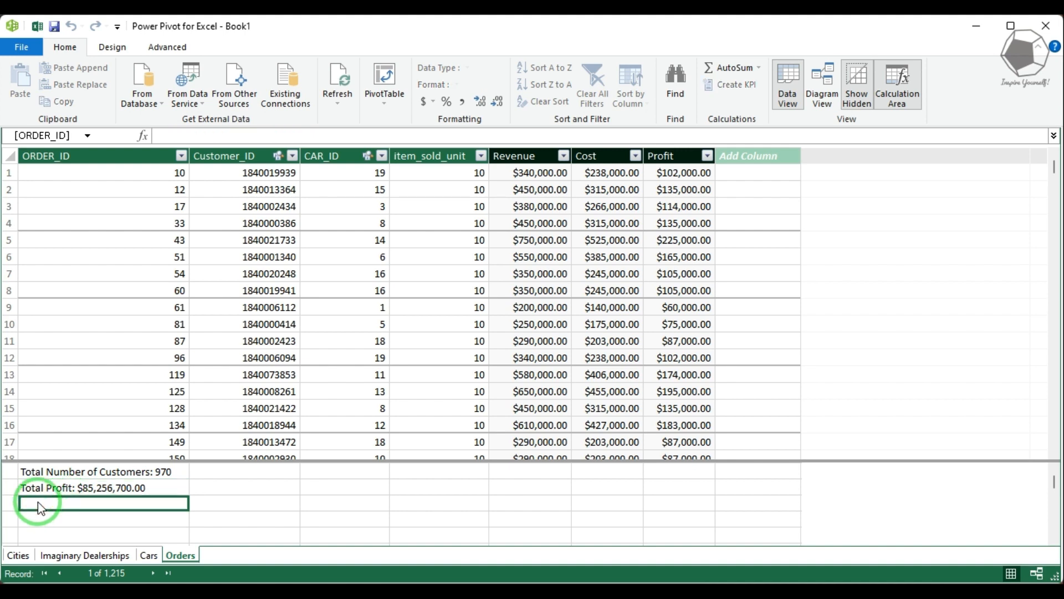
pyautogui.click(184, 136)
pyautogui.write('=')
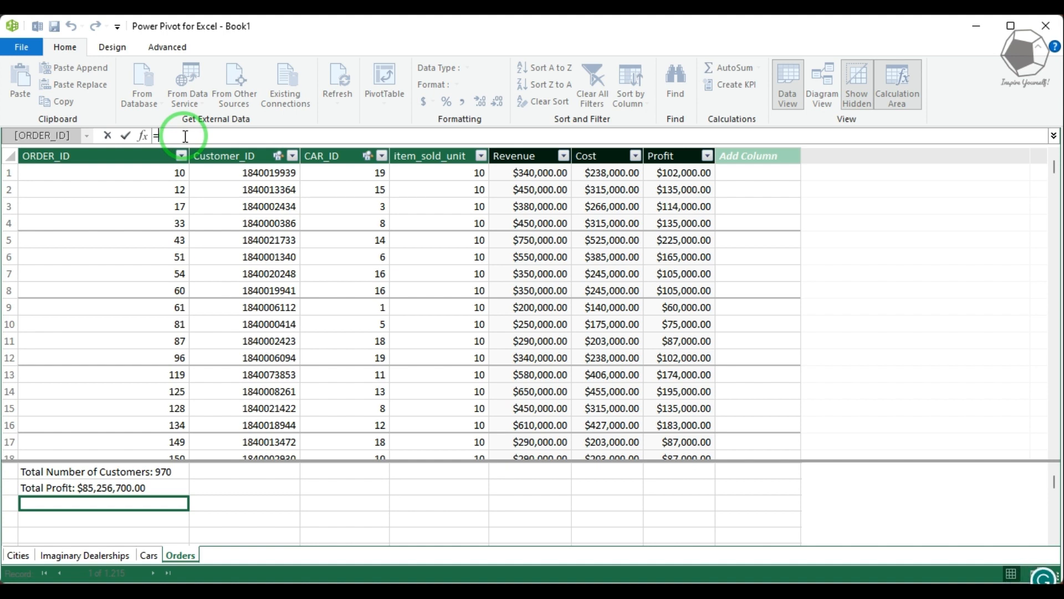
pyautogui.write('s')
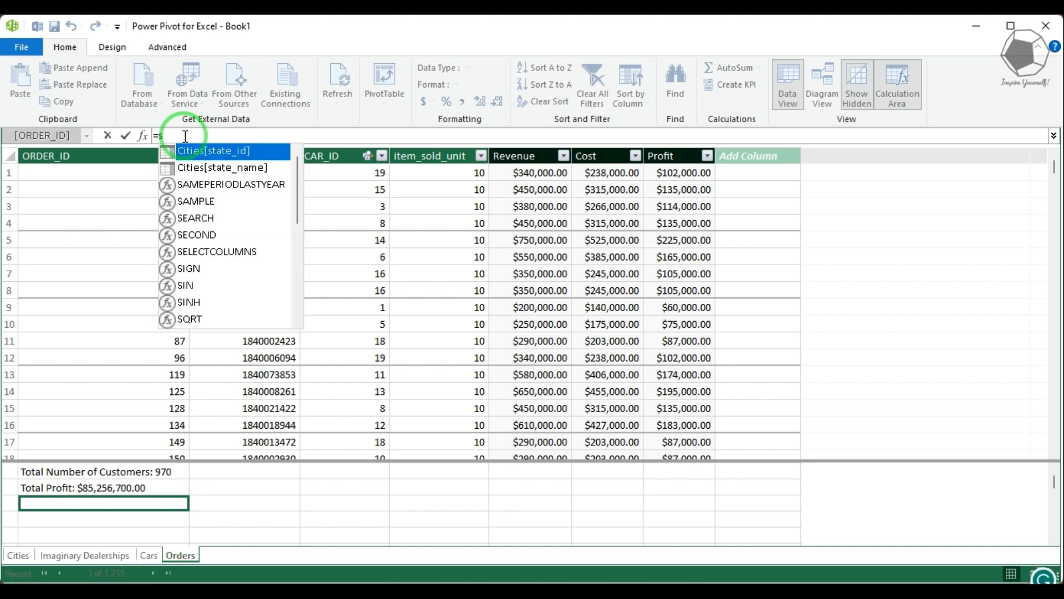
pyautogui.press('BackSpace')
pyautogui.write('total')
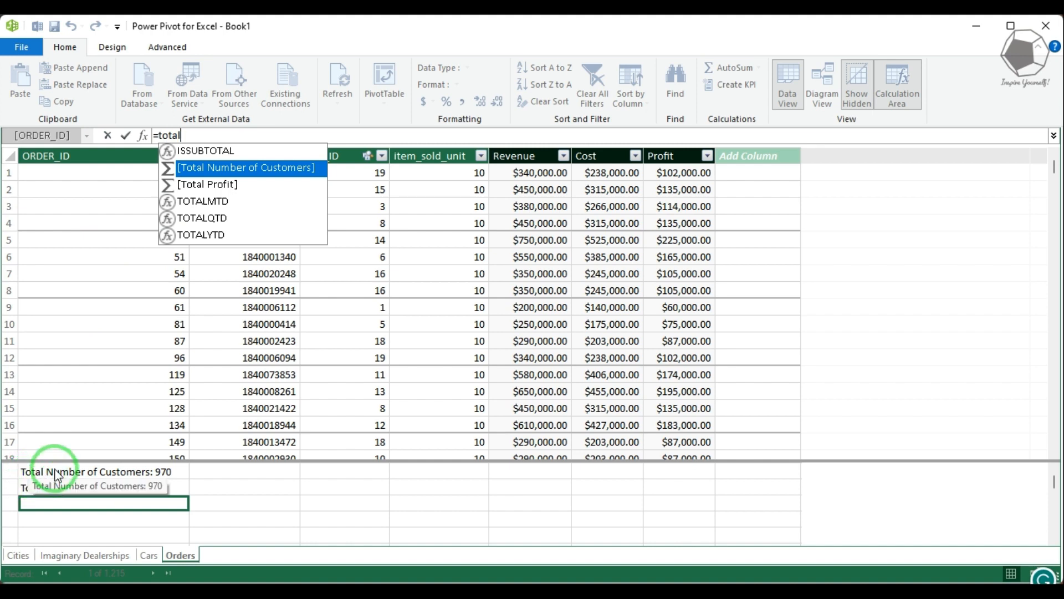
pyautogui.click(222, 187)
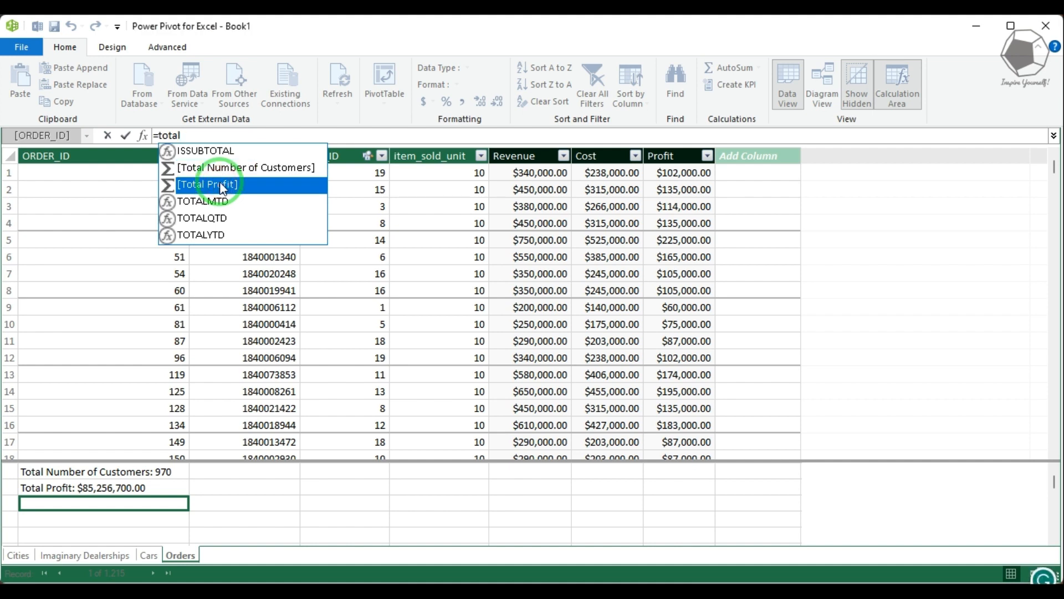
pyautogui.doubleClick(221, 185)
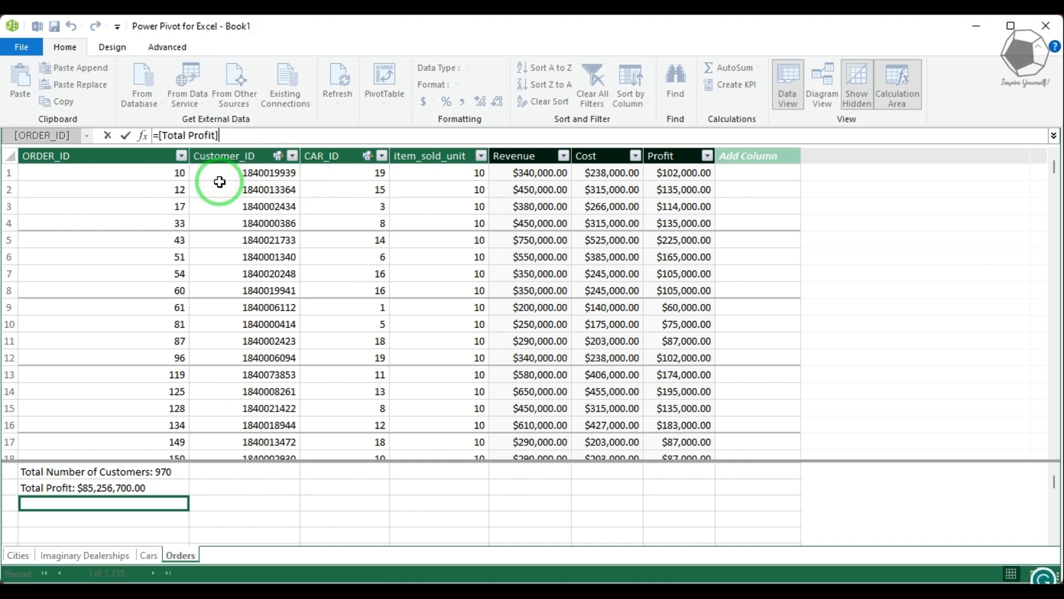
pyautogui.write('/total')
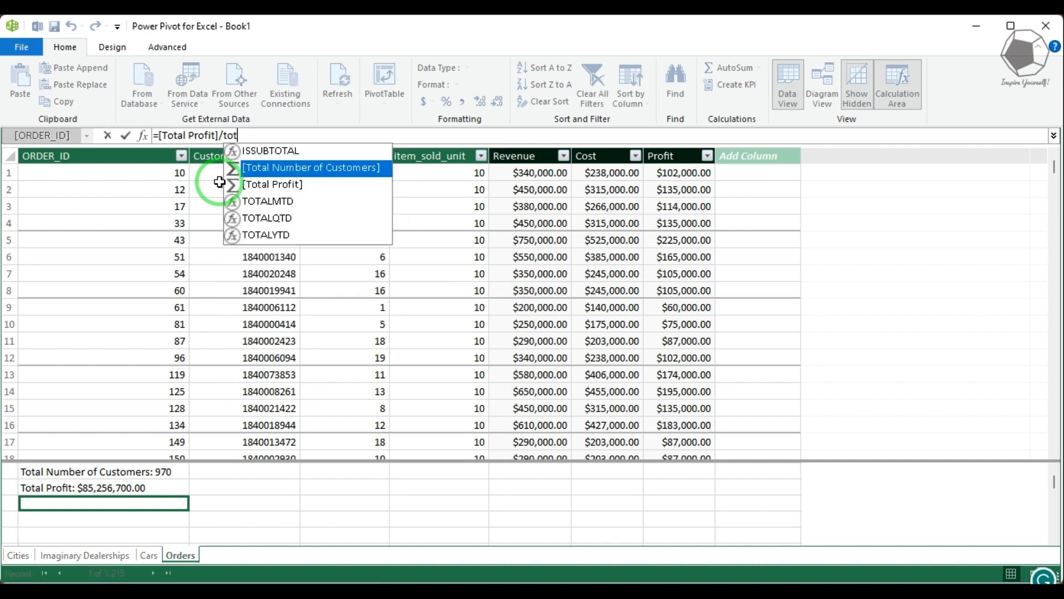
pyautogui.doubleClick(315, 168)
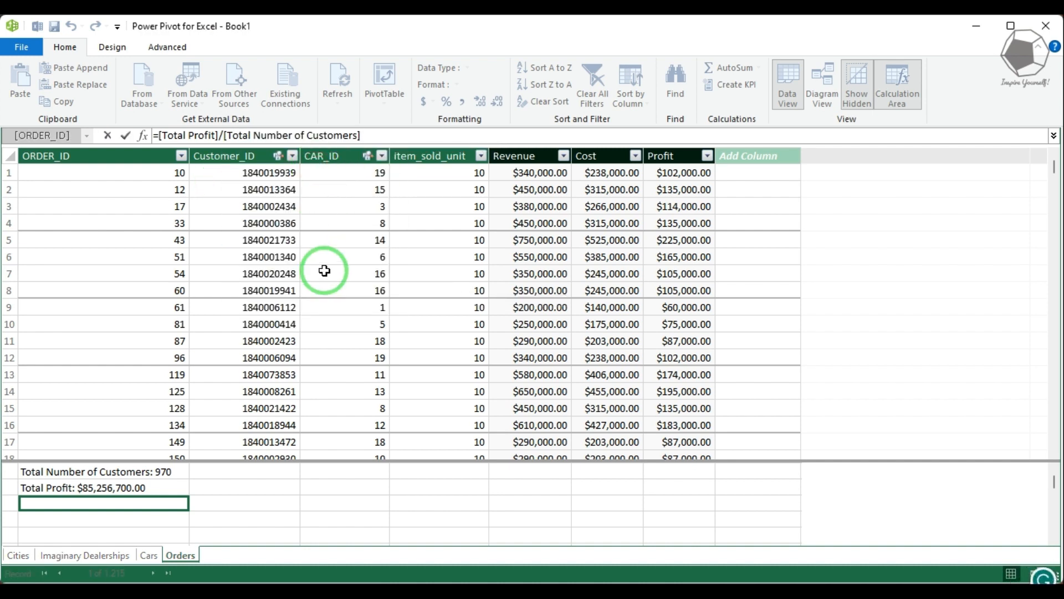
pyautogui.press('Return')
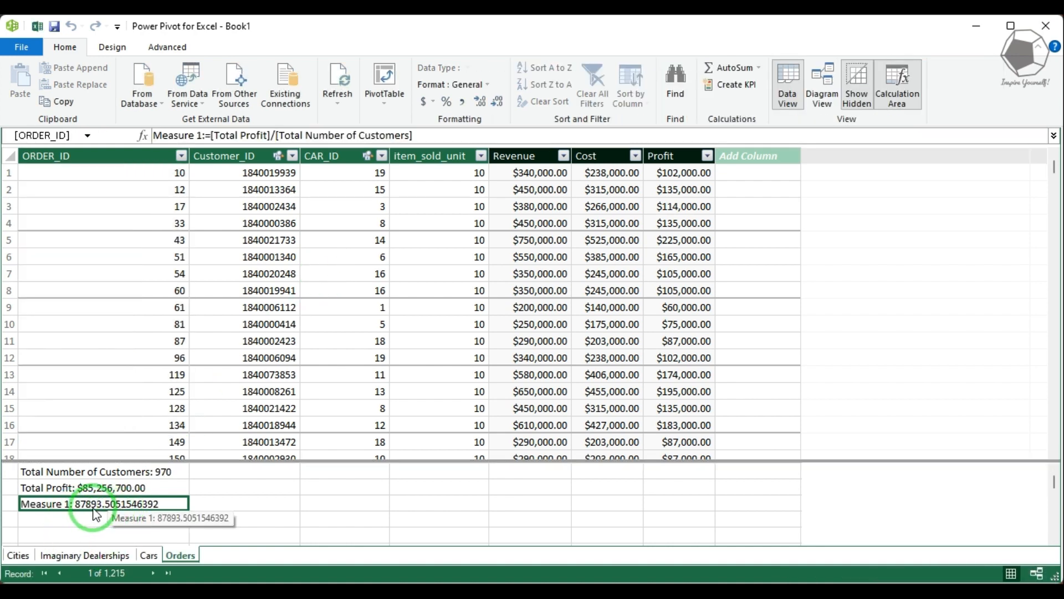
# - Rename the new profit-per-customer ratio measure to Average Profit per Customer
pyautogui.moveTo(202, 135); pyautogui.dragTo(153, 135)
pyautogui.write('Ave')
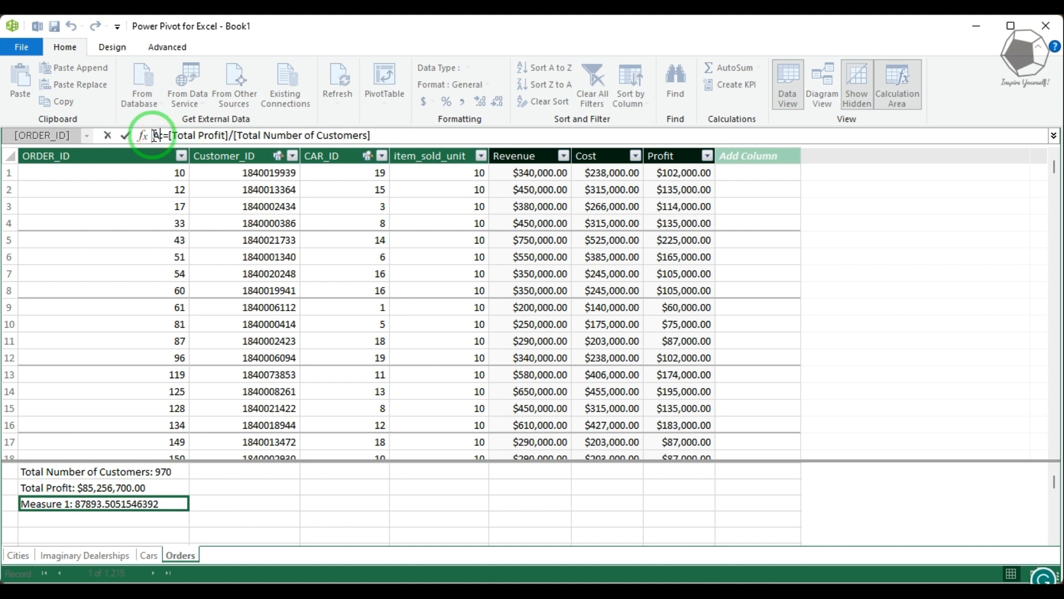
pyautogui.write('rage')
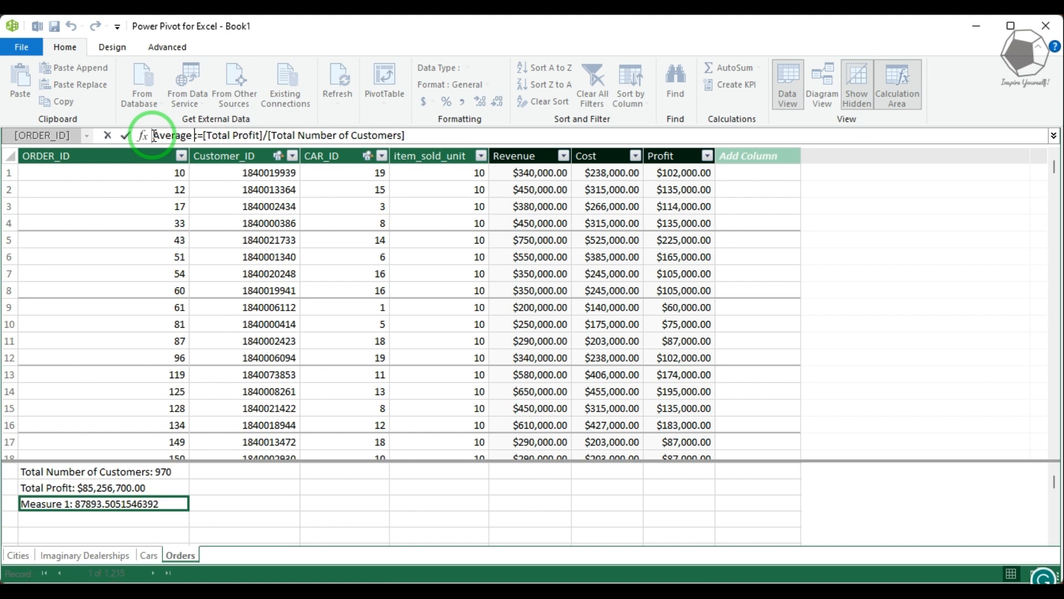
pyautogui.write(' Profit ')
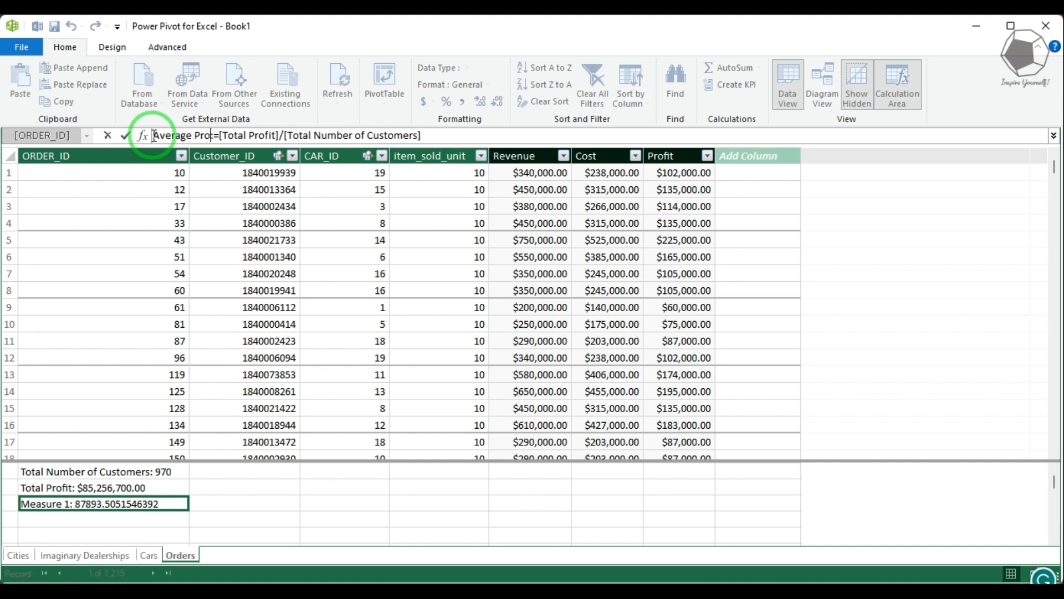
pyautogui.write('per Cust')
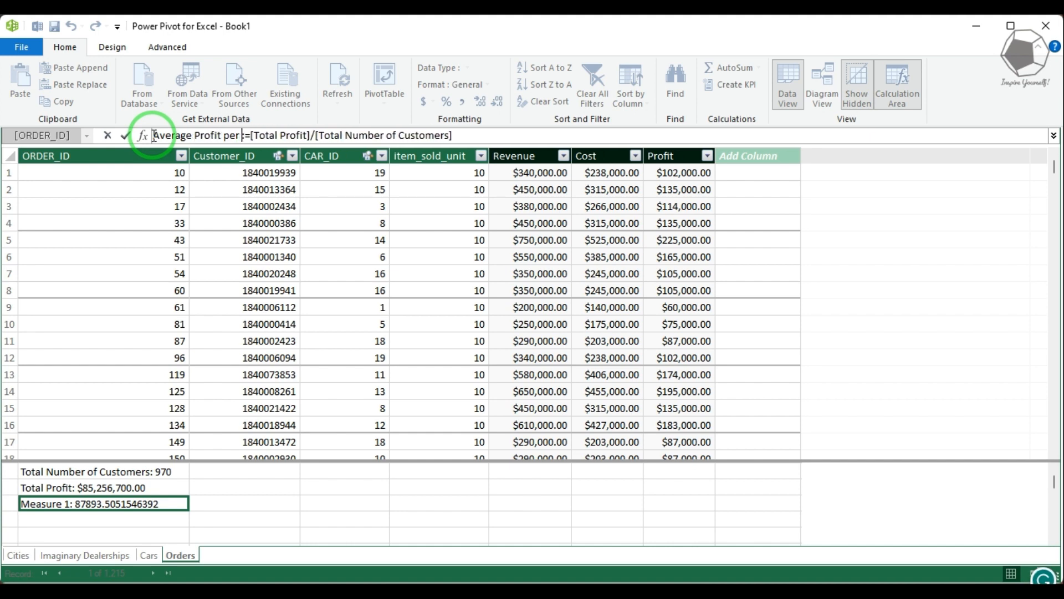
pyautogui.write('omer')
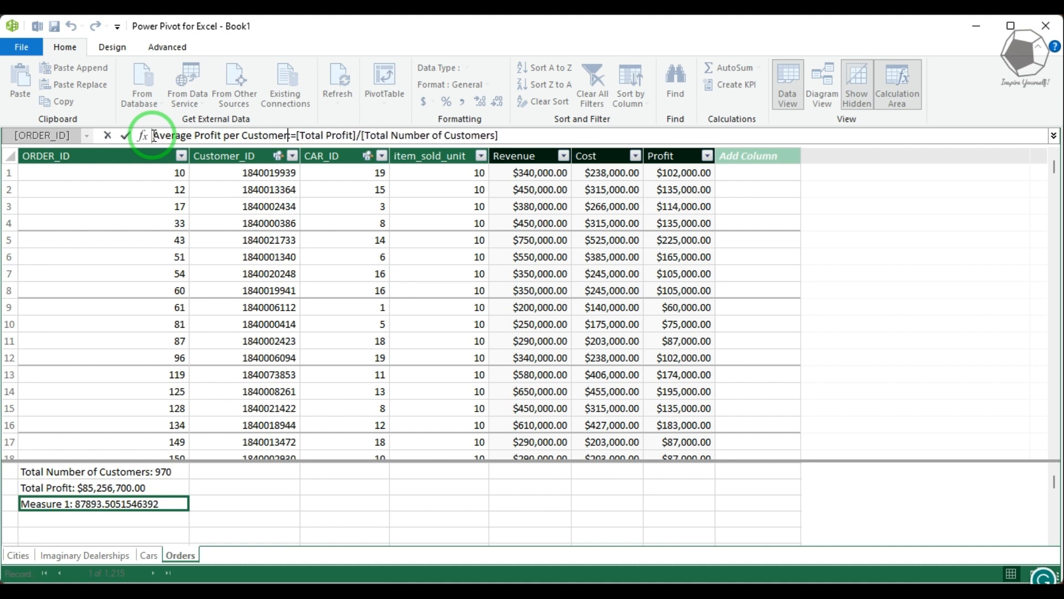
pyautogui.press('Return')
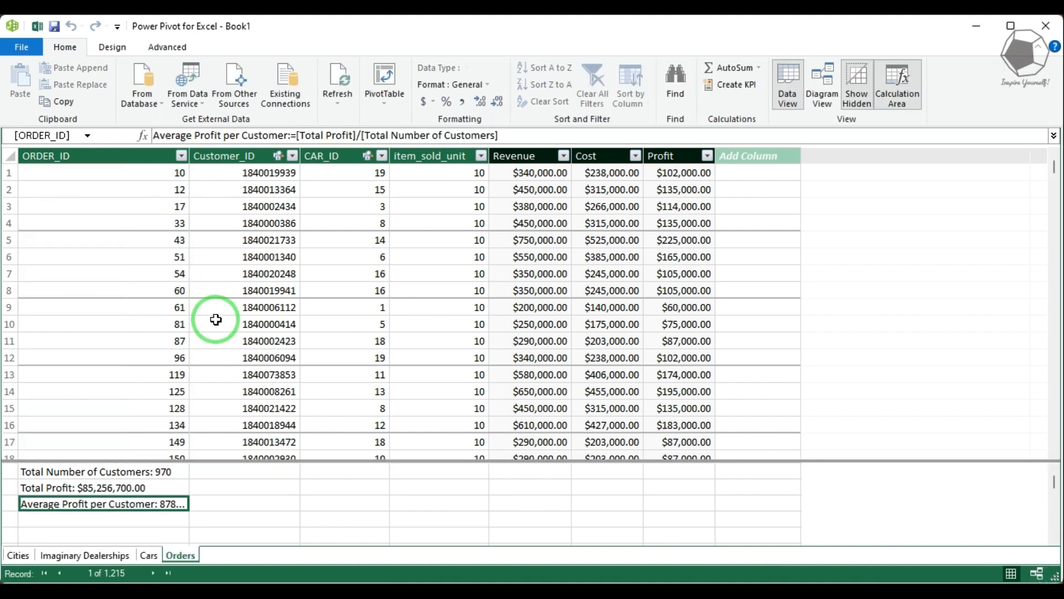
# - Widen the ORDER_ID column to fit the Average Profit per Customer measure and format that measure as US dollar currency
pyautogui.moveTo(189, 156); pyautogui.dragTo(258, 156)
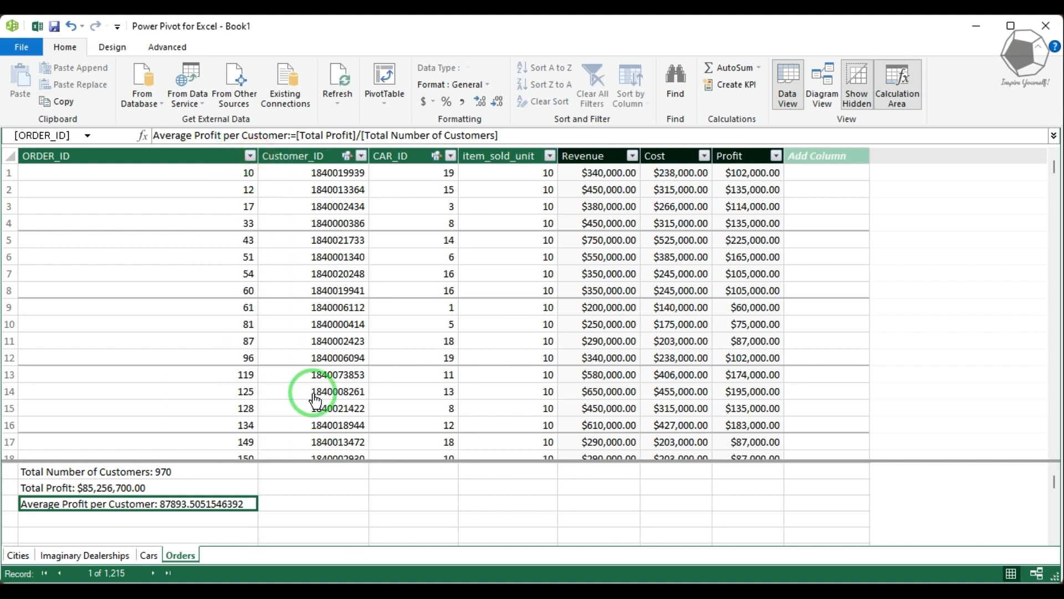
pyautogui.click(385, 96)
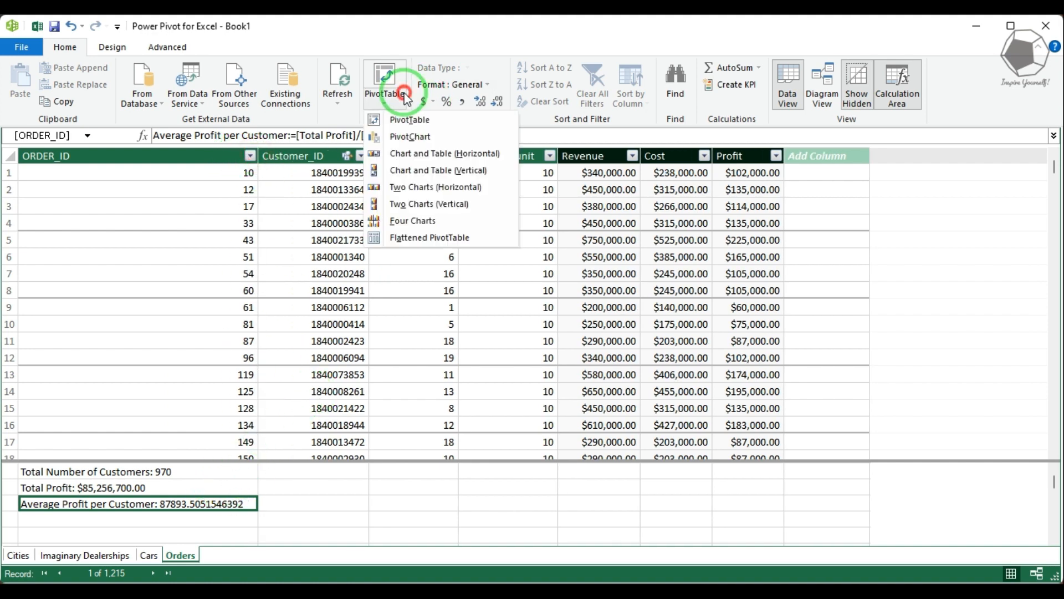
pyautogui.click(432, 102)
pyautogui.click(433, 131)
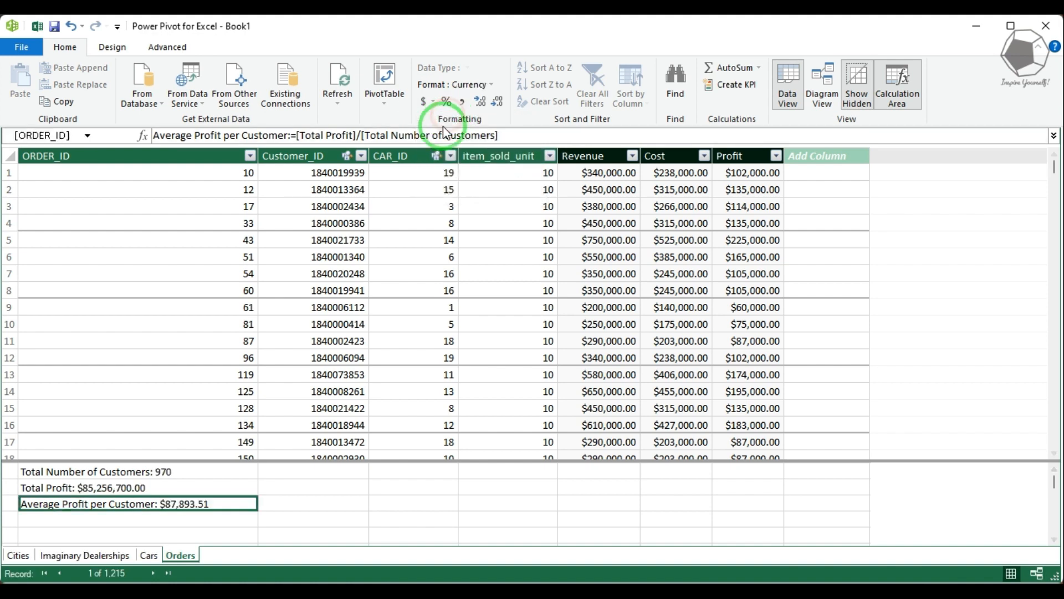